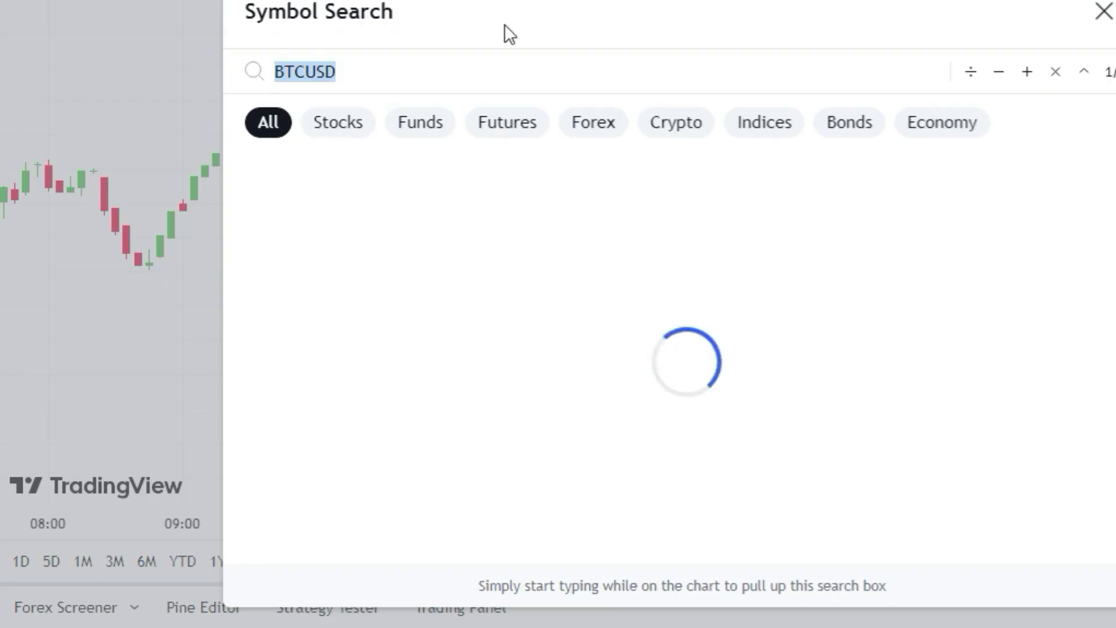
- Switch the chart to the BTCUSDT symbol
{"action": "type", "text": "TCUSDT"}
{"action": "left_click", "coordinate": [411, 179]}
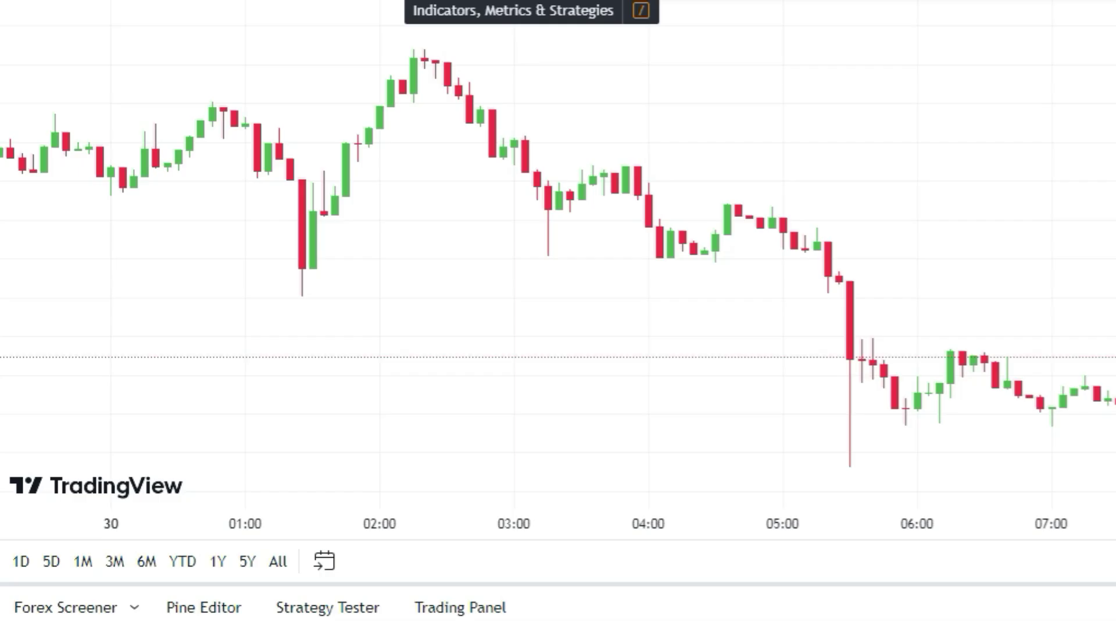
- Search the indicator library for "DONCHAIN CHANNEL IMPROVED" and add that community script to the chart
{"action": "left_click", "coordinate": [530, 1]}
{"action": "left_click", "coordinate": [614, 69]}
{"action": "type", "text": "DI"}
{"action": "key", "text": "BackSpace"}
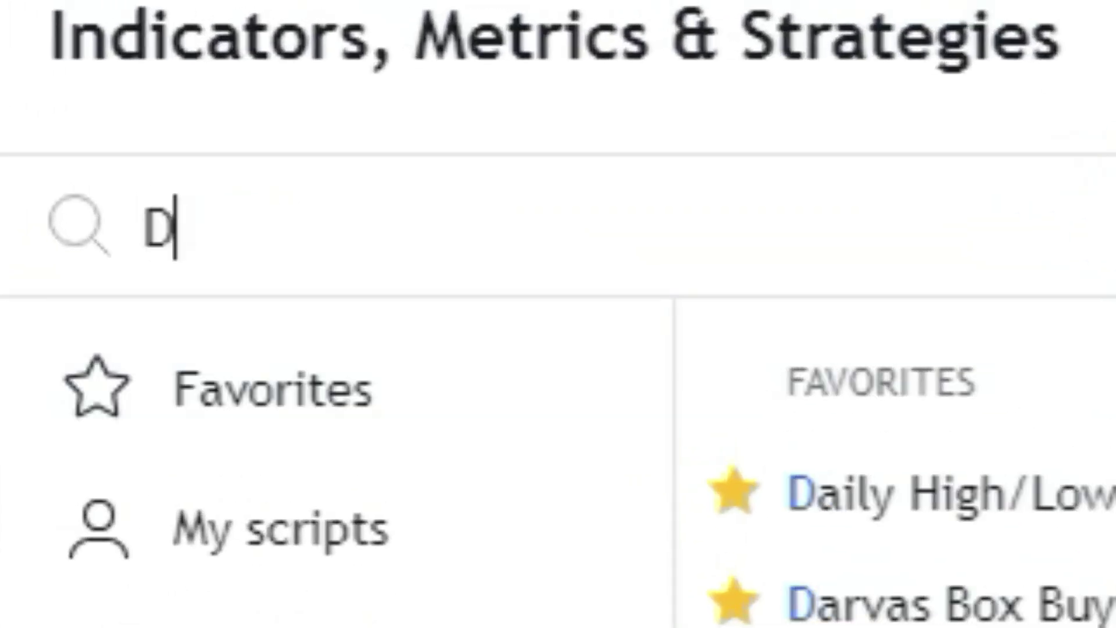
{"action": "type", "text": "ONCHA"}
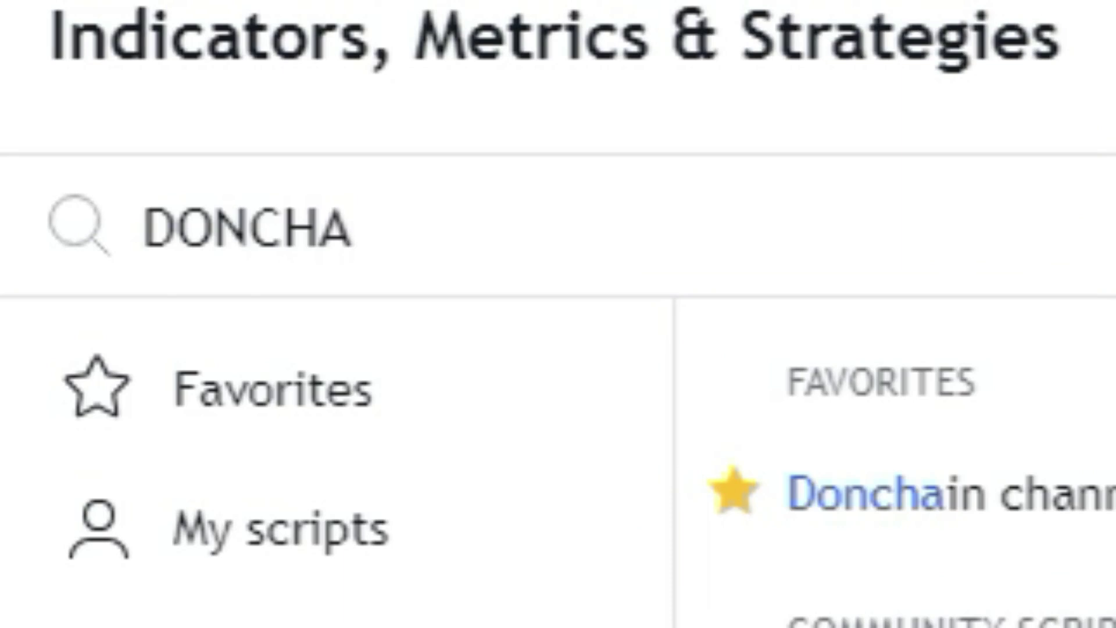
{"action": "type", "text": "IN CH"}
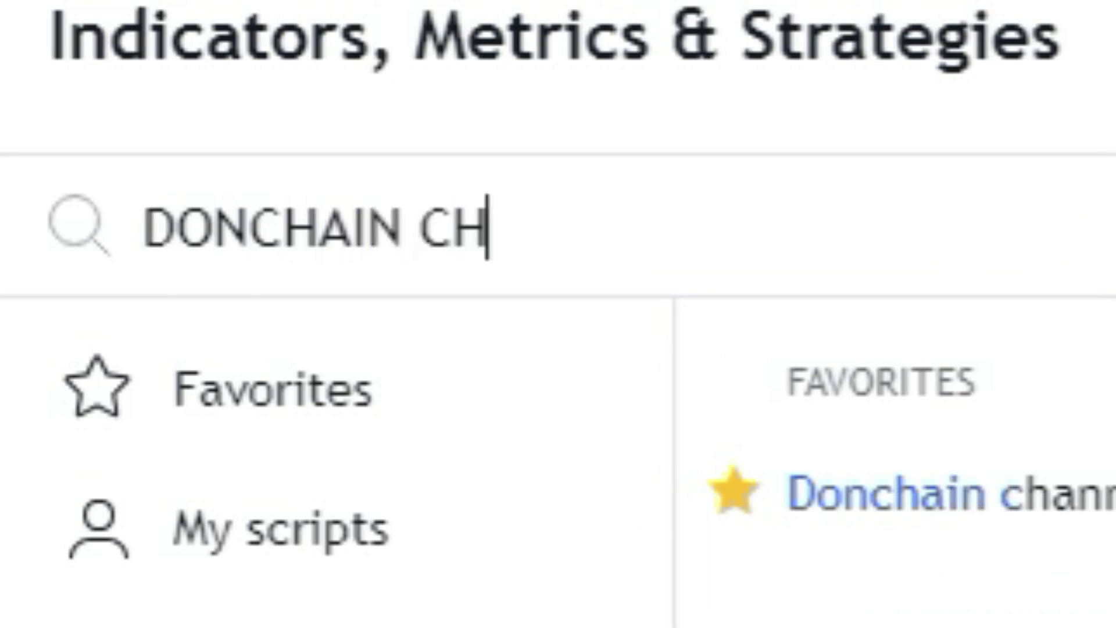
{"action": "type", "text": "ANNEL IMPRO"}
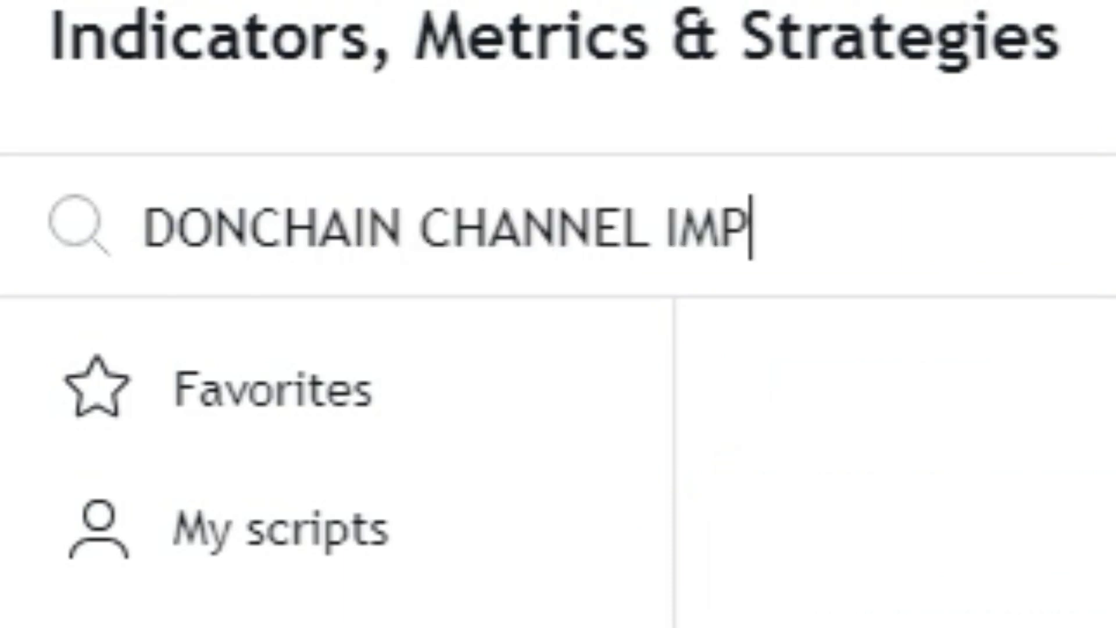
{"action": "type", "text": "VED"}
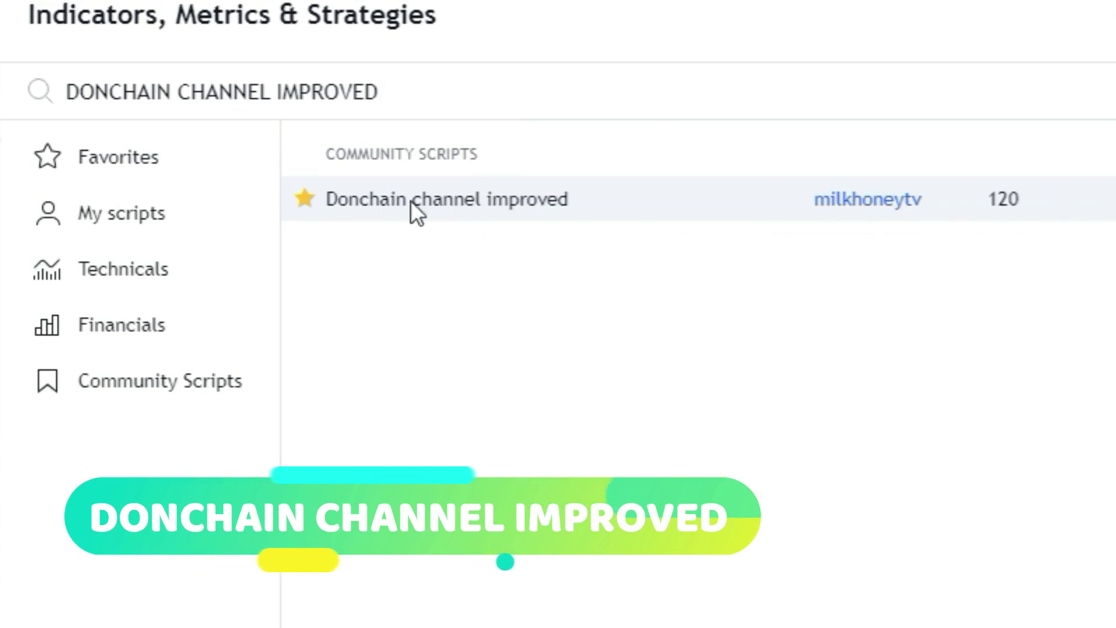
{"action": "left_click", "coordinate": [595, 201]}
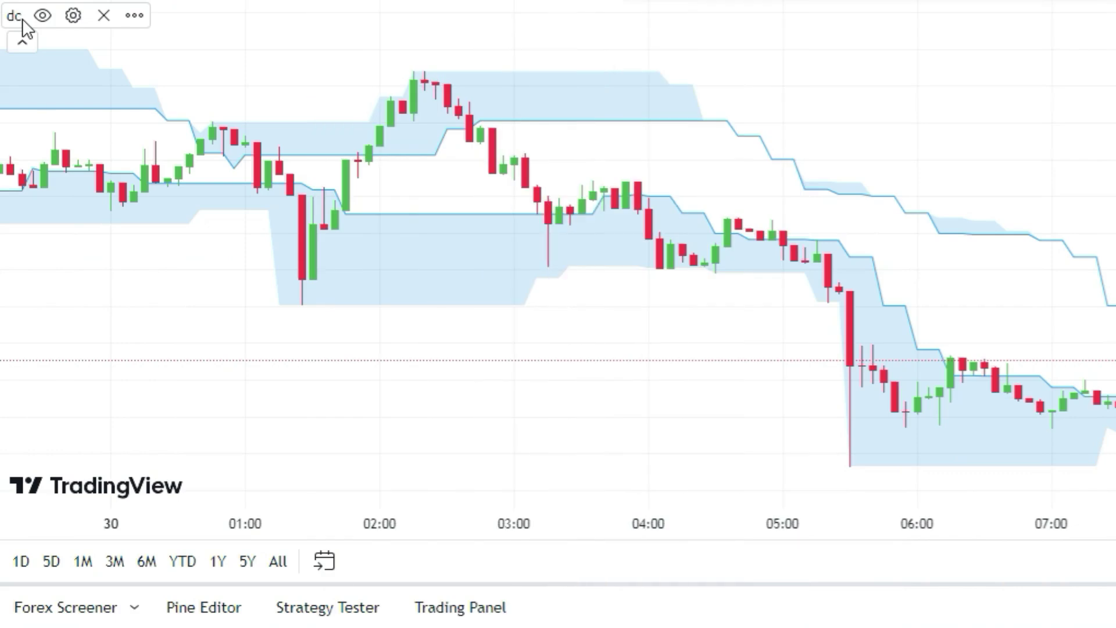
- In the dc indicator's style settings, hide Hh, Ho, Lo, Ll and both plot backgrounds, leaving only Avg shown
{"action": "left_click", "coordinate": [74, 18]}
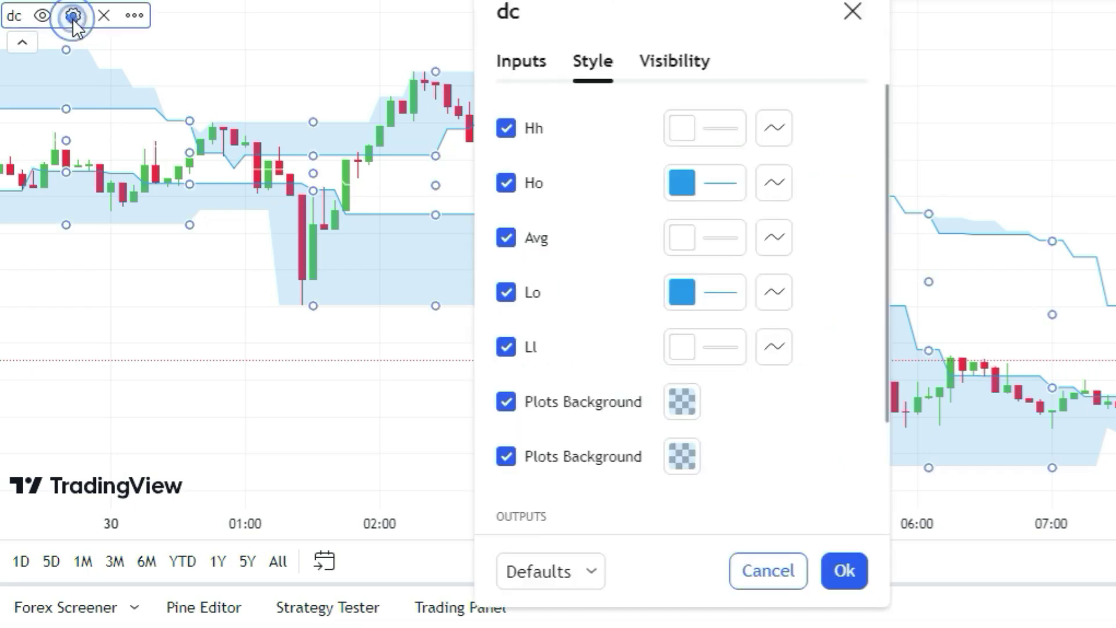
{"action": "left_click", "coordinate": [516, 125]}
{"action": "left_click", "coordinate": [506, 181]}
{"action": "left_click", "coordinate": [508, 290]}
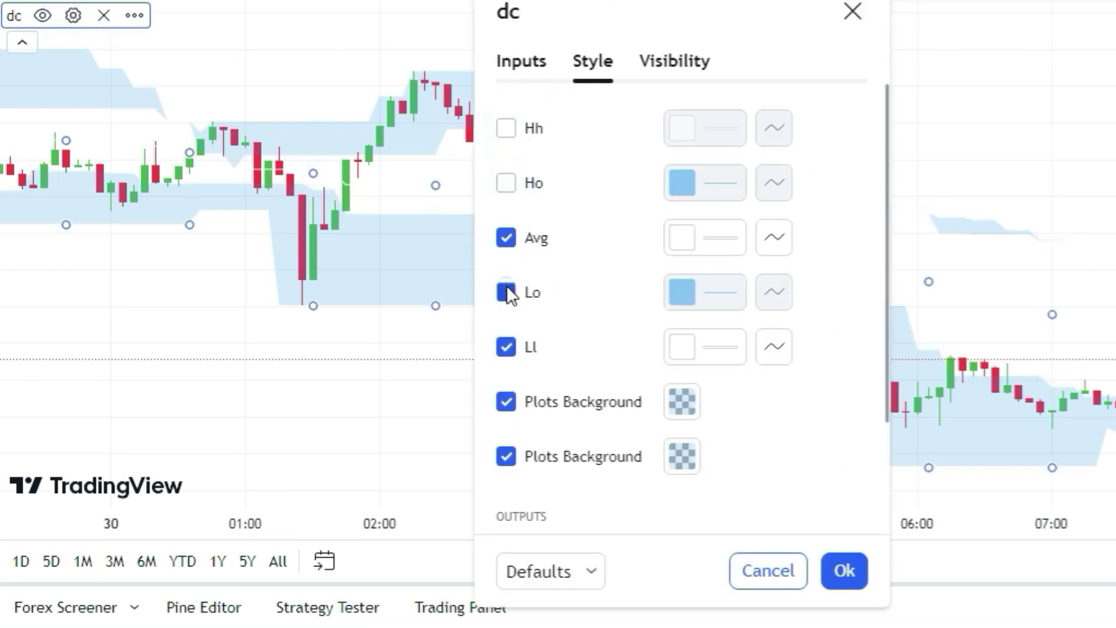
{"action": "left_click", "coordinate": [506, 347]}
{"action": "left_click", "coordinate": [506, 402]}
{"action": "left_click", "coordinate": [506, 456]}
- Color the dc indicator's Avg line purple and give it the second line thickness
{"action": "left_click", "coordinate": [698, 239]}
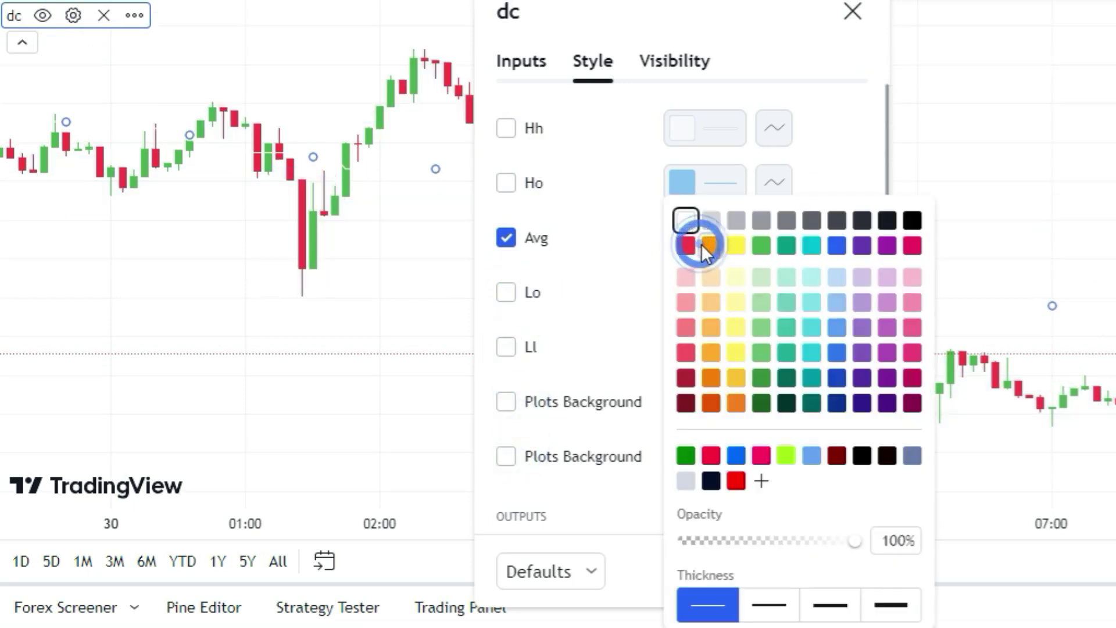
{"action": "left_click", "coordinate": [862, 245]}
{"action": "left_click", "coordinate": [769, 604]}
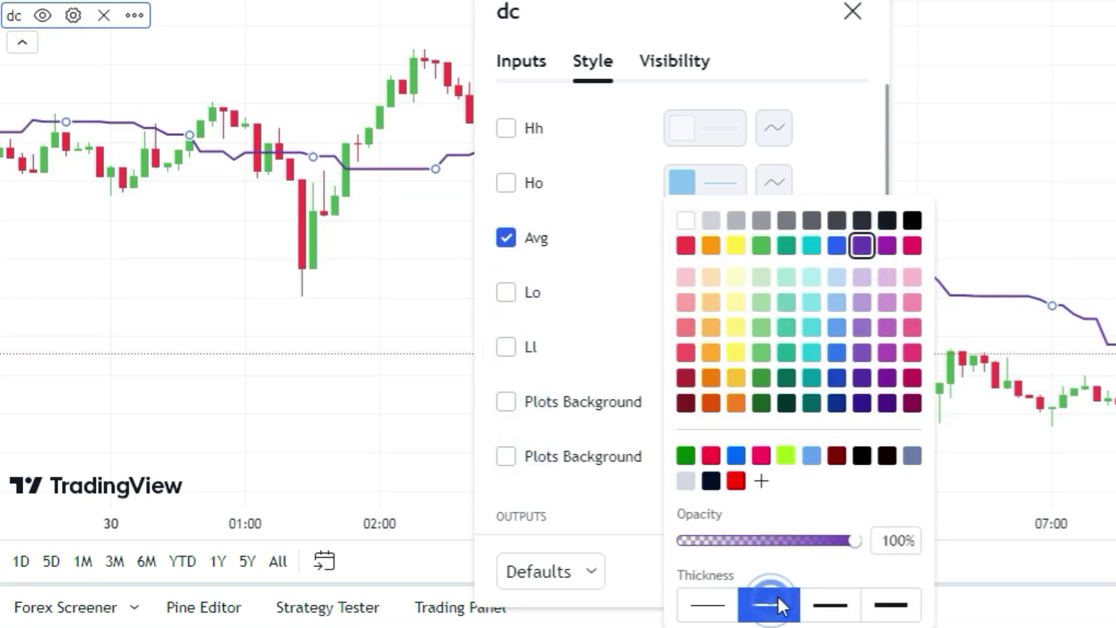
{"action": "left_click", "coordinate": [850, 101]}
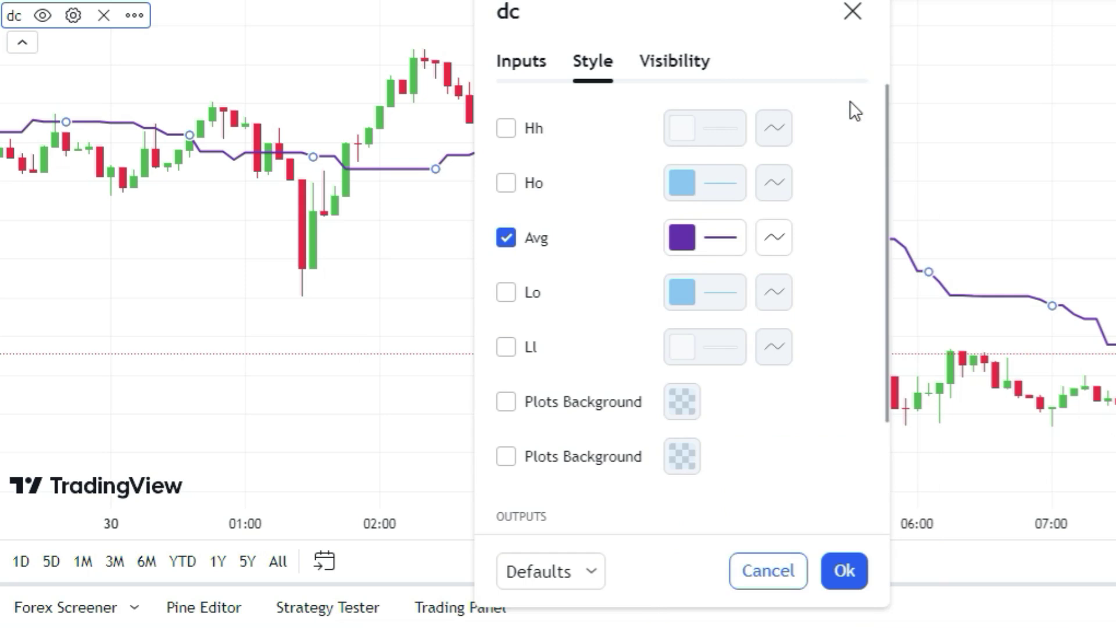
- Set the dc indicator's Len input to 96
{"action": "left_click", "coordinate": [532, 61]}
{"action": "double_click", "coordinate": [589, 122]}
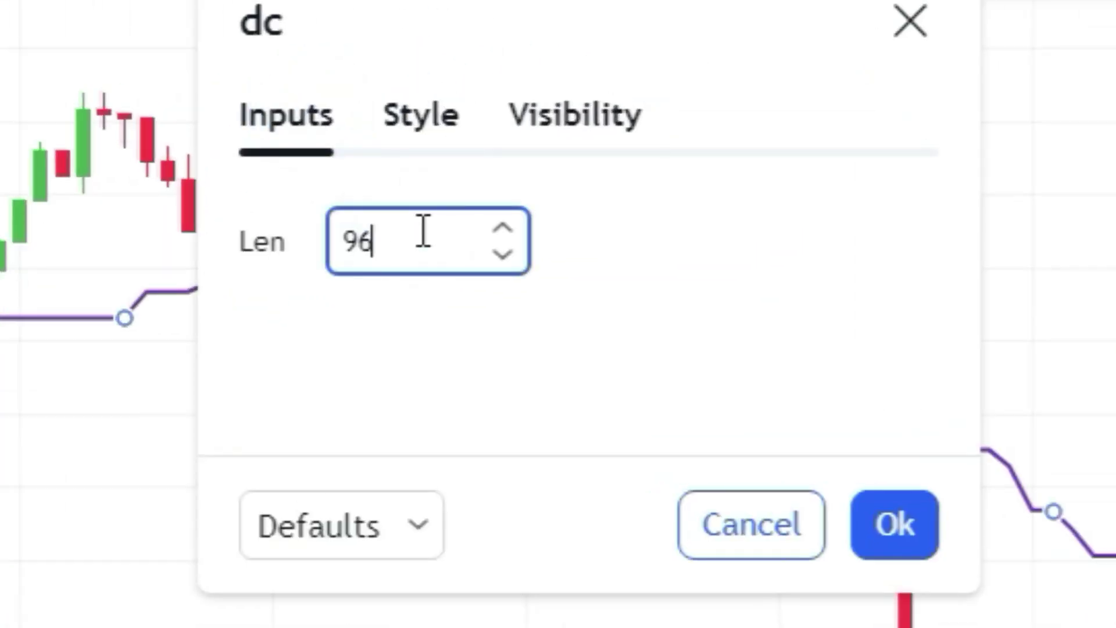
{"action": "left_click", "coordinate": [651, 290]}
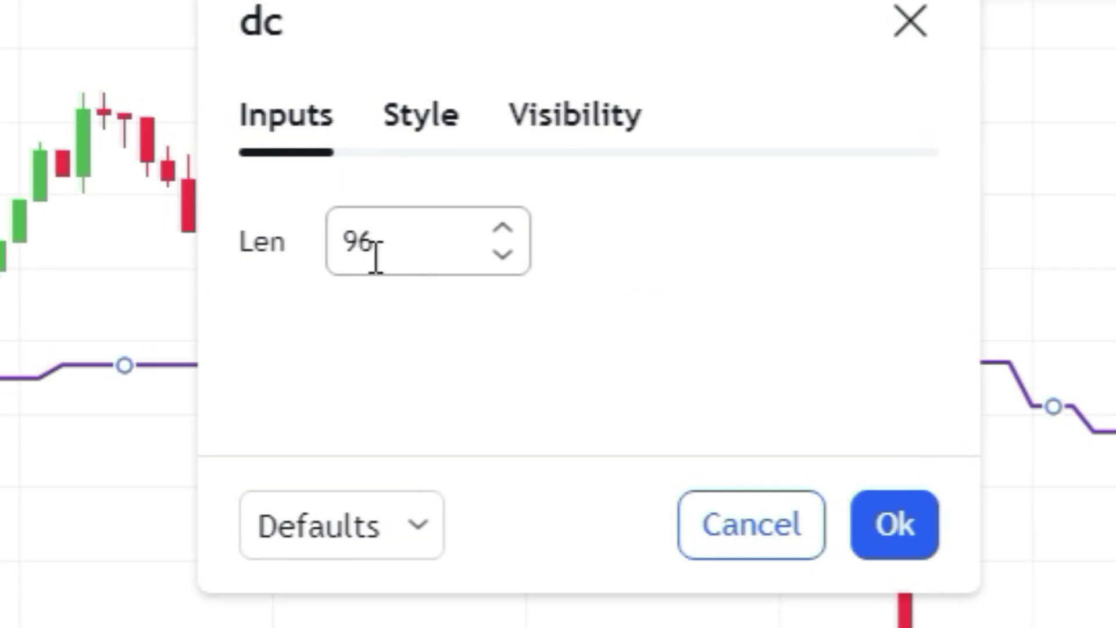
- Show the Ho and Lo lines of the dc indicator again and apply the settings
{"action": "left_click", "coordinate": [436, 116]}
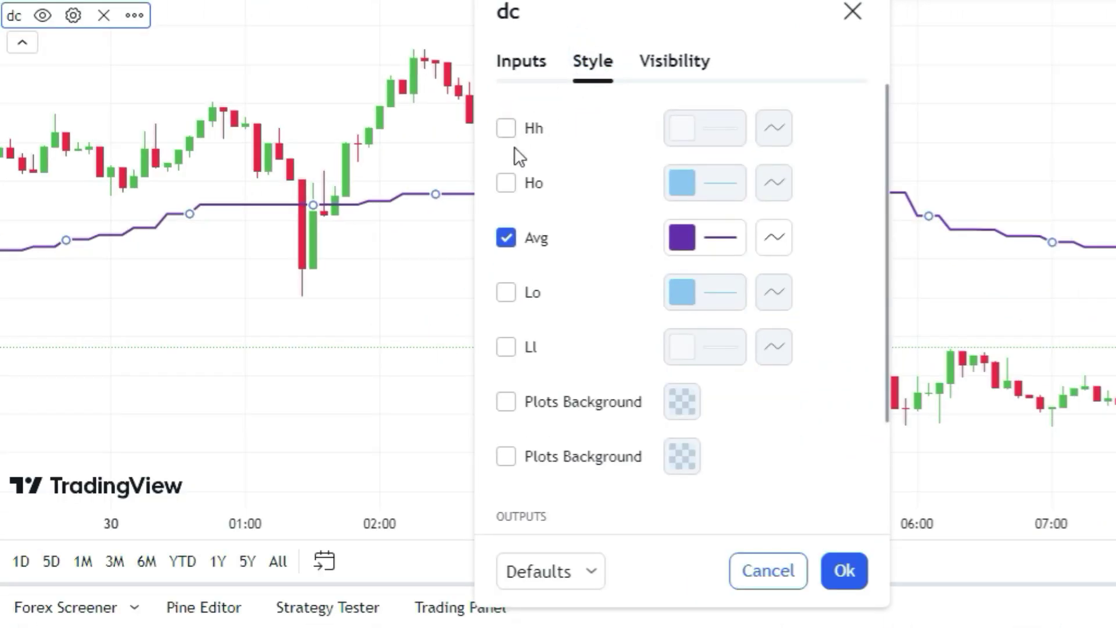
{"action": "left_click", "coordinate": [507, 183]}
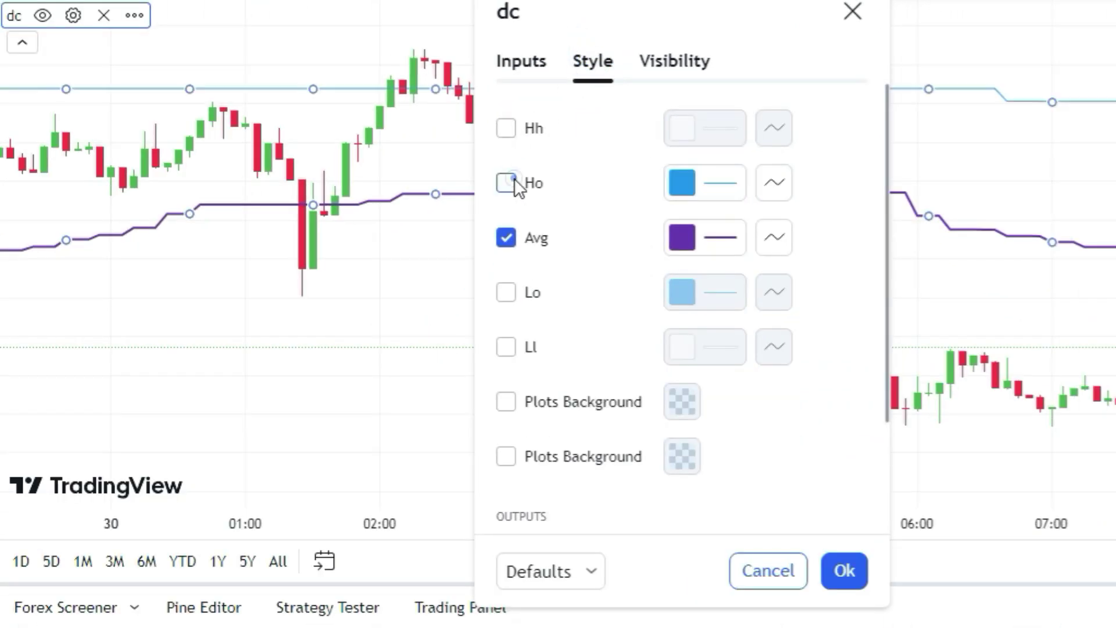
{"action": "left_click", "coordinate": [511, 294]}
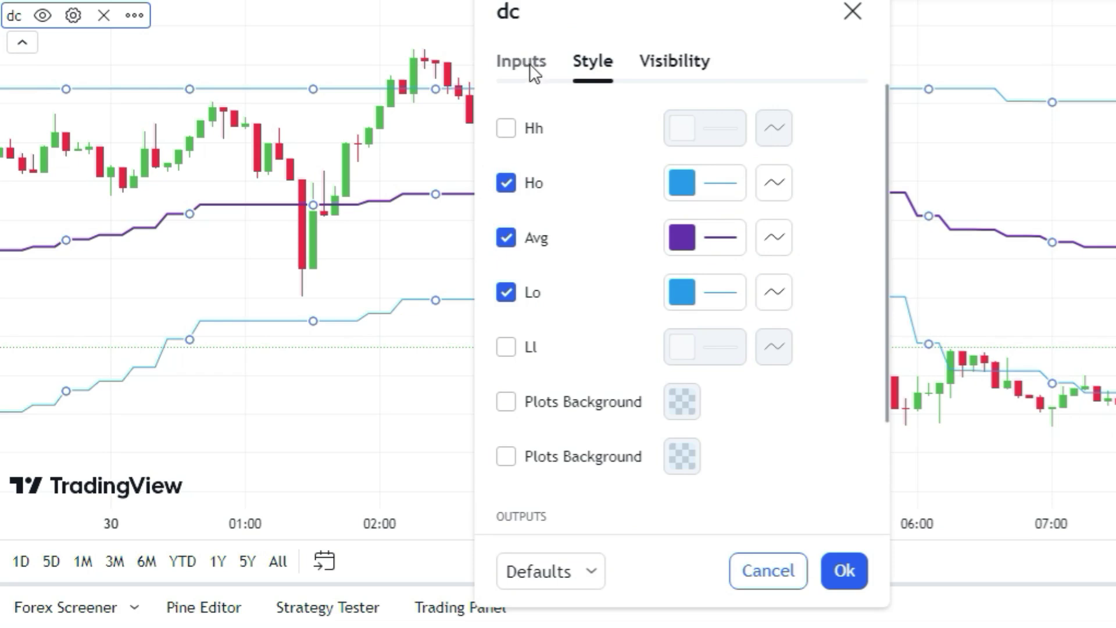
{"action": "left_click", "coordinate": [843, 570]}
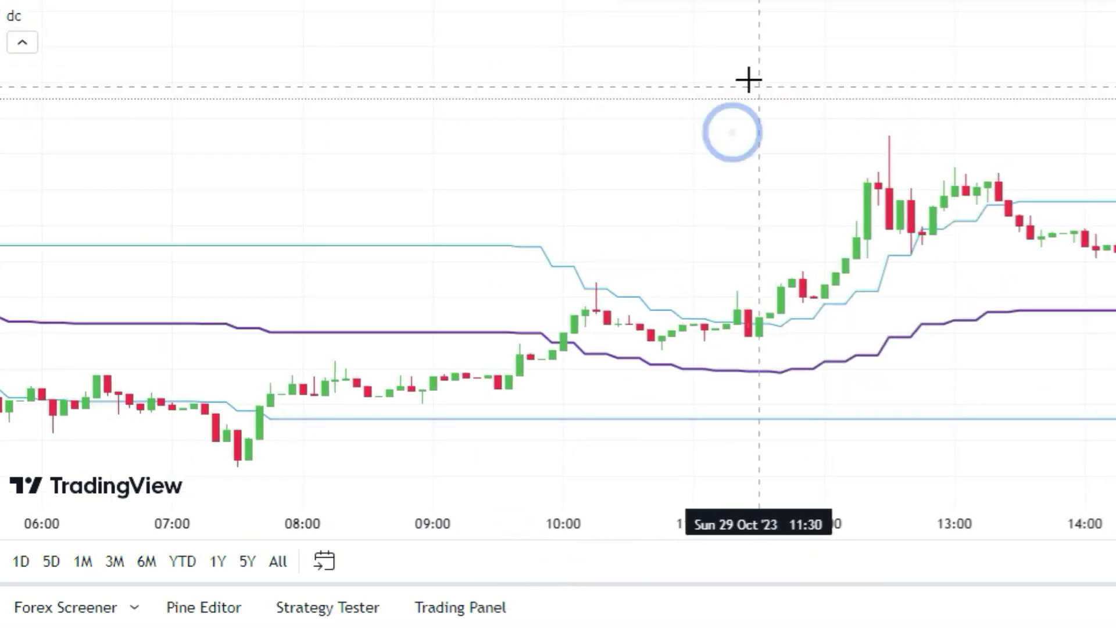
- Draw a rectangle around the candles breaking above the dc indicator's upper line, from about 10:05 to 11:50
{"action": "left_click_drag", "start_coordinate": [748, 79], "coordinate": [860, 12]}
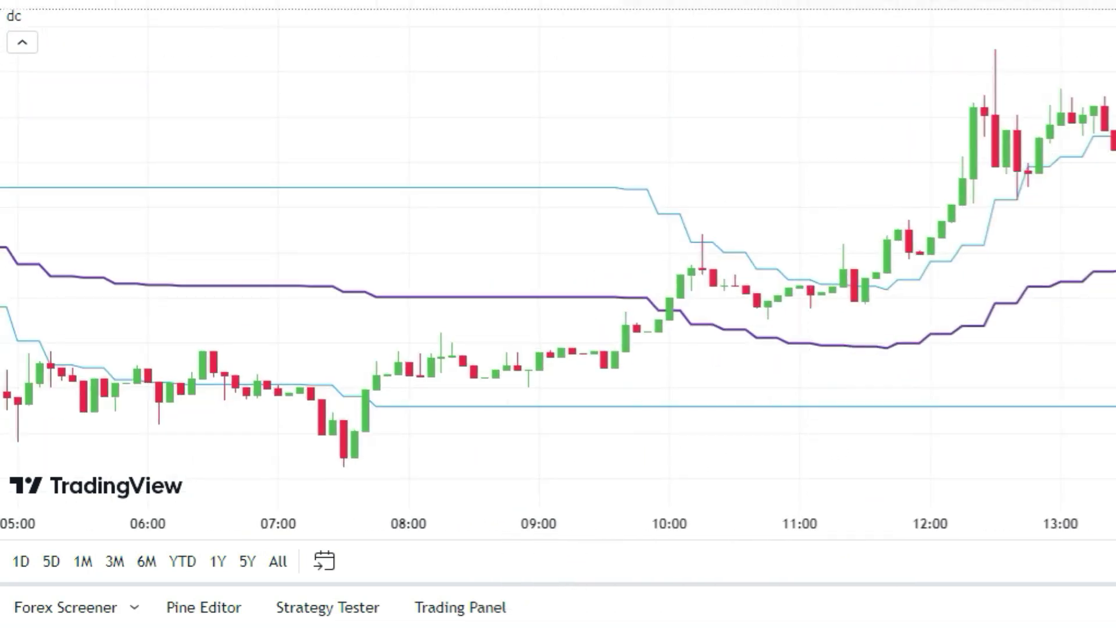
{"action": "left_click_drag", "start_coordinate": [682, 239], "coordinate": [908, 319]}
{"action": "left_click", "coordinate": [838, 174]}
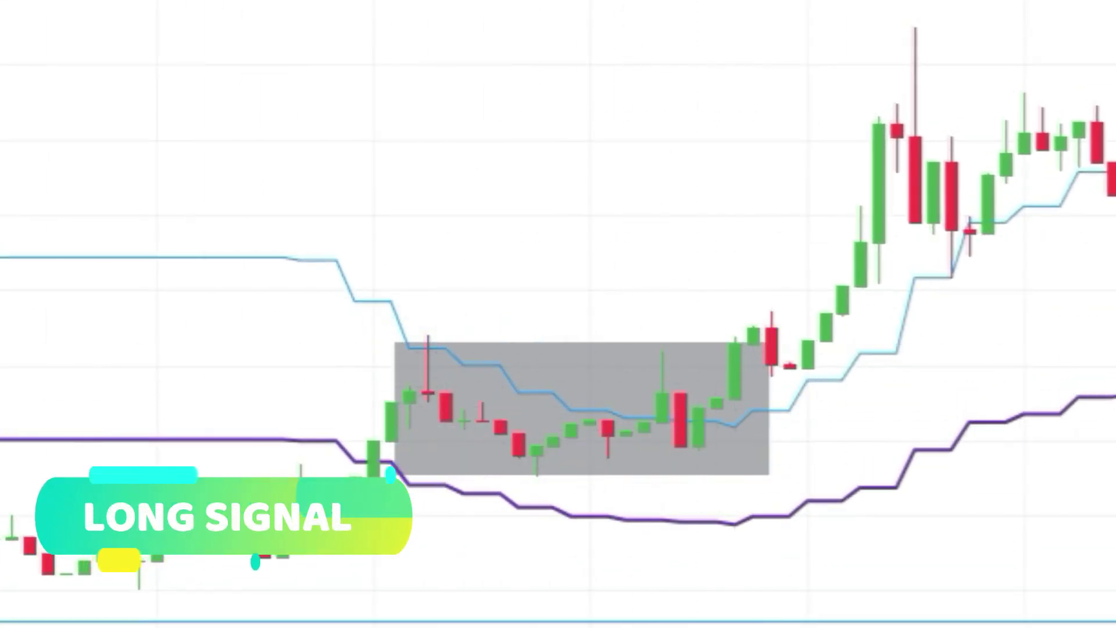
- Add a callout reading "UPPER LEVEL OF DC INDICATOR" that points to the upper blue line before the rectangle
{"action": "left_click", "coordinate": [441, 214]}
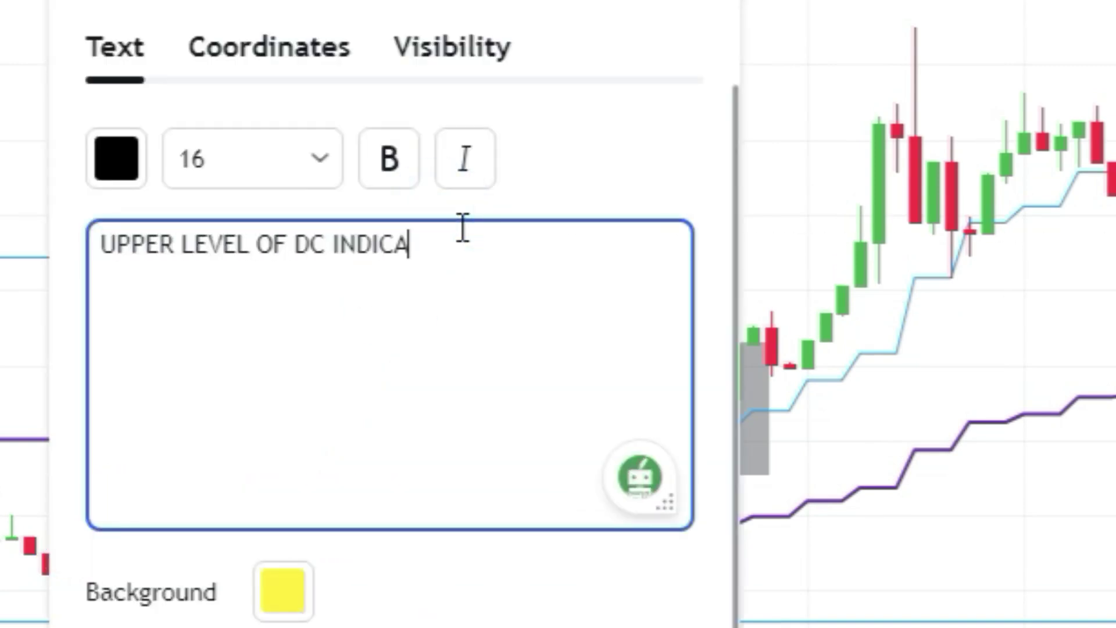
{"action": "left_click_drag", "start_coordinate": [449, 248], "coordinate": [359, 233]}
{"action": "left_click", "coordinate": [532, 274]}
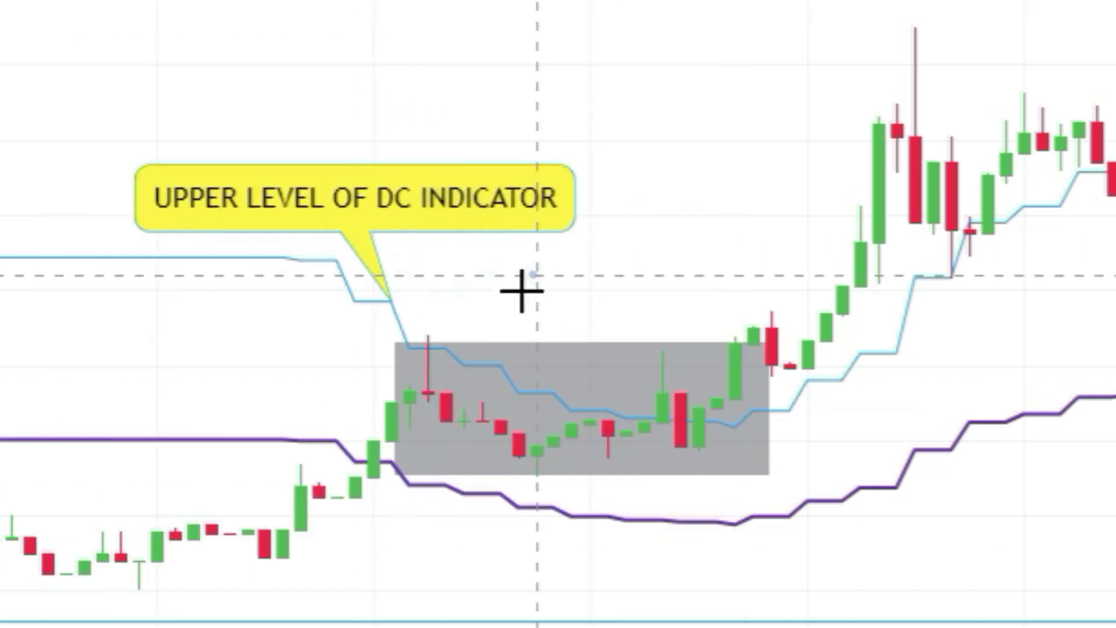
- Measure the price move from the breakout candle in the rectangle up to the peak that follows
{"action": "left_click", "coordinate": [753, 372]}
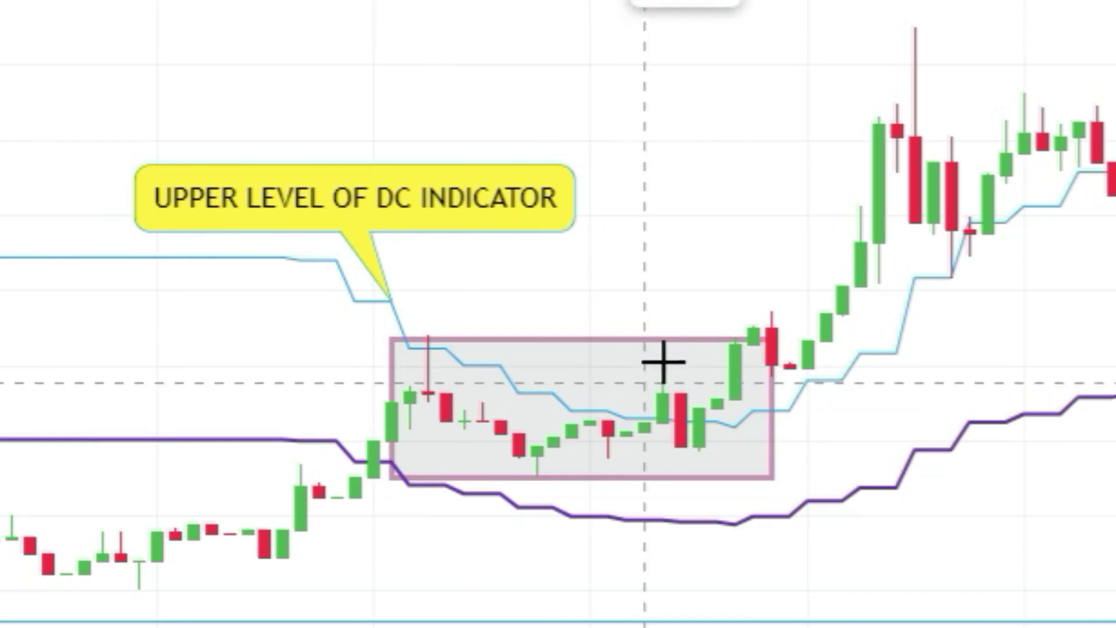
{"action": "left_click", "coordinate": [662, 392], "text": "shift"}
{"action": "left_click", "coordinate": [950, 43]}
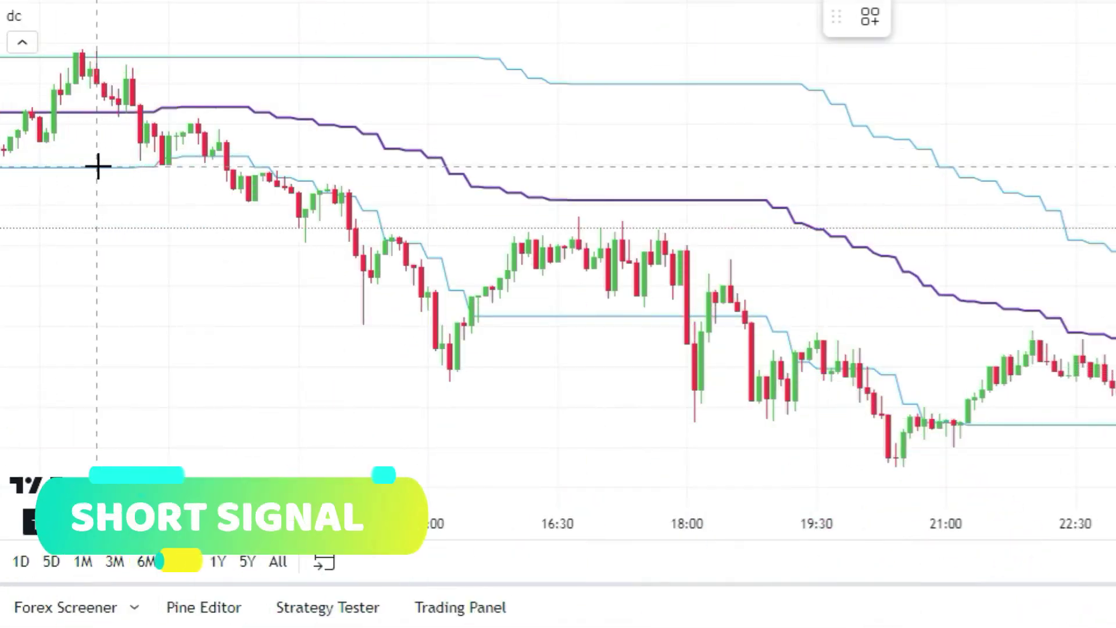
- Add a callout reading "LOWER LINE OF DC INDICATOR" pointing to the lower blue line, and position its box below the candles
{"action": "left_click_drag", "start_coordinate": [91, 167], "coordinate": [75, 286]}
{"action": "type", "text": "LOWER "}
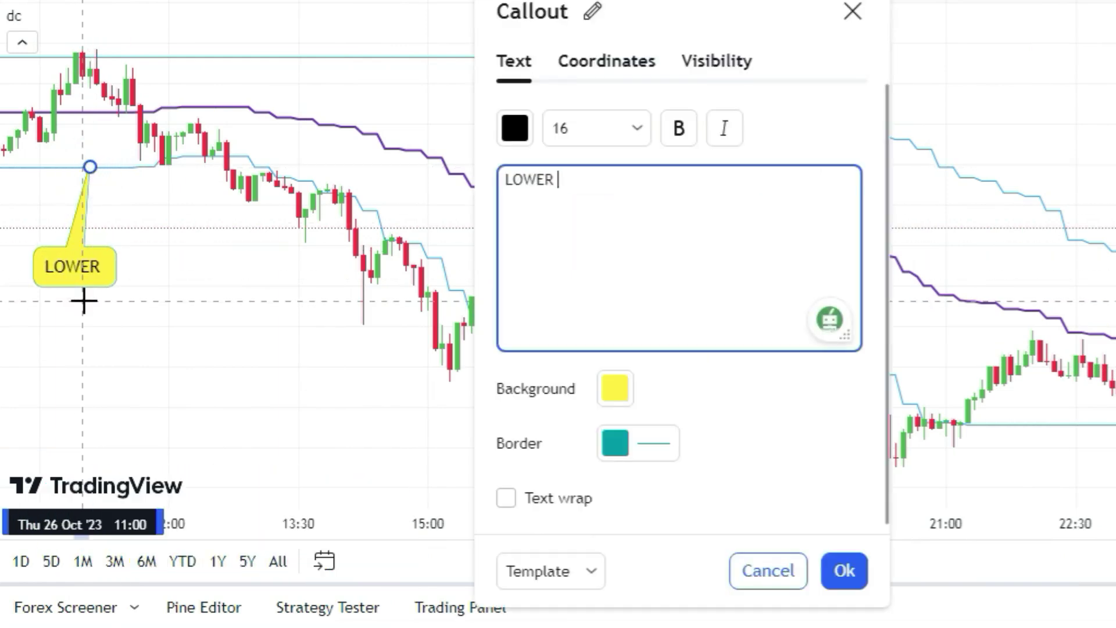
{"action": "type", "text": "LINE OF DC INDICATOR"}
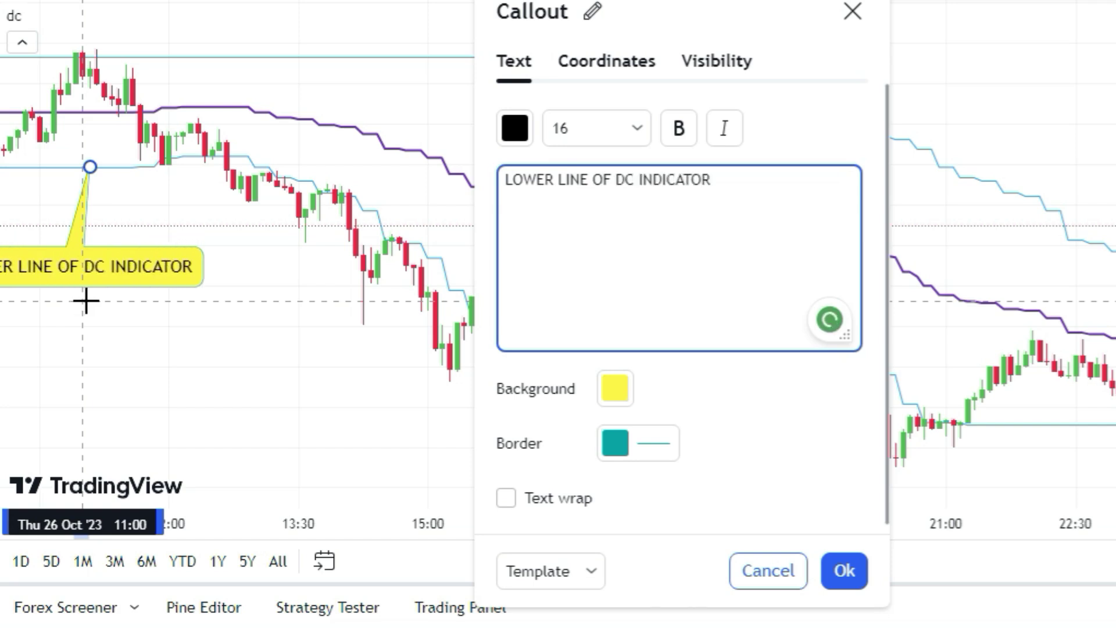
{"action": "left_click", "coordinate": [845, 570]}
{"action": "left_click_drag", "start_coordinate": [160, 285], "coordinate": [187, 274]}
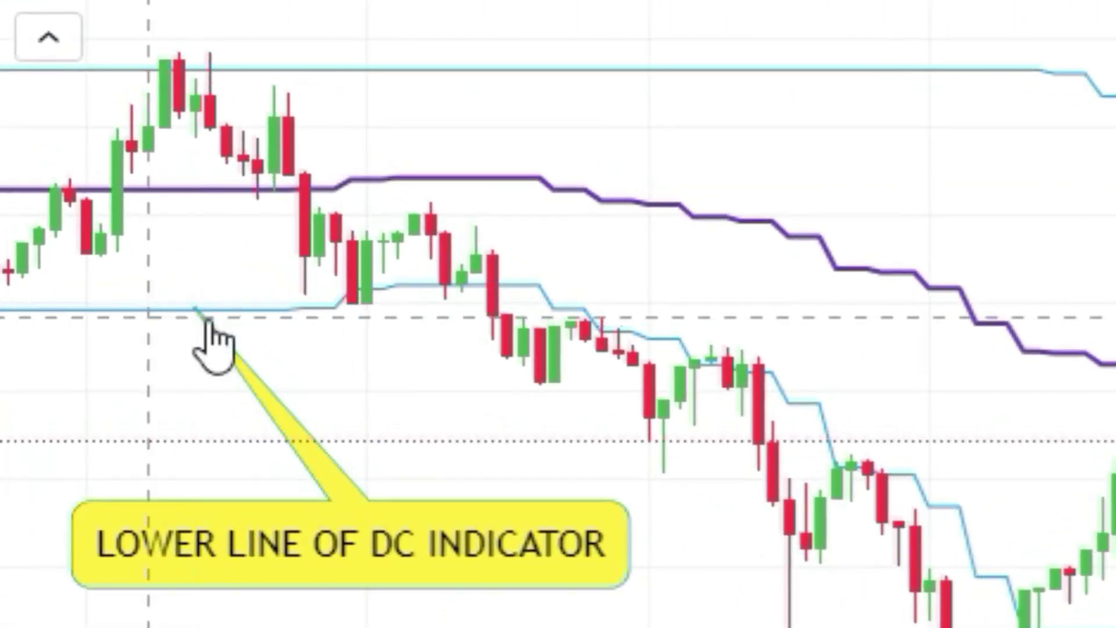
- Draw a rectangle around the candles crossing below the lower dc line, from about 11:35 to 13:10
{"action": "left_click", "coordinate": [386, 151]}
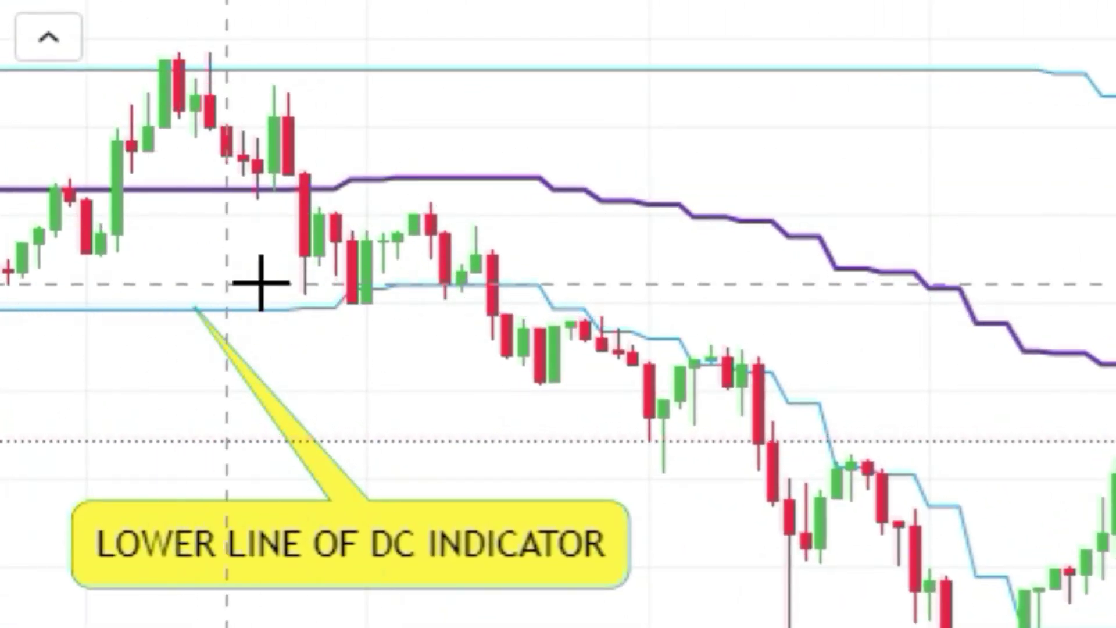
{"action": "left_click_drag", "start_coordinate": [289, 257], "coordinate": [587, 343]}
{"action": "left_click", "coordinate": [719, 295]}
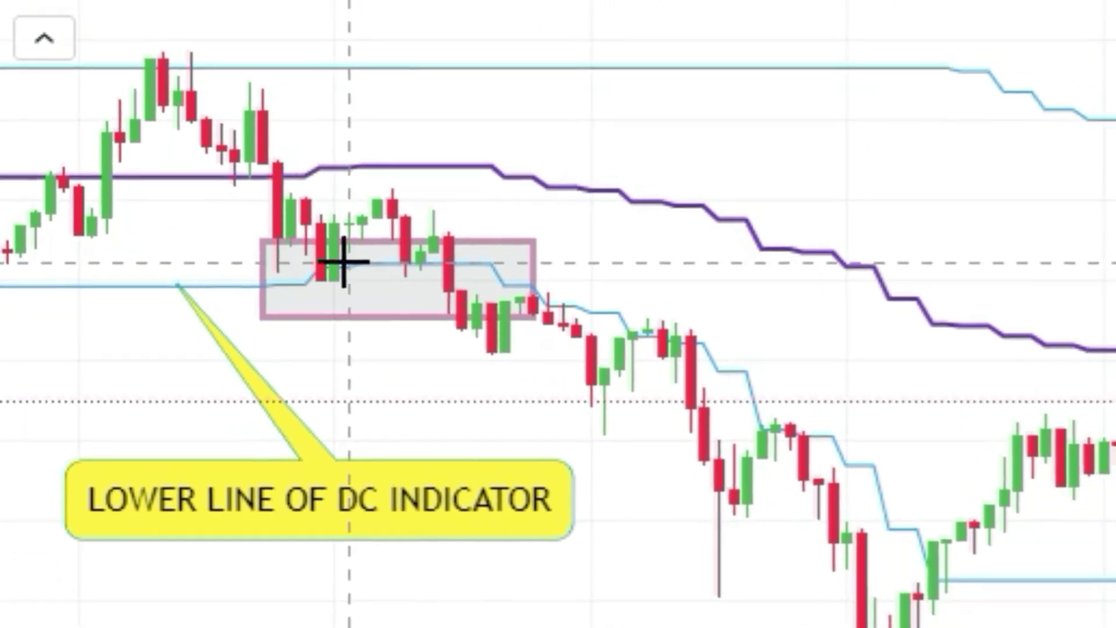
- Measure the price drop from the 12:40 candle below the lower dc line to the low at about 20:25
{"action": "left_click", "coordinate": [345, 230]}
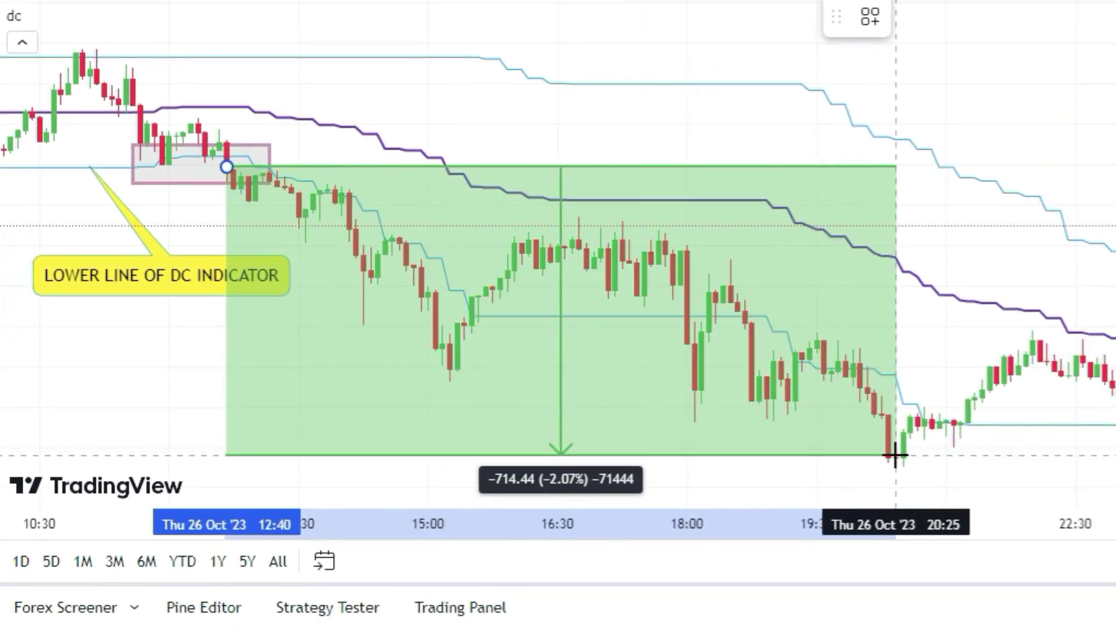
{"action": "left_click", "coordinate": [895, 456]}
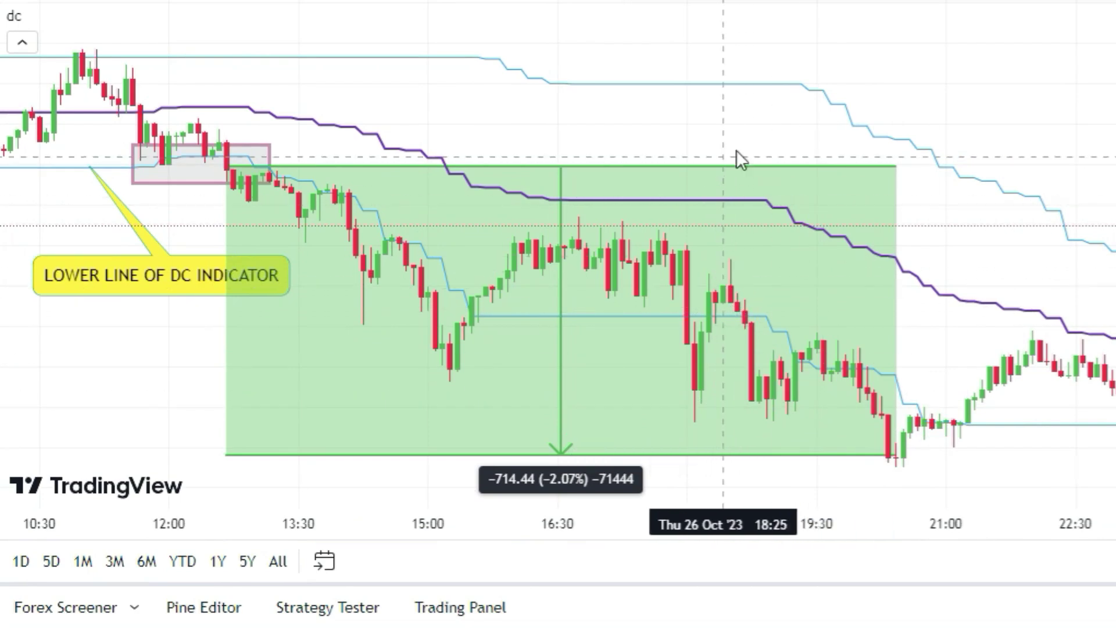
{"action": "right_click", "coordinate": [721, 177]}
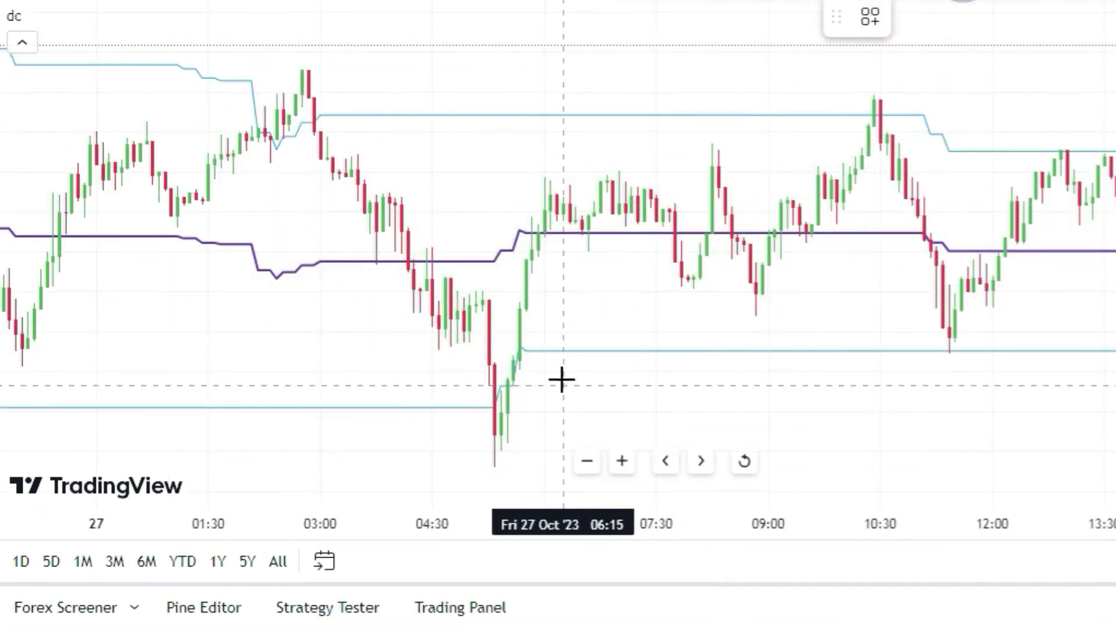
- On the 27 October candles, draw rectangles around the dip below the lower line near 05:30 and the peak near 03:00
{"action": "left_click", "coordinate": [564, 366]}
{"action": "left_click", "coordinate": [439, 459]}
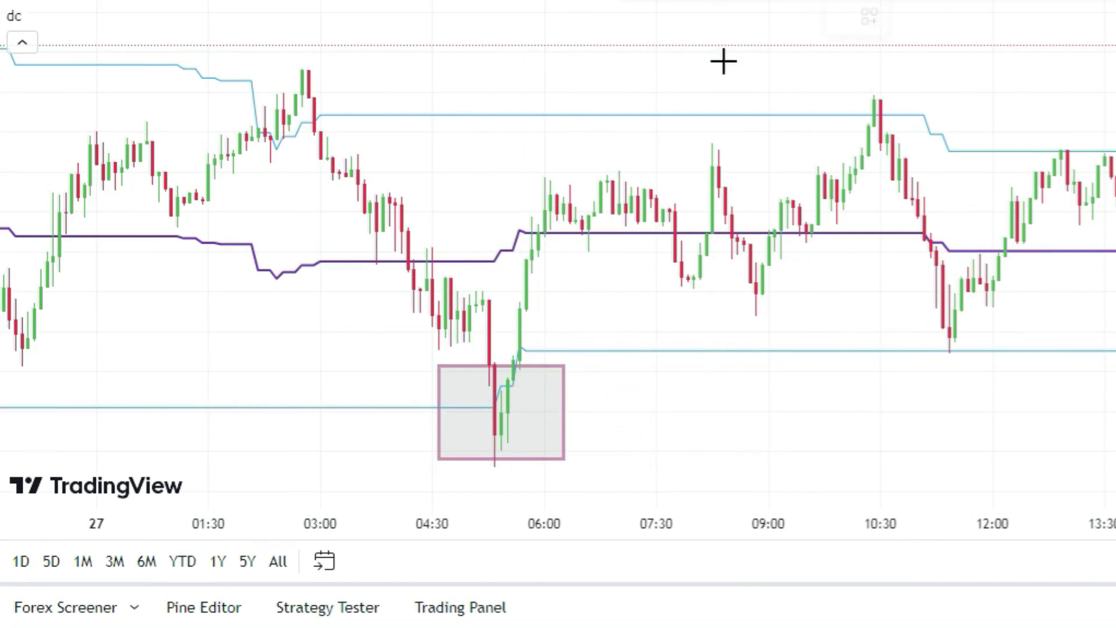
{"action": "left_click", "coordinate": [370, 49]}
{"action": "left_click", "coordinate": [247, 170]}
- Draw rectangles around the dips below the middle line from about 07:30 to 09:30 and the peak near 10:30
{"action": "left_click", "coordinate": [874, 80]}
{"action": "key", "text": "alt+shift+r"}
{"action": "left_click", "coordinate": [651, 234]}
{"action": "left_click", "coordinate": [800, 320]}
{"action": "left_click", "coordinate": [1022, 105]}
{"action": "left_click", "coordinate": [981, 72]}
{"action": "left_click", "coordinate": [856, 140]}
{"action": "left_click", "coordinate": [1066, 97]}
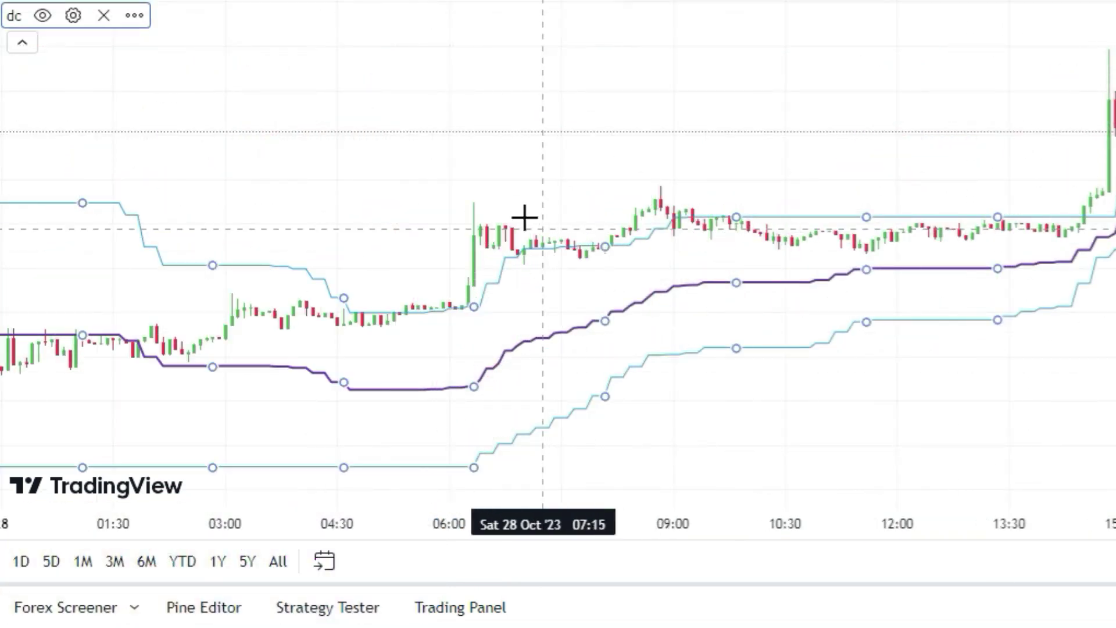
- Search the indicators for LWTI and add the Larry Williams Large Trade Index (LWTI) [Loxx] to the chart
{"action": "left_click", "coordinate": [468, 155]}
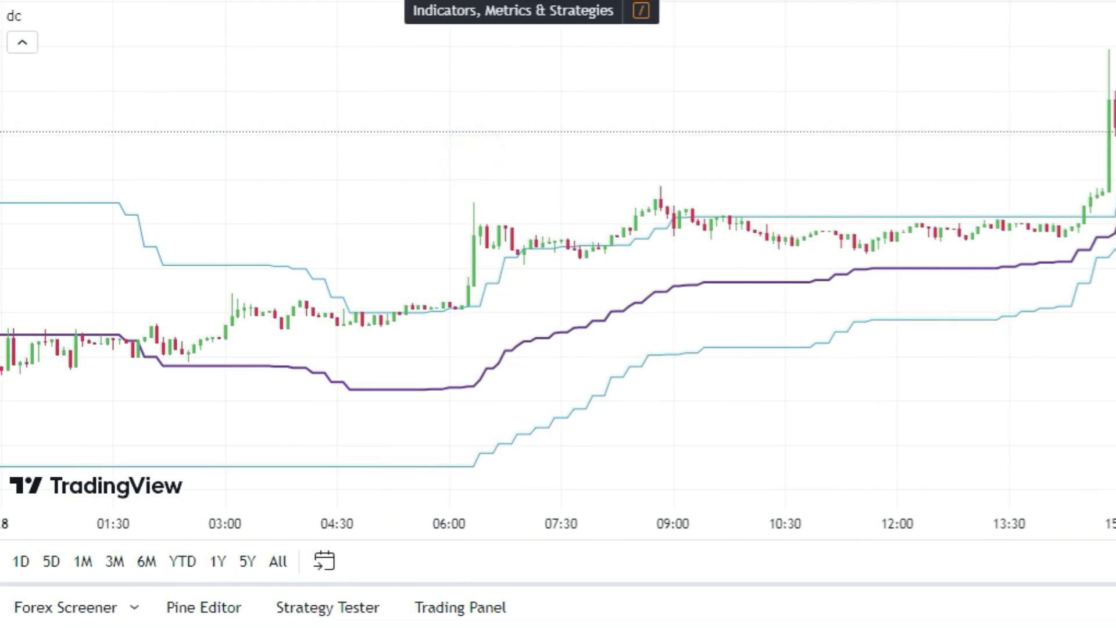
{"action": "left_click", "coordinate": [532, 5]}
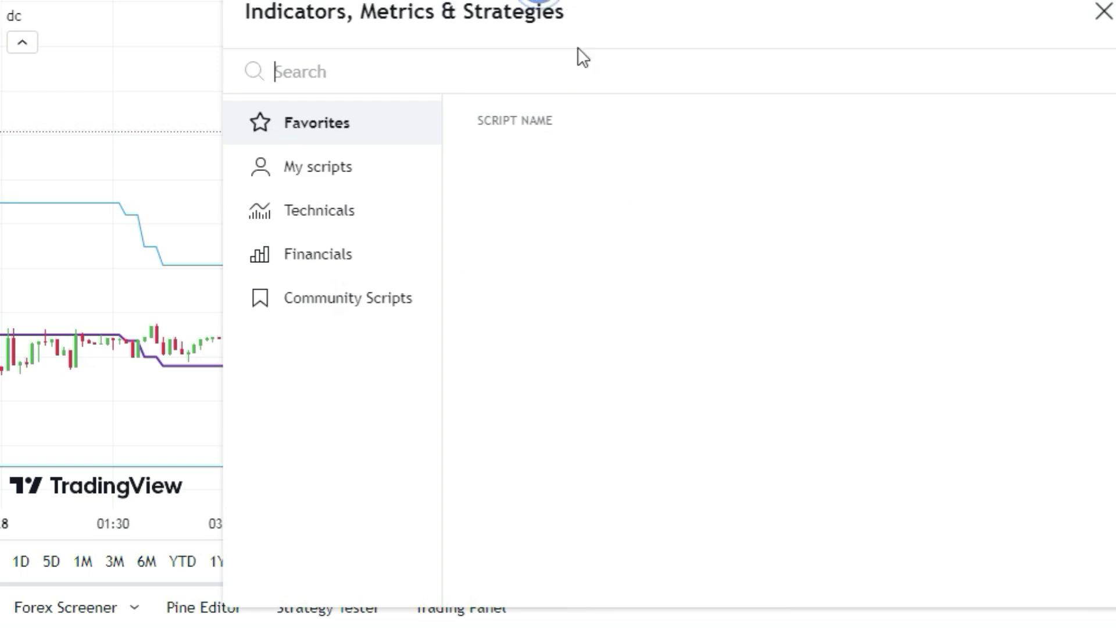
{"action": "left_click", "coordinate": [566, 66]}
{"action": "type", "text": "LW"}
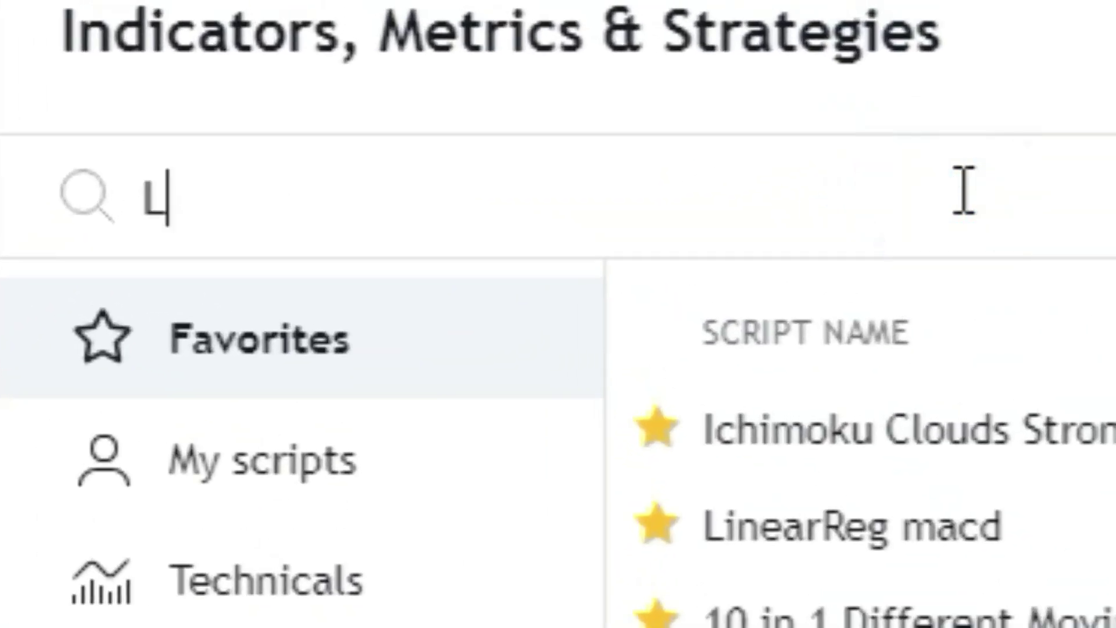
{"action": "type", "text": "TI"}
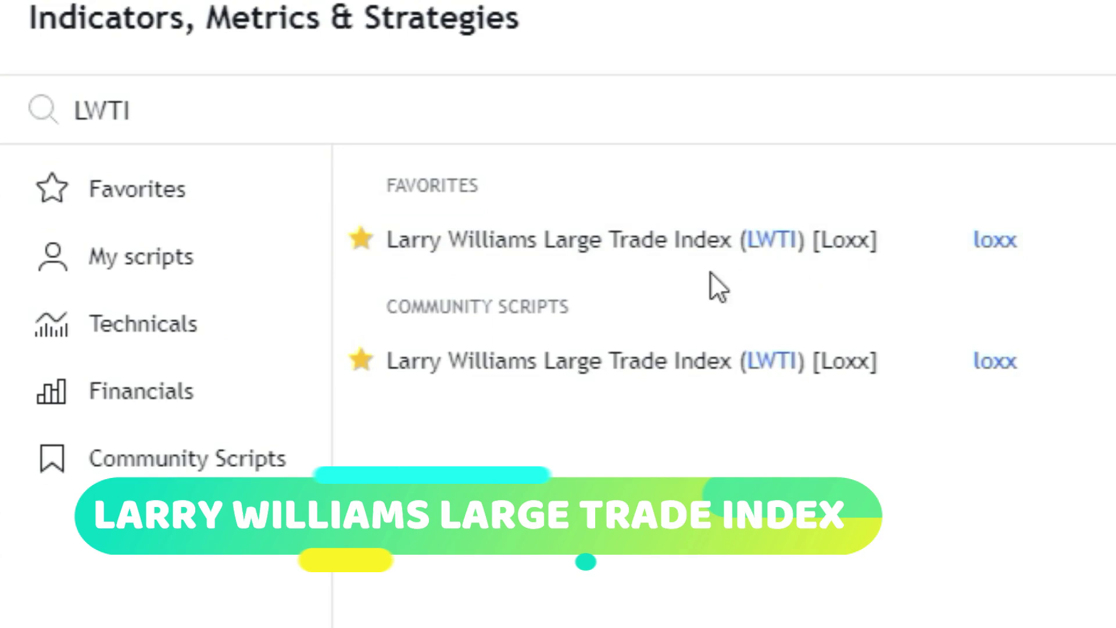
{"action": "left_click", "coordinate": [582, 251]}
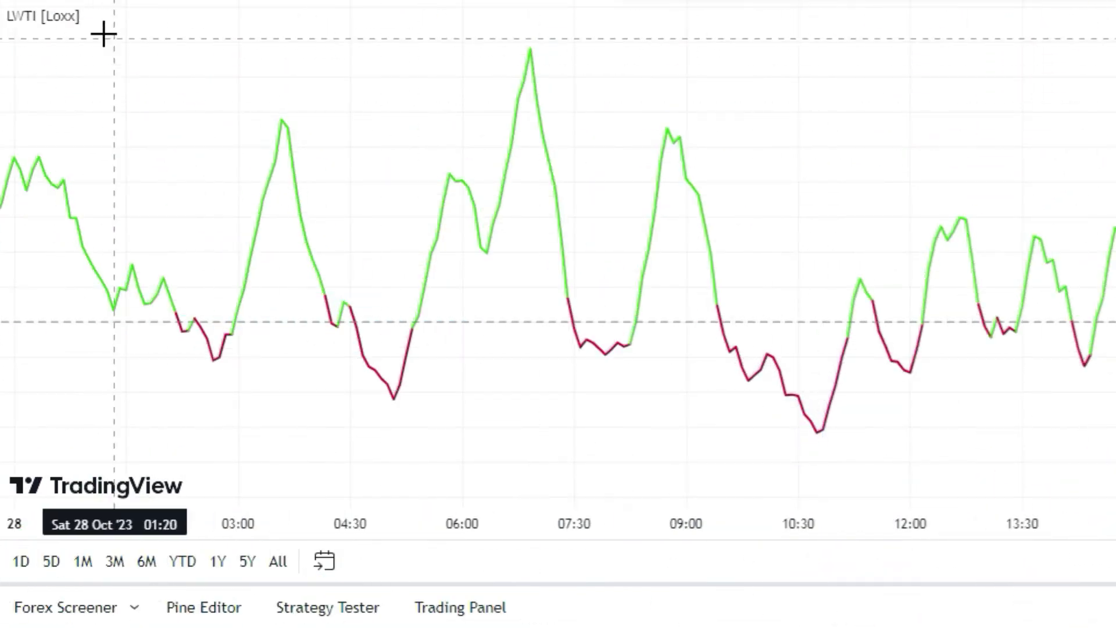
- Set the LWTI indicator's period to 25 and apply the settings
{"action": "mouse_move", "coordinate": [93, 19]}
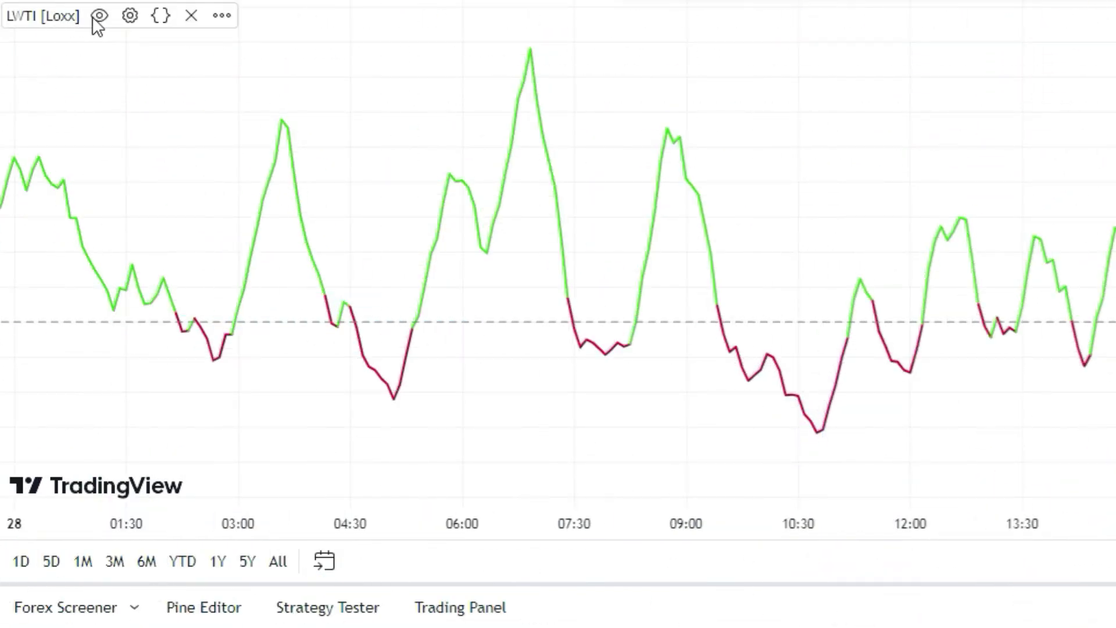
{"action": "left_click", "coordinate": [130, 16]}
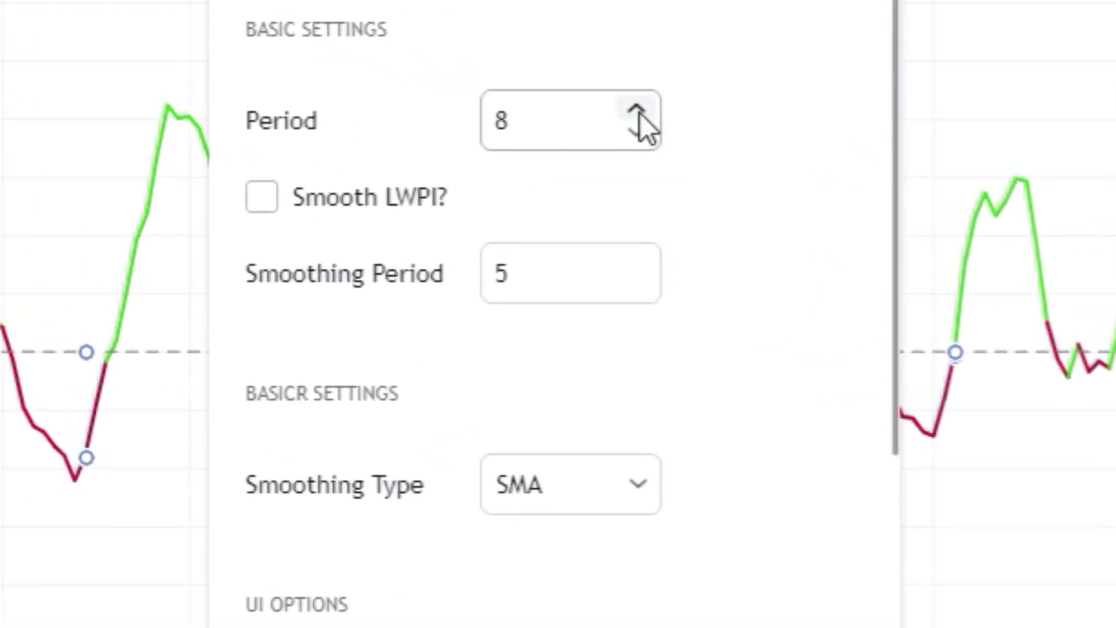
{"action": "left_click_drag", "start_coordinate": [640, 112], "coordinate": [640, 113]}
{"action": "left_click", "coordinate": [641, 113]}
{"action": "left_click", "coordinate": [640, 113]}
{"action": "left_click", "coordinate": [640, 113]}
{"action": "left_click", "coordinate": [640, 113]}
{"action": "left_click", "coordinate": [640, 112]}
{"action": "left_click", "coordinate": [640, 113]}
{"action": "left_click", "coordinate": [640, 112]}
{"action": "left_click", "coordinate": [640, 113]}
{"action": "left_click", "coordinate": [640, 113]}
{"action": "left_click", "coordinate": [780, 126]}
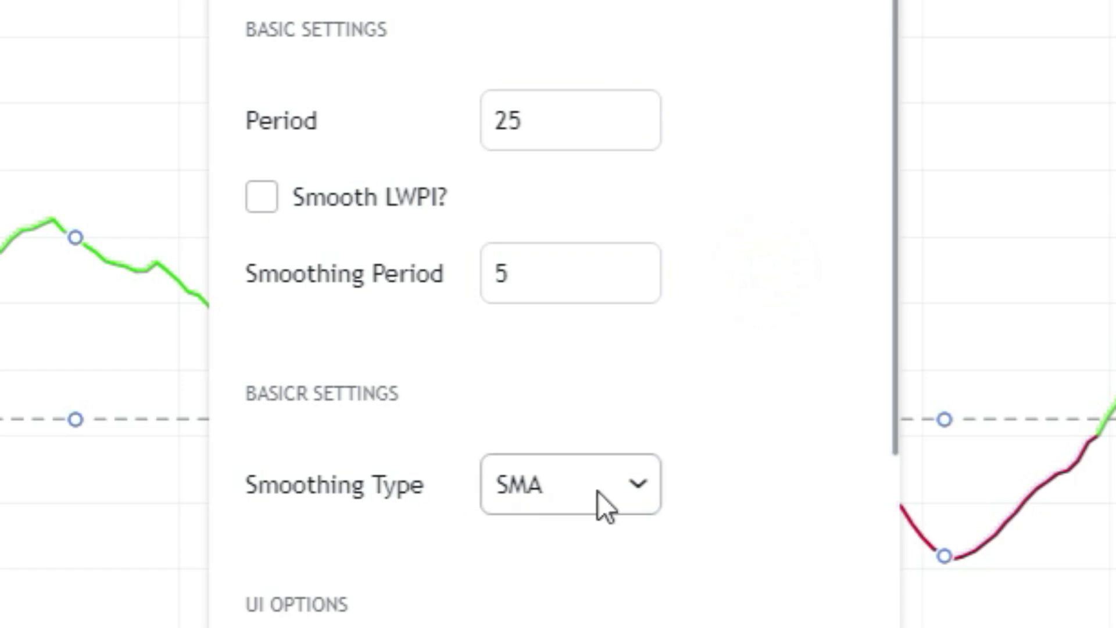
{"action": "left_click", "coordinate": [785, 343]}
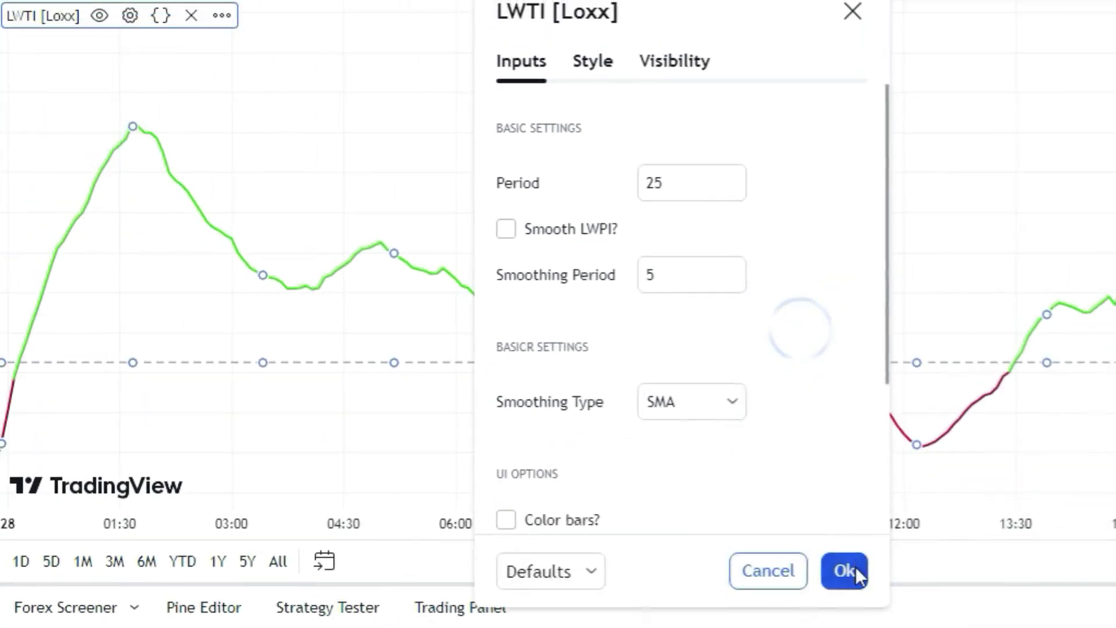
{"action": "left_click", "coordinate": [847, 573]}
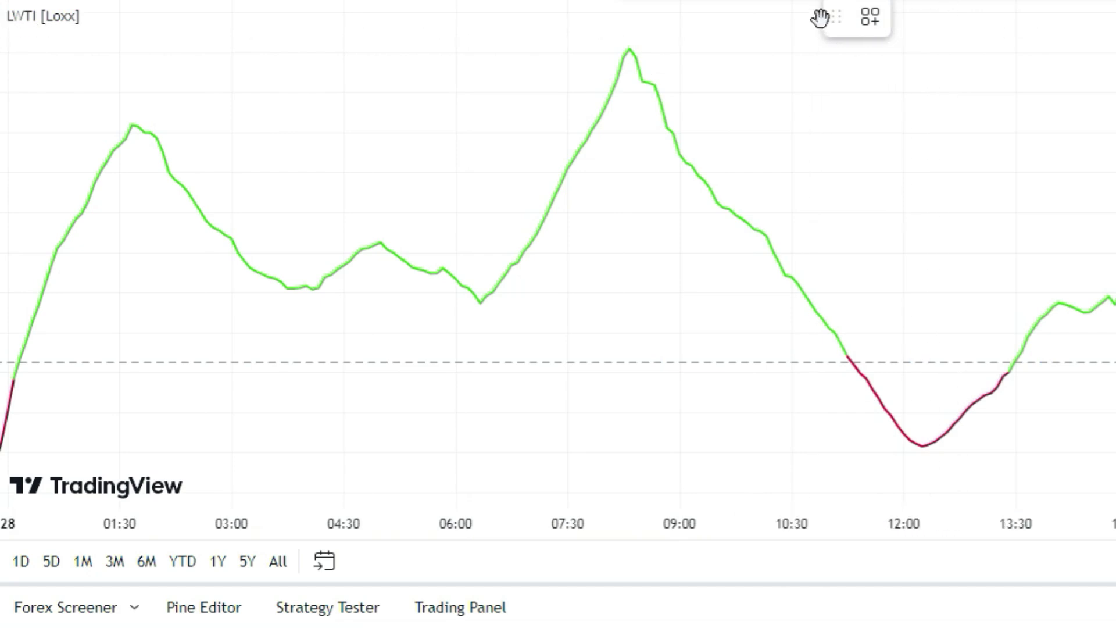
- Draw a rectangle around the green LWTI stretch above the dashed line on 28 October and label it "GREEN LINE > 50 LEVEL"
{"action": "mouse_move", "coordinate": [813, 20]}
{"action": "left_mouse_down"}
{"action": "mouse_move", "coordinate": [239, 242]}
{"action": "mouse_move", "coordinate": [14, 350]}
{"action": "left_mouse_up"}
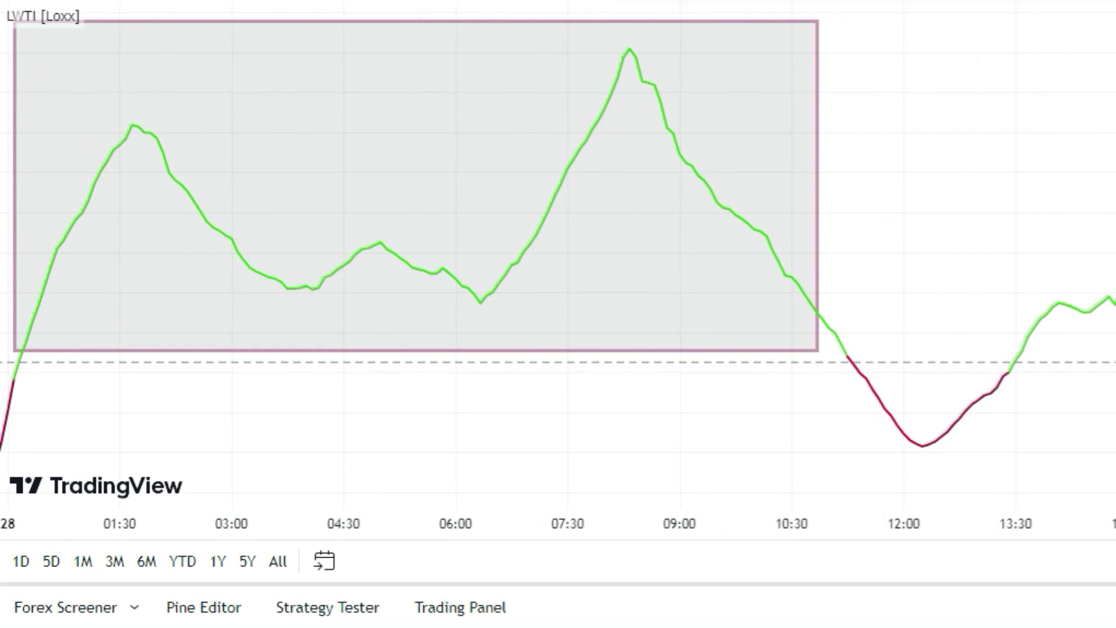
{"action": "left_click", "coordinate": [370, 108]}
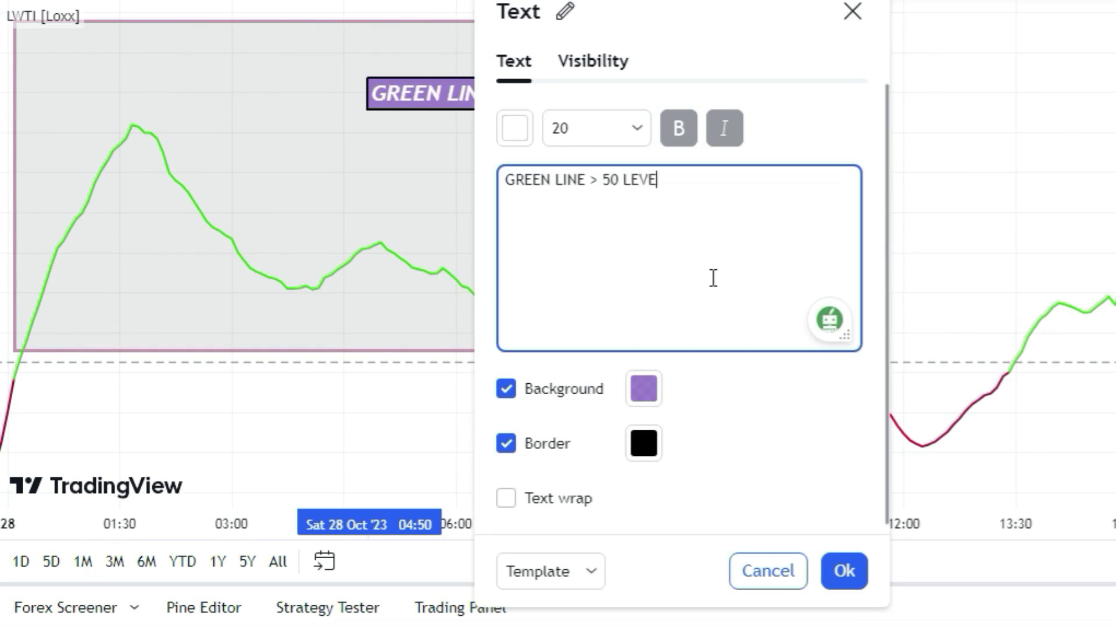
{"action": "left_click", "coordinate": [831, 567]}
{"action": "left_click_drag", "start_coordinate": [386, 93], "coordinate": [291, 125]}
{"action": "left_click", "coordinate": [481, 47]}
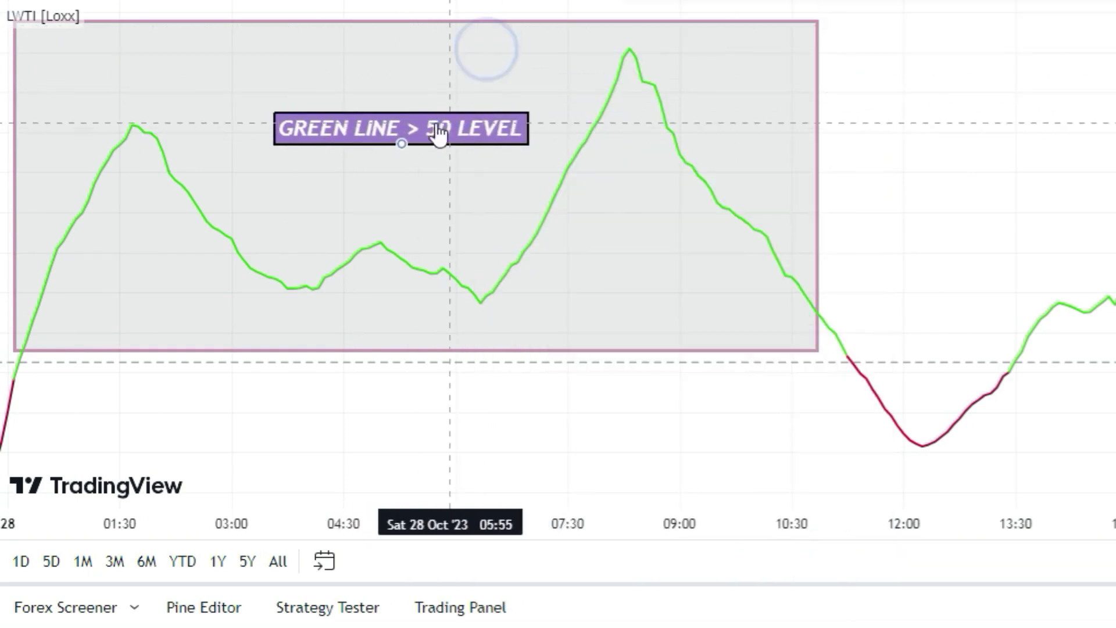
- Add a callout reading "50-LEVEL" that points at the dashed LWTI line near 06:00 on 28 October
{"action": "left_click", "coordinate": [456, 364]}
{"action": "type", "text": "50-LEVEL"}
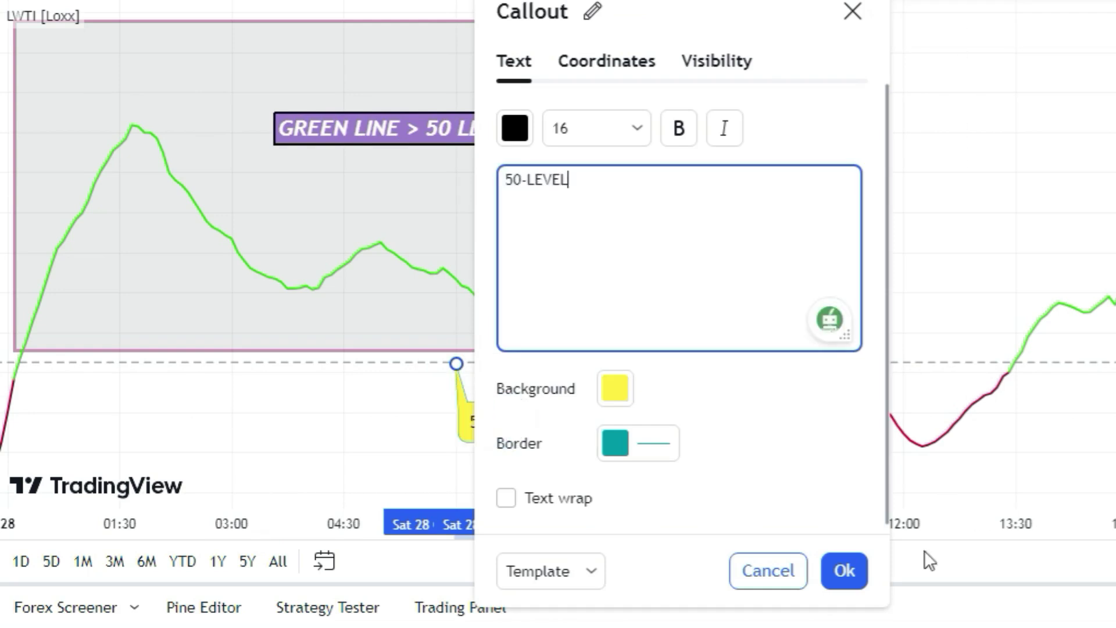
{"action": "left_click", "coordinate": [844, 571]}
- Draw a rectangle around the red LWTI stretch below the dashed line on 29 October, from about 02:15 to 09:15
{"action": "left_click", "coordinate": [1016, 304]}
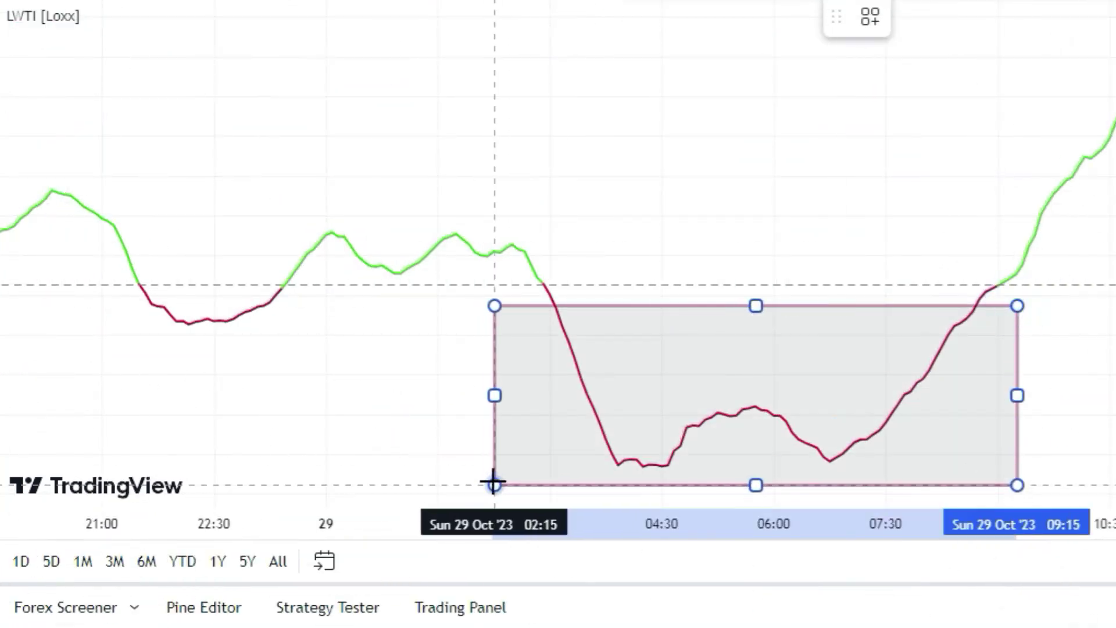
{"action": "left_click", "coordinate": [493, 481]}
{"action": "left_click", "coordinate": [765, 142]}
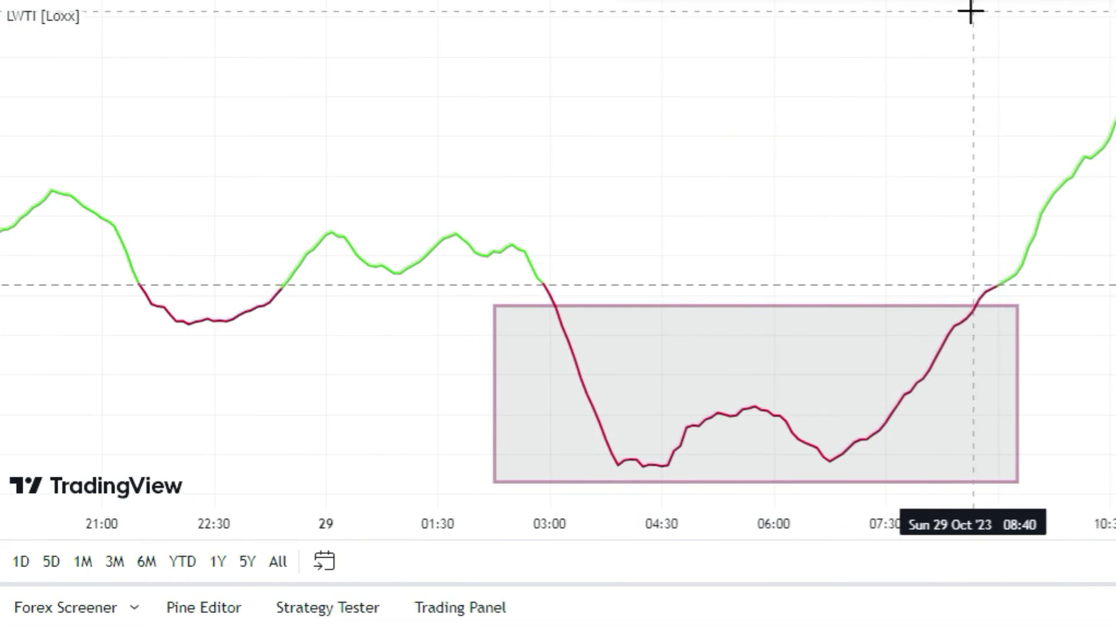
- Add a "50-LEVEL" callout on the dashed line near 04:30 and the text "RED LINE < 50-LEVEL" inside the 29 October rectangle
{"action": "left_click", "coordinate": [655, 282]}
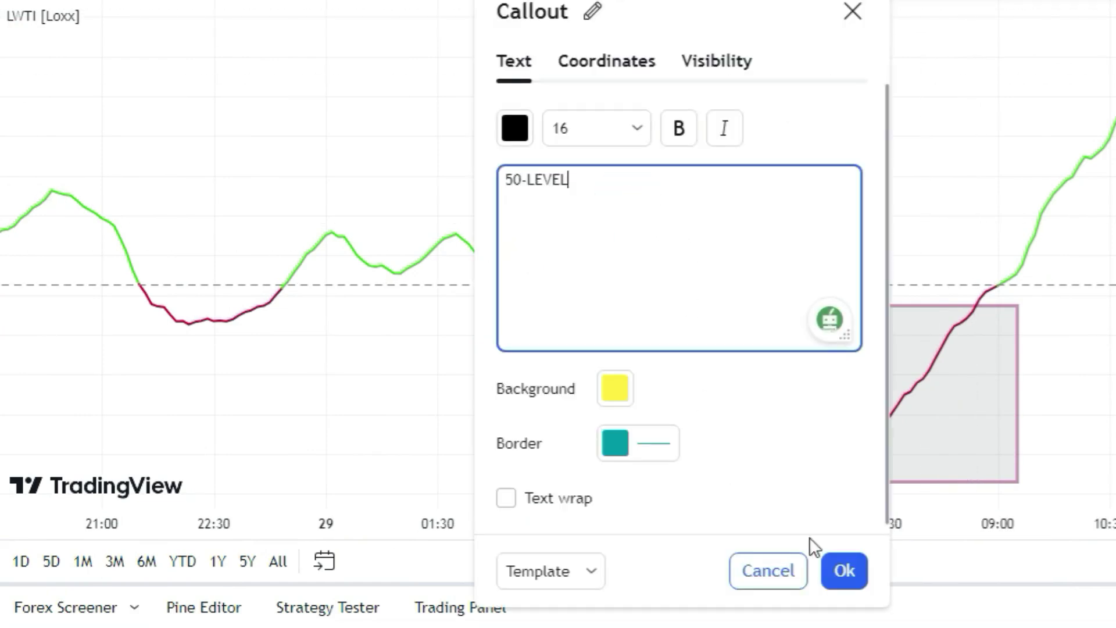
{"action": "left_click", "coordinate": [844, 571]}
{"action": "left_click", "coordinate": [680, 356]}
{"action": "type", "text": "RED LINE < 50-LEVEL"}
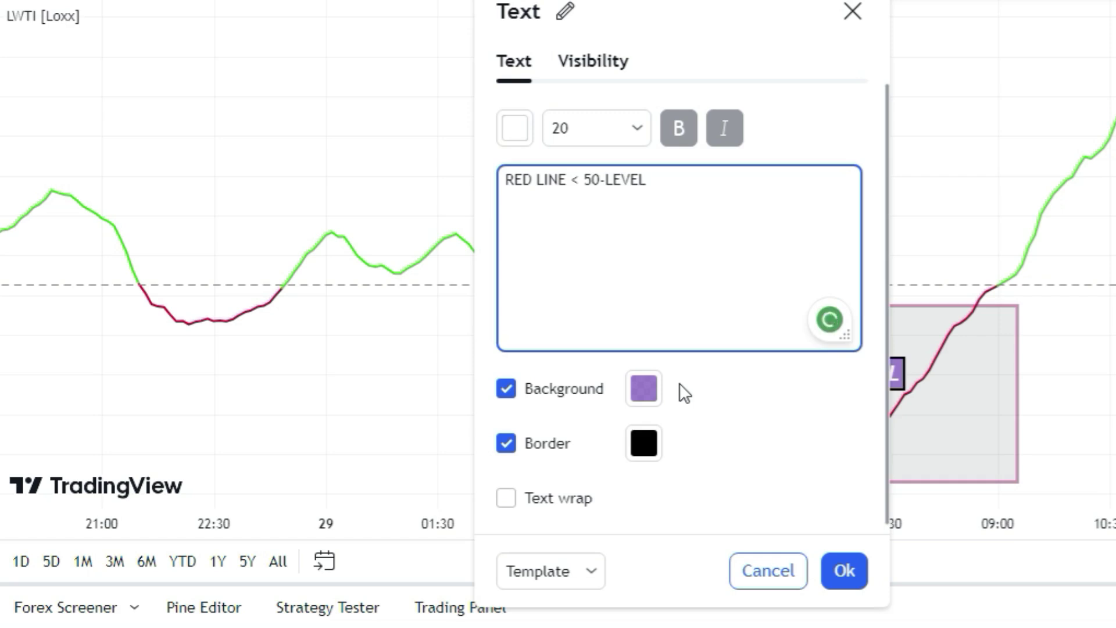
{"action": "left_click", "coordinate": [843, 567]}
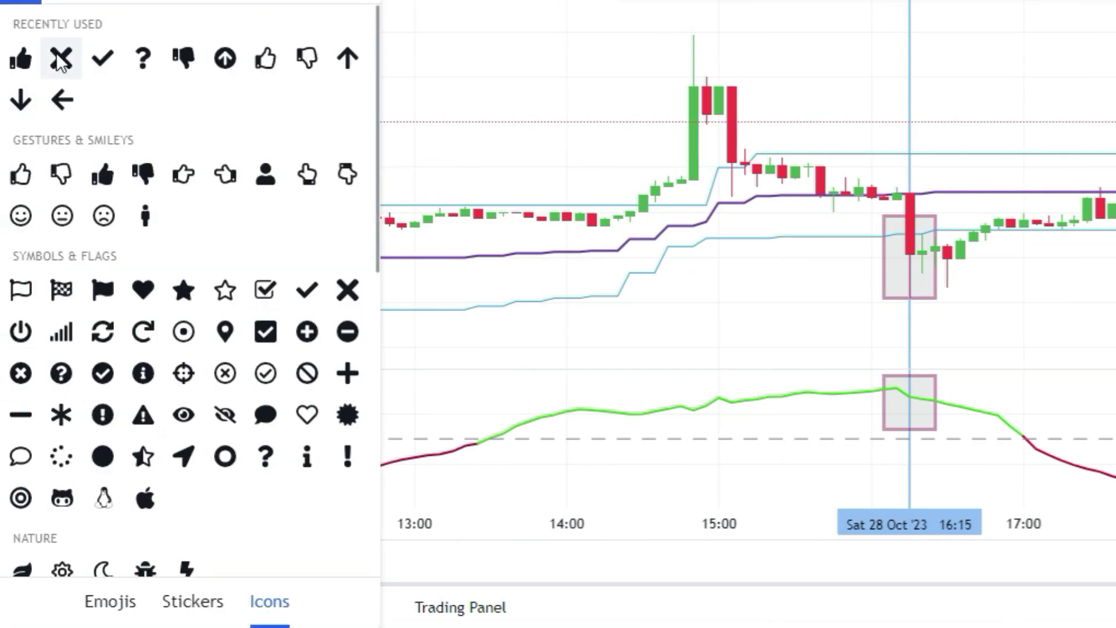
- Place a cross icon beside the boxed 28 October 16:15 candle that breaks the lower dc line
{"action": "left_click", "coordinate": [62, 66]}
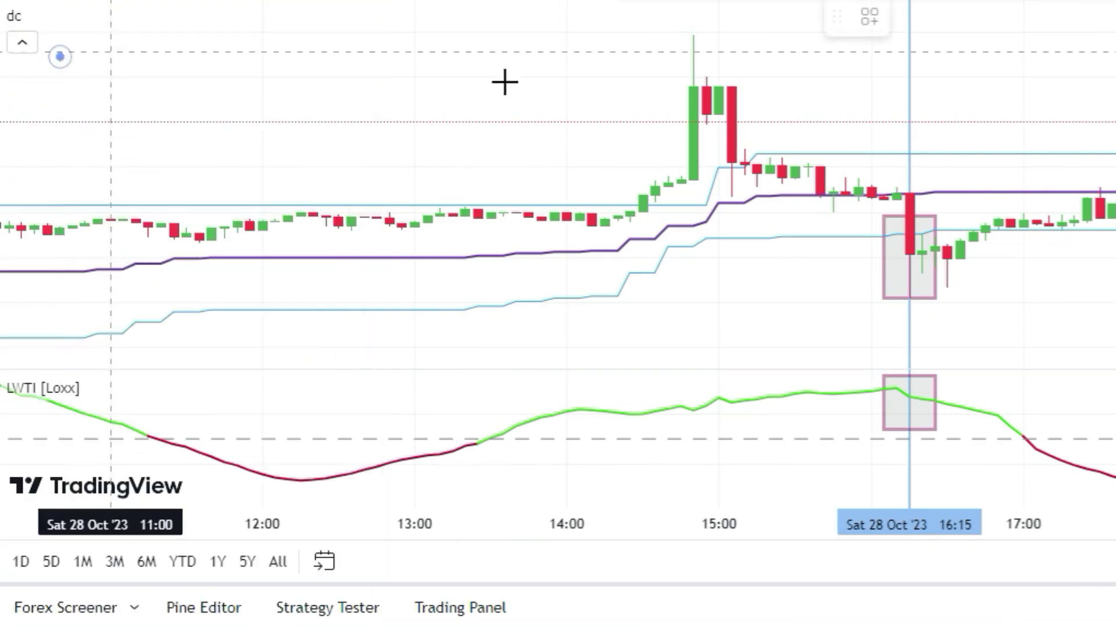
{"action": "left_click", "coordinate": [948, 329]}
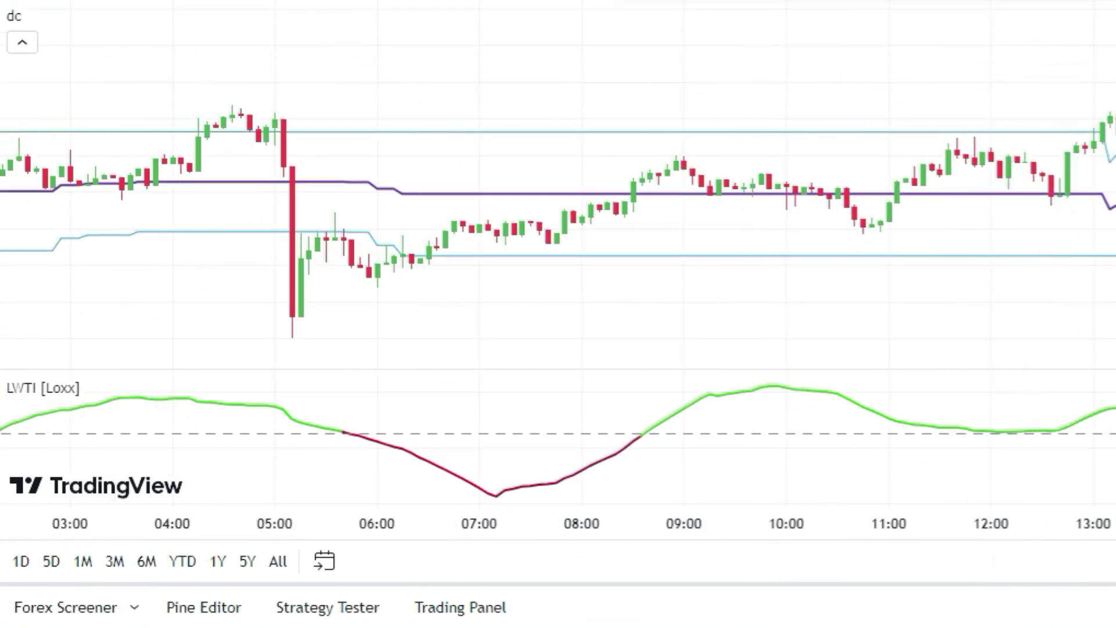
- Draw a rectangle around the 19 October candle breaking the lower dc line and place a vertical line at 05:10
{"action": "mouse_move", "coordinate": [308, 208]}
{"action": "left_mouse_down"}
{"action": "mouse_move", "coordinate": [294, 312]}
{"action": "mouse_move", "coordinate": [250, 349]}
{"action": "mouse_move", "coordinate": [265, 341]}
{"action": "left_mouse_up"}
{"action": "left_click", "coordinate": [434, 329]}
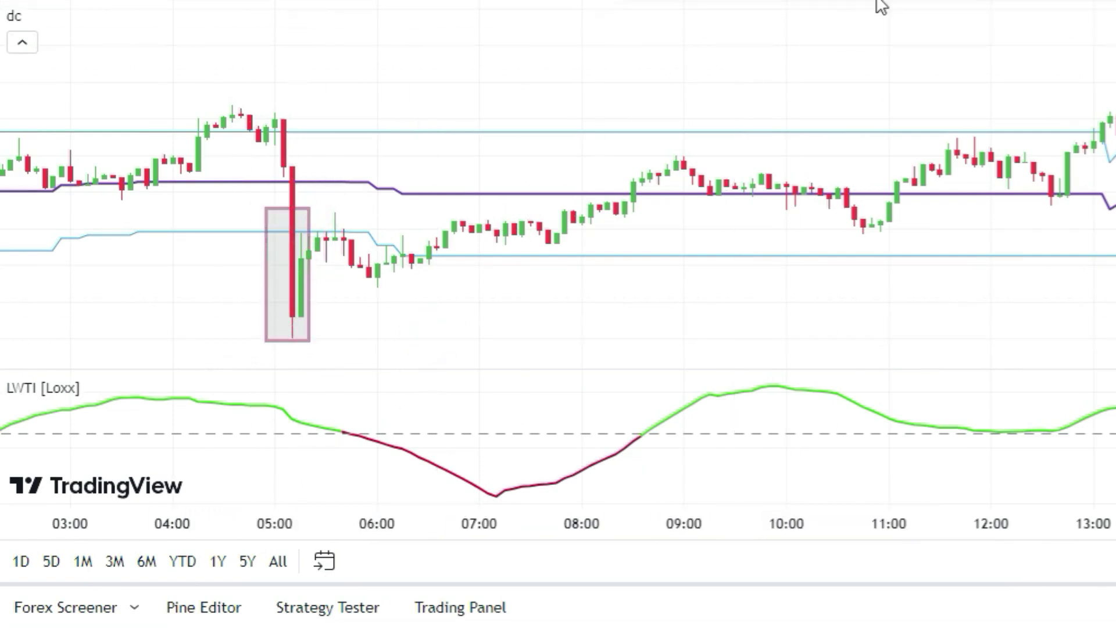
{"action": "left_click", "coordinate": [291, 274]}
{"action": "left_click", "coordinate": [430, 337]}
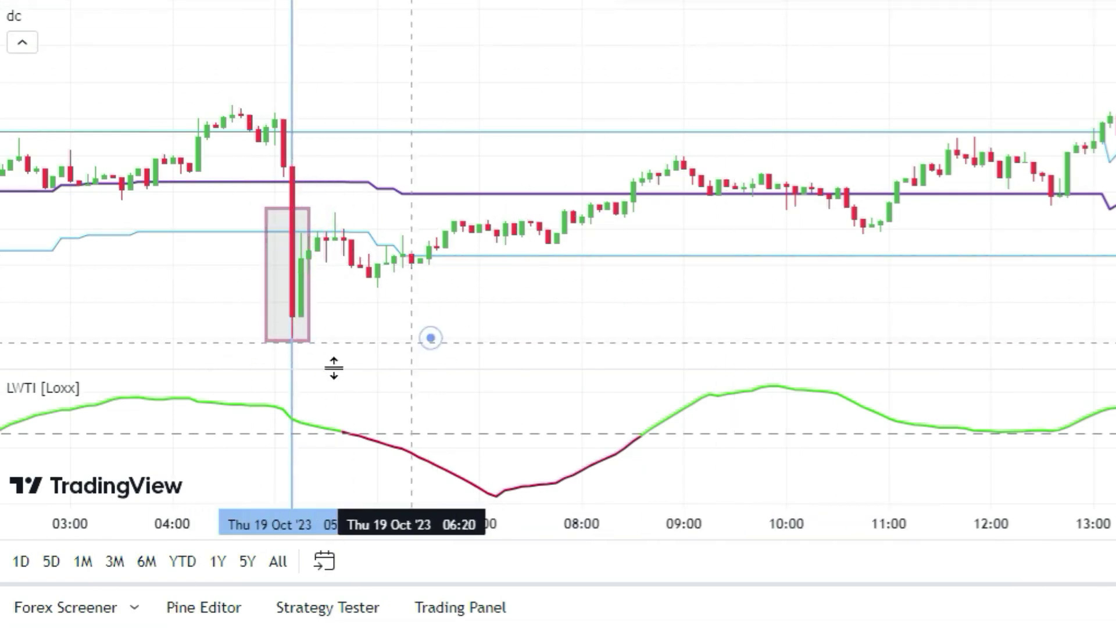
- Circle the LWTI line at 05:10 on 19 October and place a cross icon beside the boxed candle
{"action": "left_click", "coordinate": [293, 416]}
{"action": "left_click", "coordinate": [309, 397]}
{"action": "left_click", "coordinate": [385, 404]}
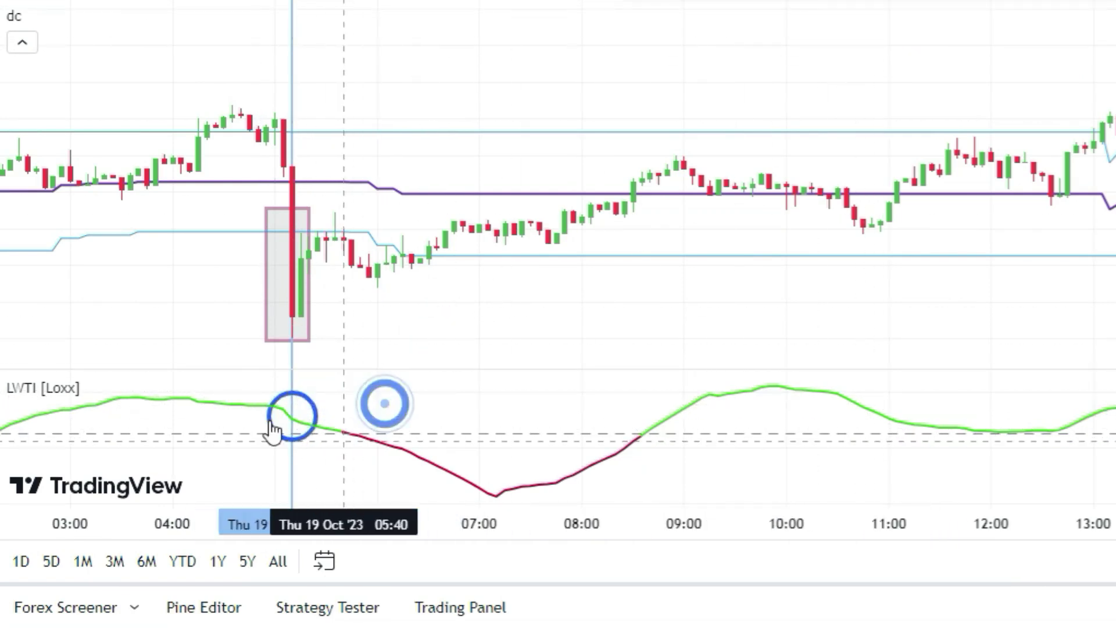
{"action": "left_click", "coordinate": [332, 316]}
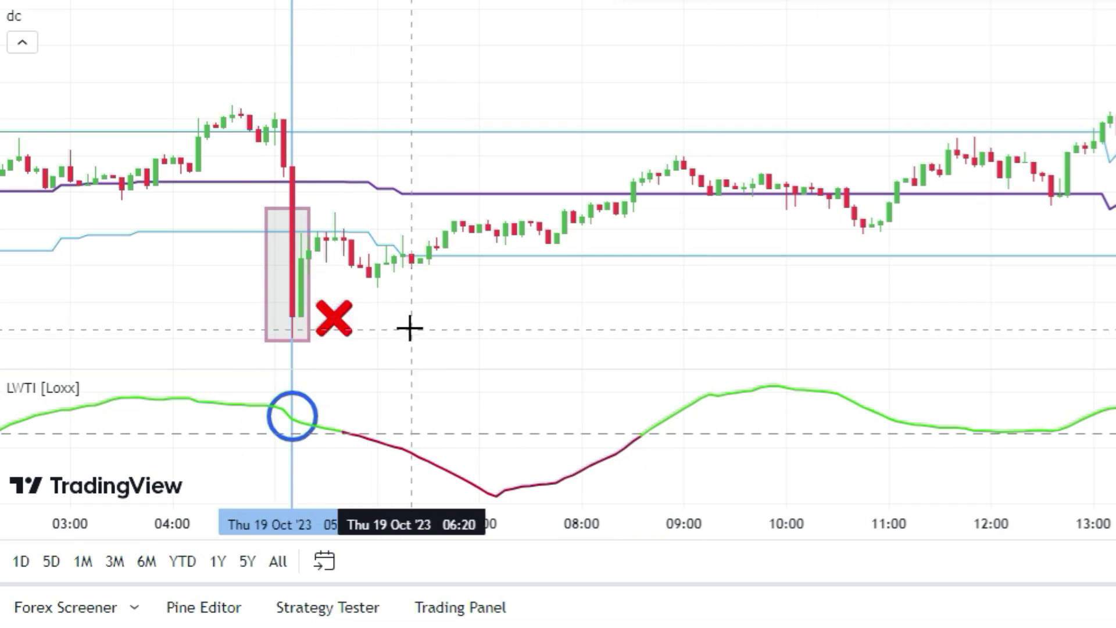
{"action": "left_click", "coordinate": [409, 329]}
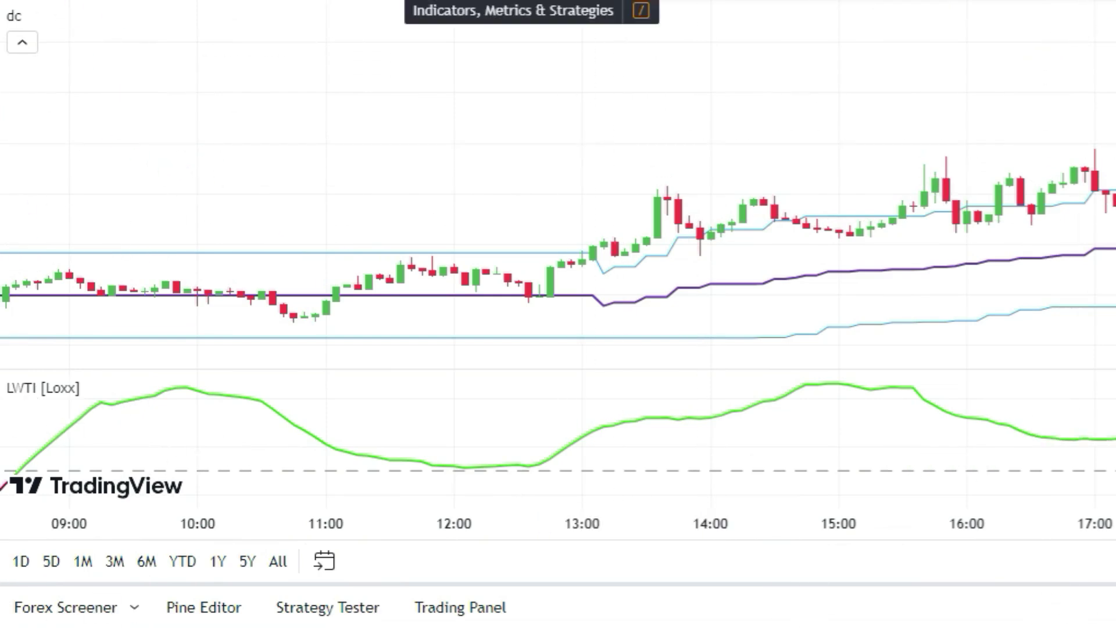
- Search the indicators for VOLUME and add the Volume indicator to the chart
{"action": "left_click", "coordinate": [544, 0]}
{"action": "left_click", "coordinate": [474, 73]}
{"action": "type", "text": "VOLUME"}
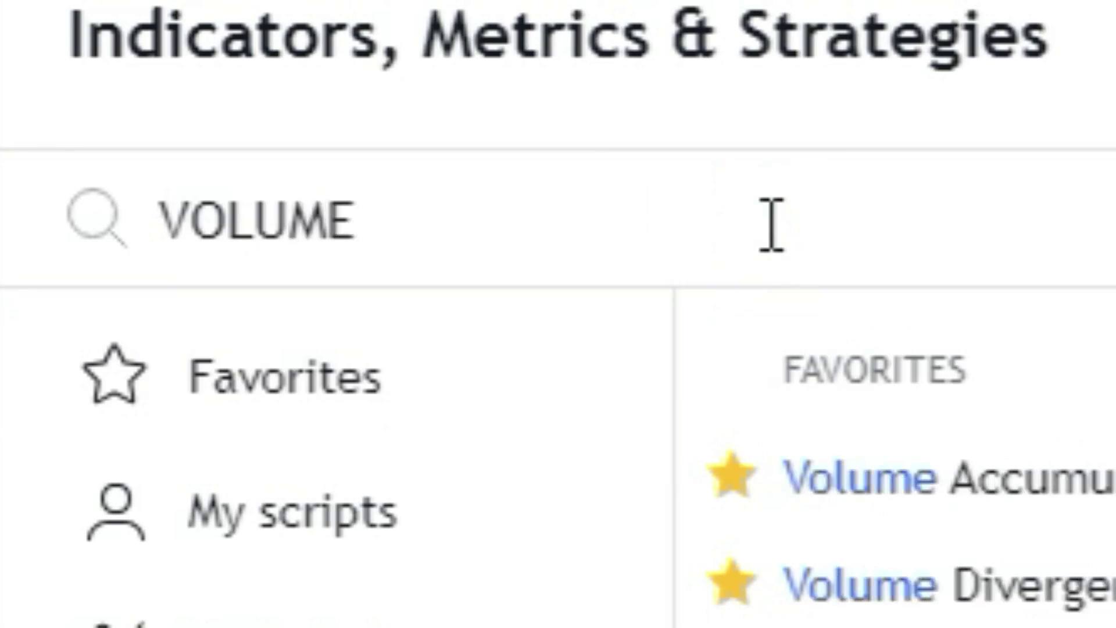
{"action": "scroll", "coordinate": [428, 309], "scroll_direction": "down", "scroll_amount": 5}
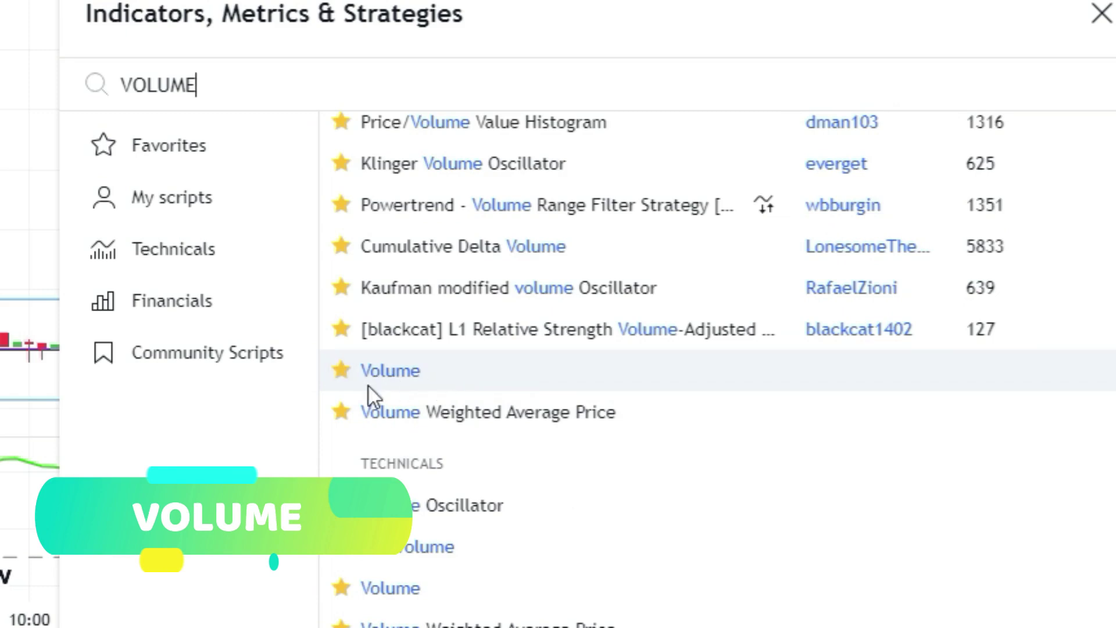
{"action": "left_click", "coordinate": [399, 385]}
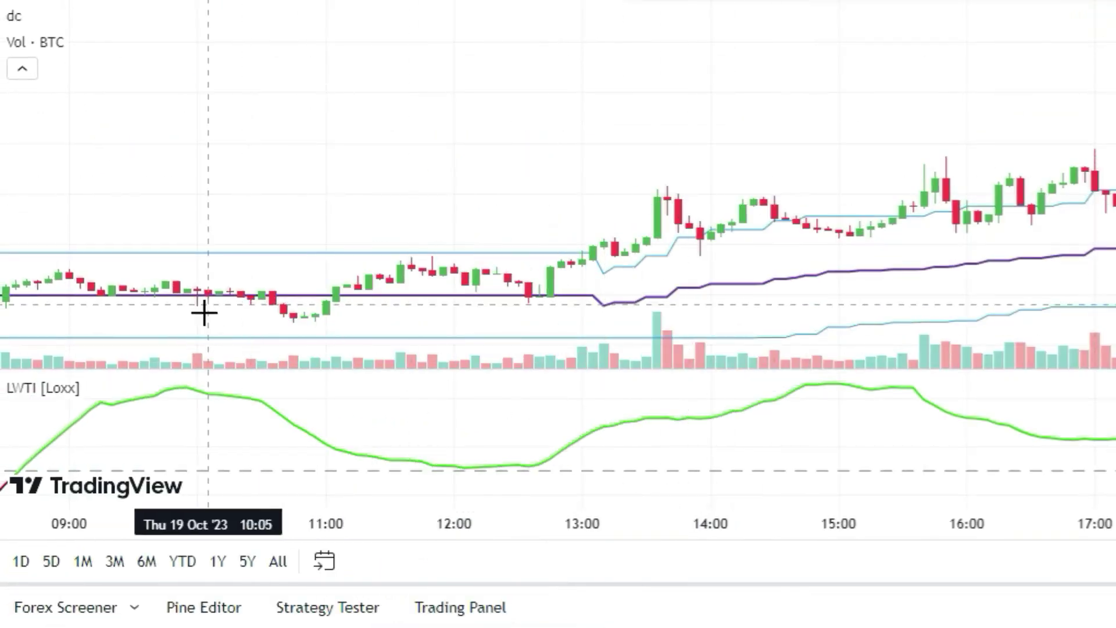
- Move the Volume indicator to a new pane below the price chart, then resize and maximize that pane
{"action": "left_click", "coordinate": [170, 43]}
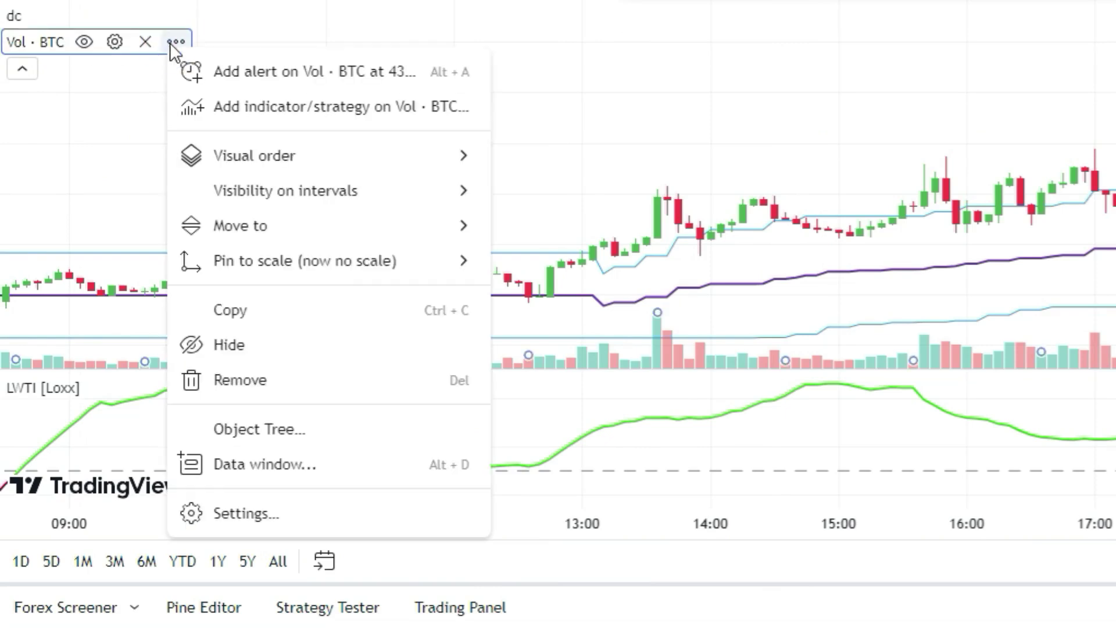
{"action": "mouse_move", "coordinate": [462, 229]}
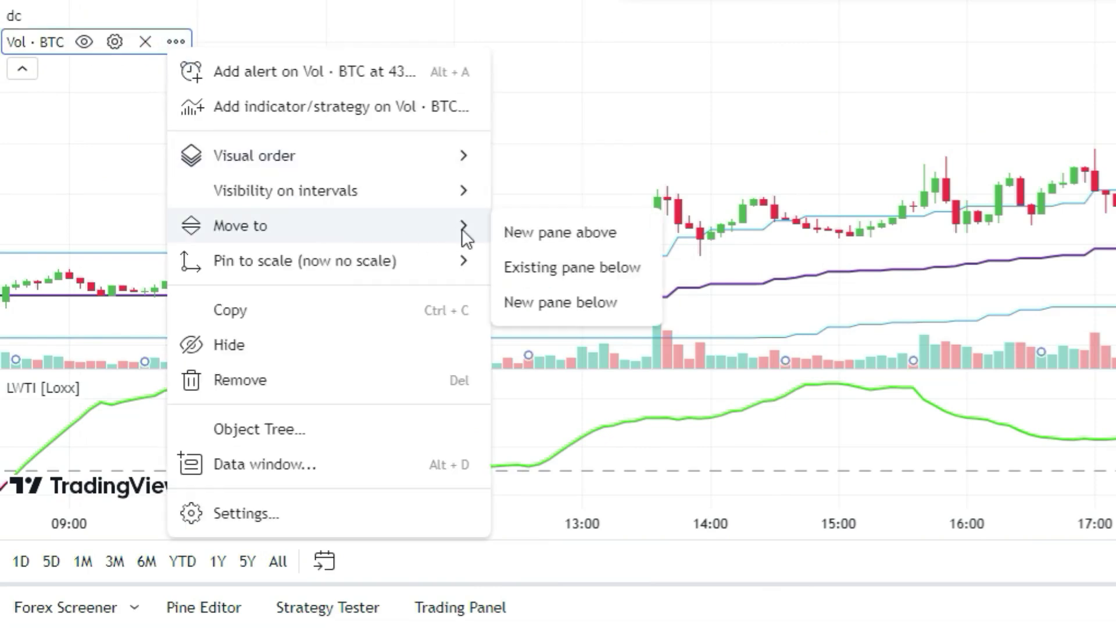
{"action": "left_click", "coordinate": [558, 303]}
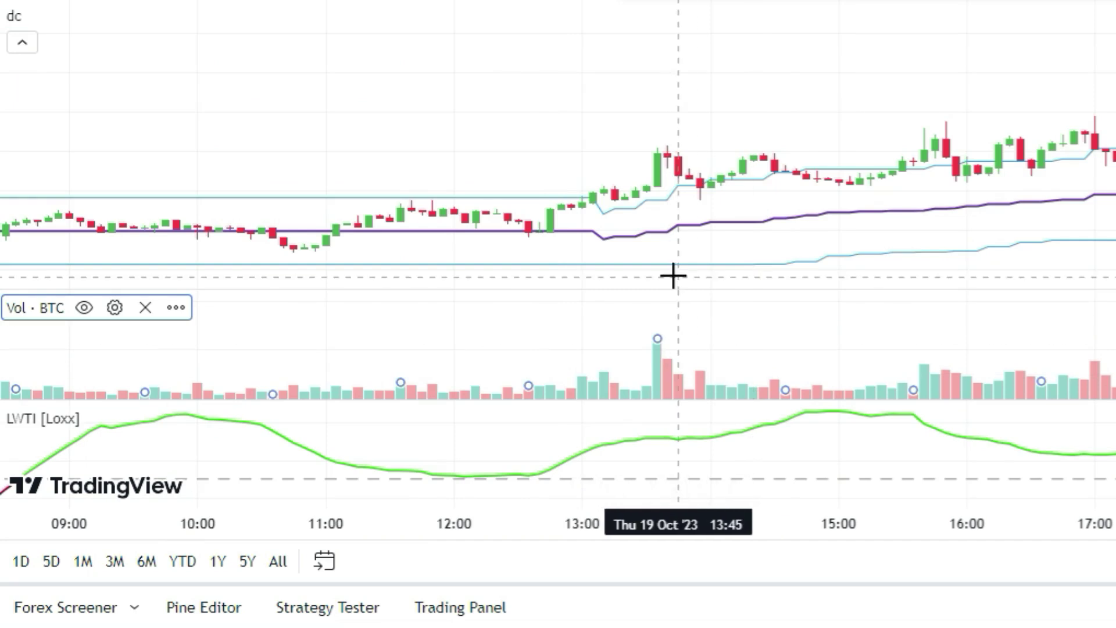
{"action": "left_click_drag", "start_coordinate": [673, 290], "coordinate": [671, 317]}
{"action": "double_click", "coordinate": [428, 340]}
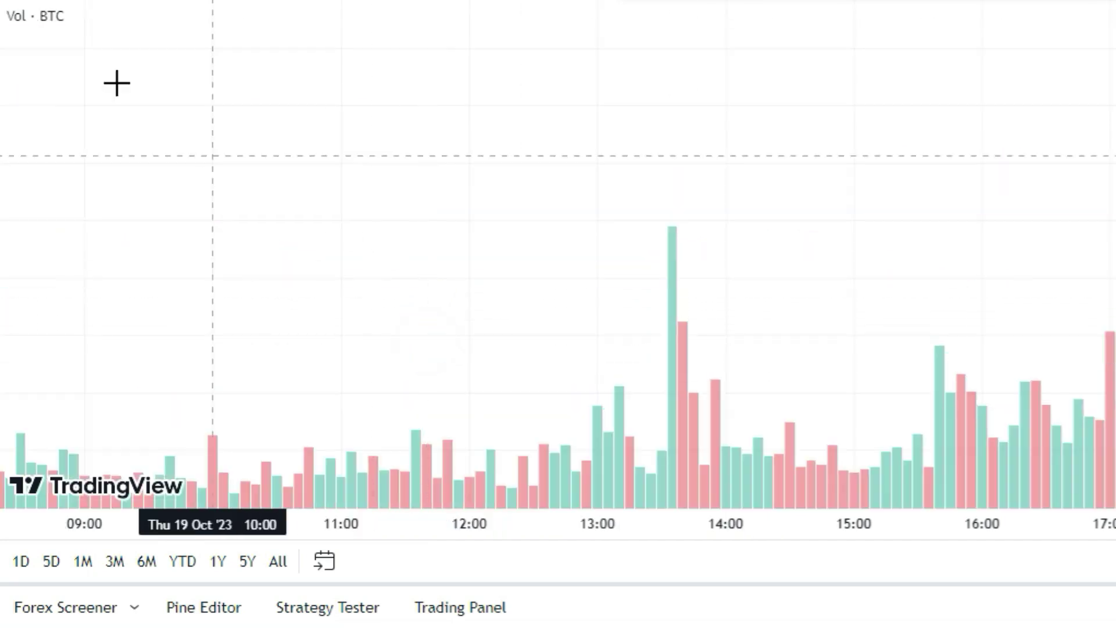
- Set the Volume indicator's MA length to 30
{"action": "left_click", "coordinate": [113, 17]}
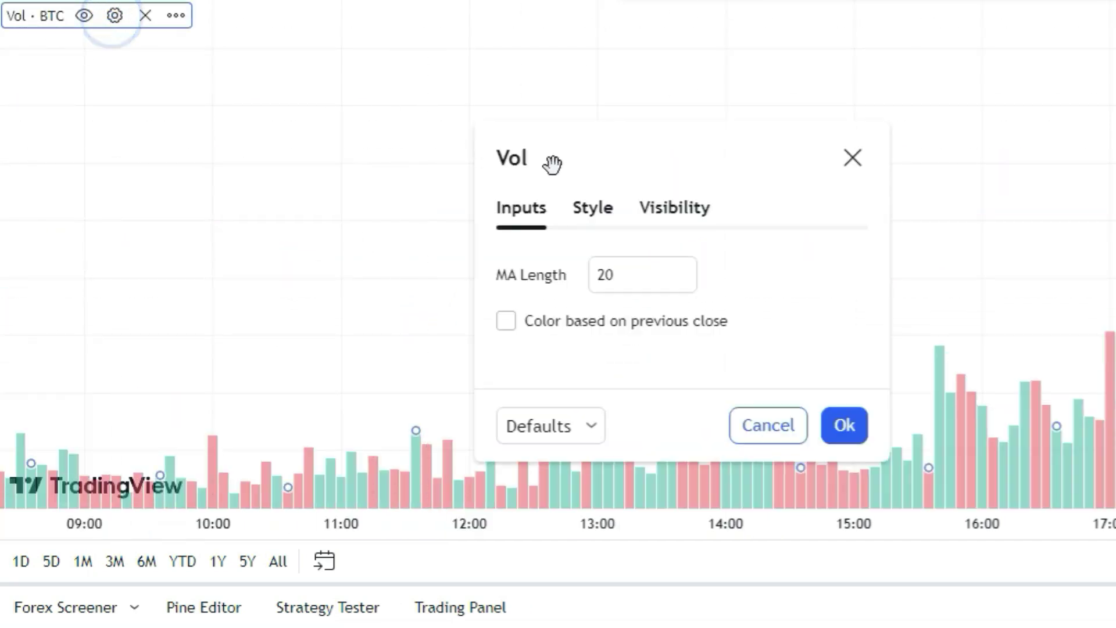
{"action": "left_click_drag", "start_coordinate": [654, 161], "coordinate": [657, 43]}
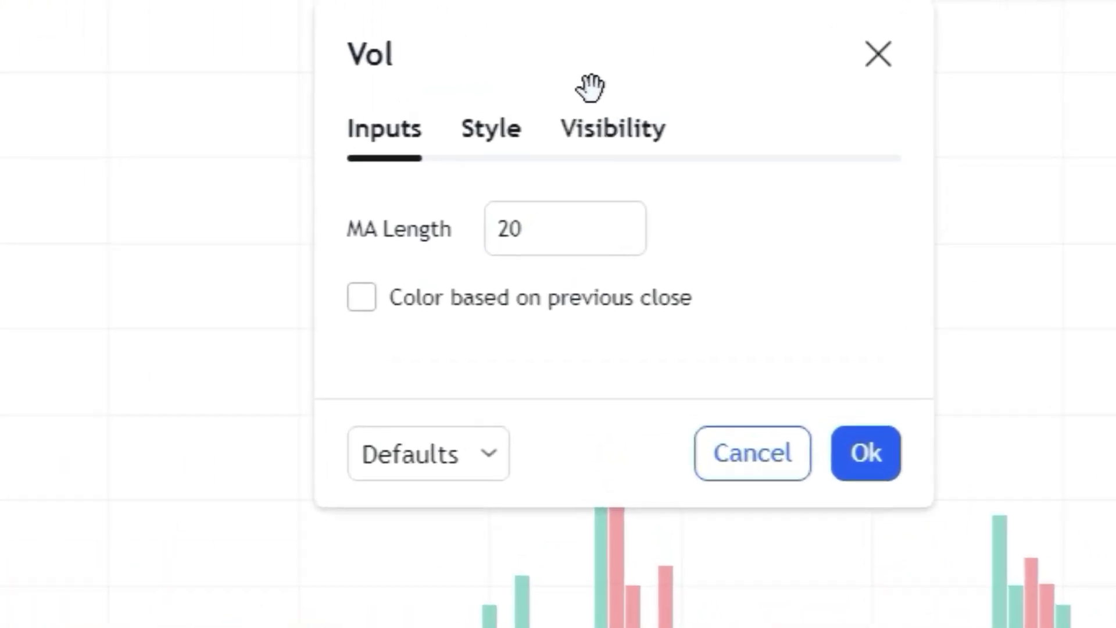
{"action": "double_click", "coordinate": [541, 232]}
{"action": "type", "text": "30"}
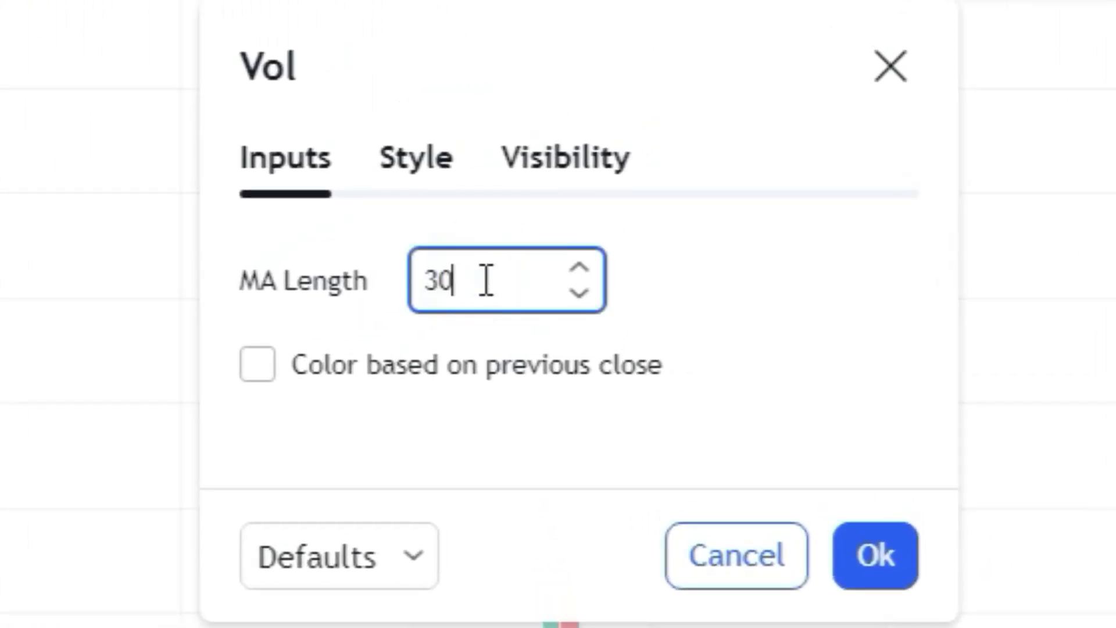
{"action": "left_click", "coordinate": [867, 329]}
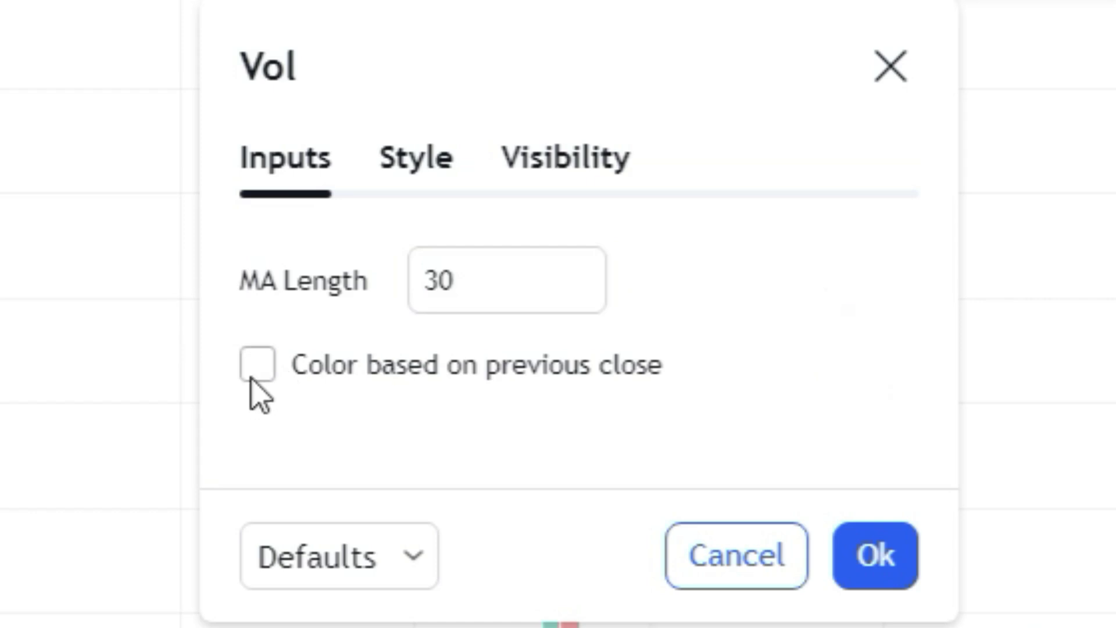
- Enable Color based on previous close for the Volume indicator and make the Growing bars solid green
{"action": "left_click", "coordinate": [273, 372]}
{"action": "left_click", "coordinate": [416, 157]}
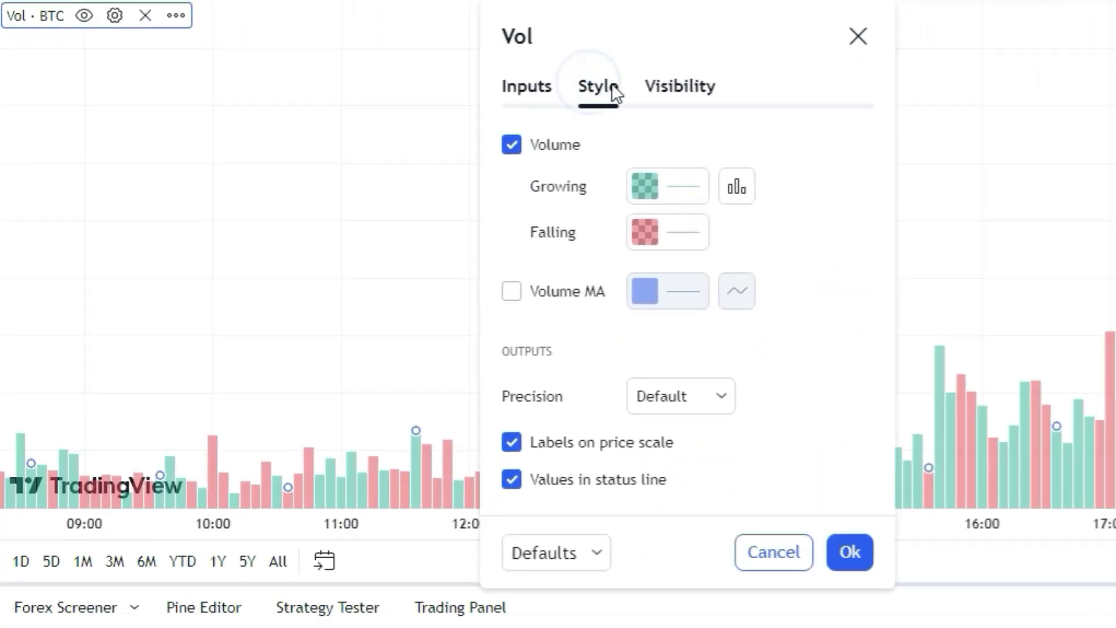
{"action": "left_click", "coordinate": [696, 182]}
{"action": "left_click", "coordinate": [723, 245]}
{"action": "left_click_drag", "start_coordinate": [737, 540], "coordinate": [821, 541]}
{"action": "left_click", "coordinate": [812, 143]}
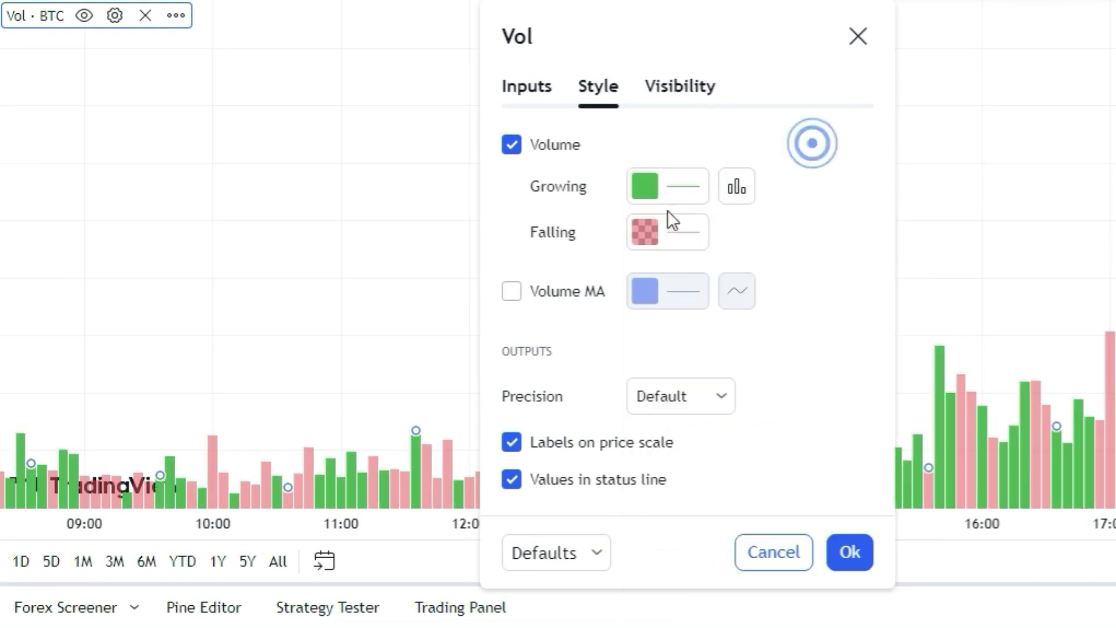
- Raise the opacity of the Falling volume bars to solid red
{"action": "left_click", "coordinate": [668, 230]}
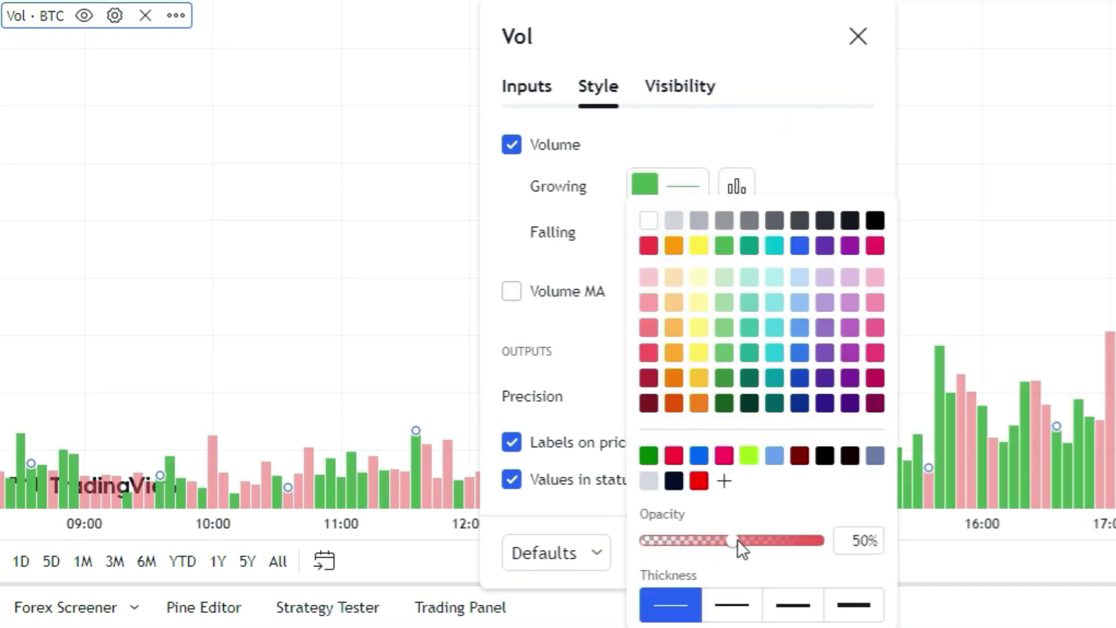
{"action": "left_click_drag", "start_coordinate": [734, 539], "coordinate": [823, 540]}
{"action": "left_click", "coordinate": [829, 129]}
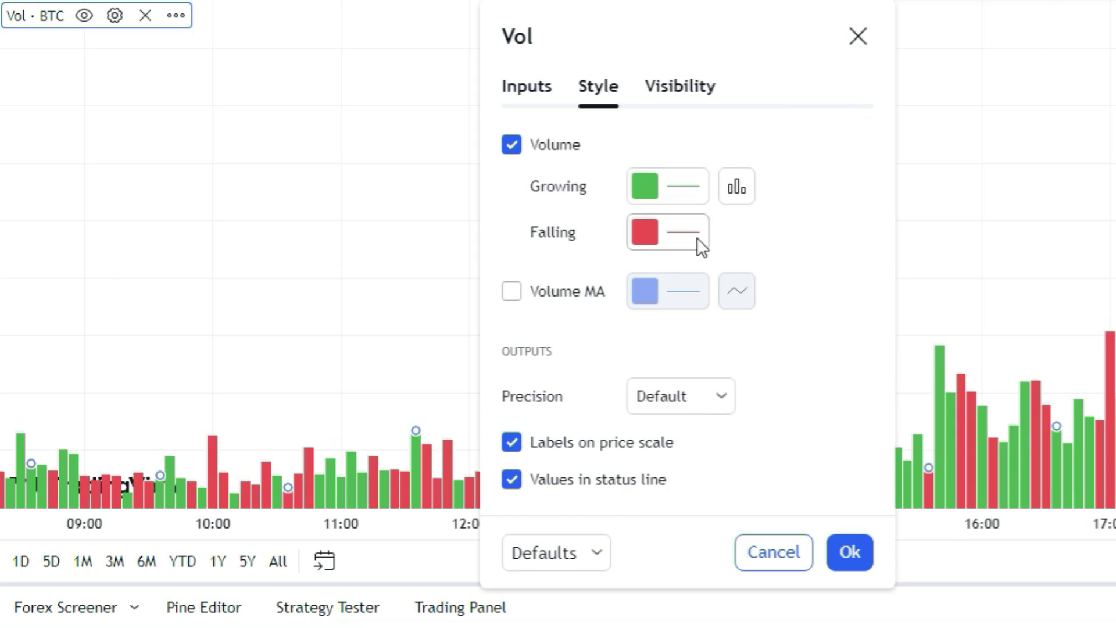
- Show the Volume MA line and set it to the second line thickness
{"action": "left_click", "coordinate": [528, 294]}
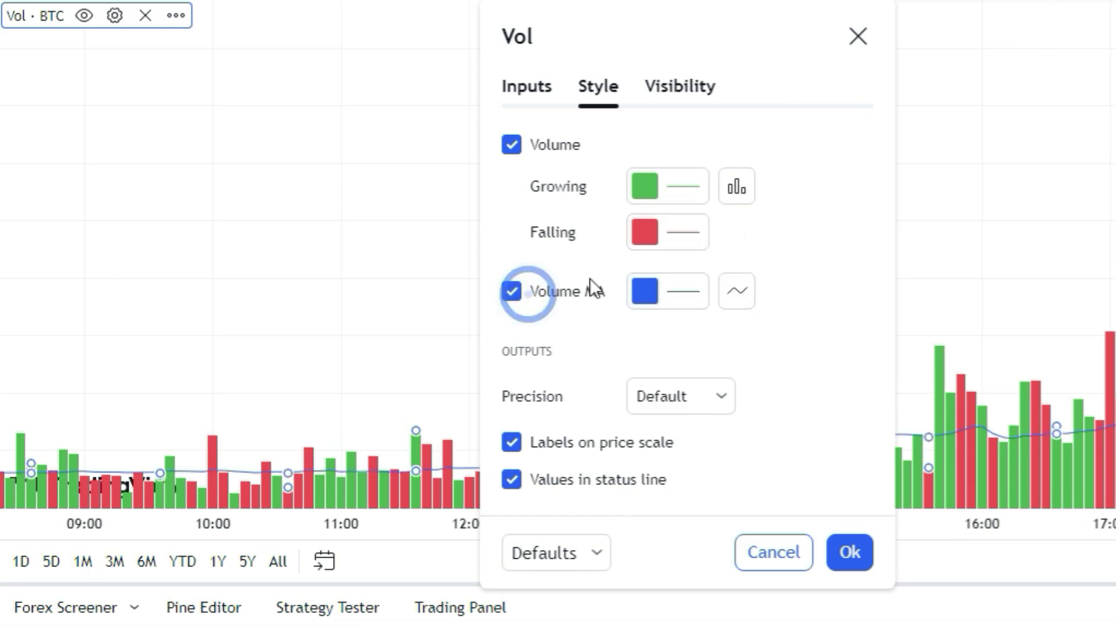
{"action": "left_click", "coordinate": [640, 291]}
{"action": "left_click", "coordinate": [721, 606]}
{"action": "left_click", "coordinate": [839, 177]}
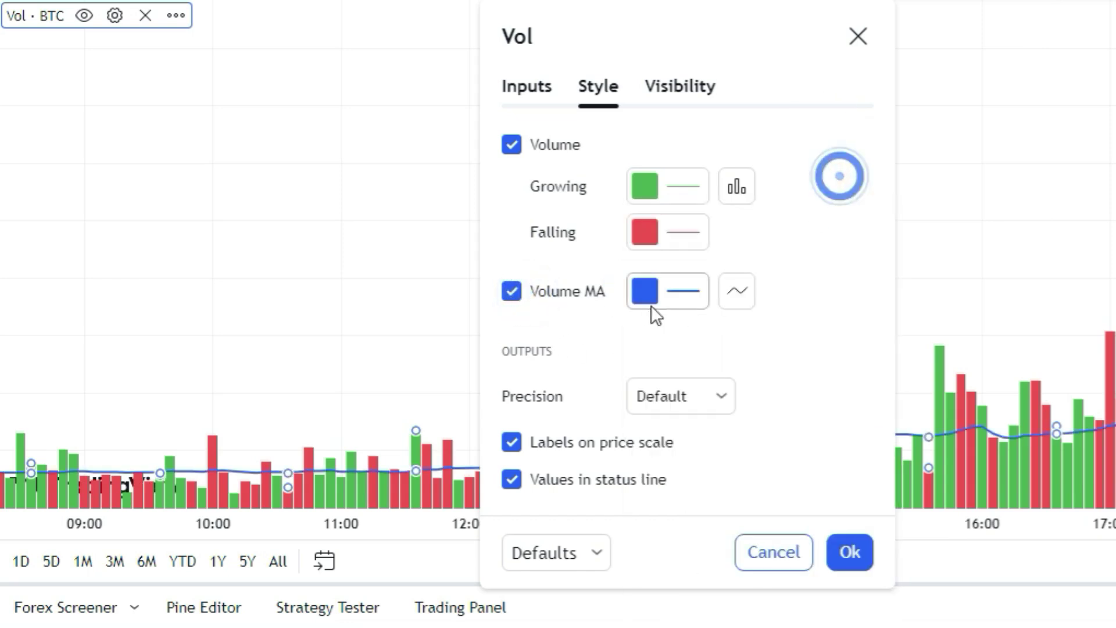
{"action": "left_click", "coordinate": [833, 285]}
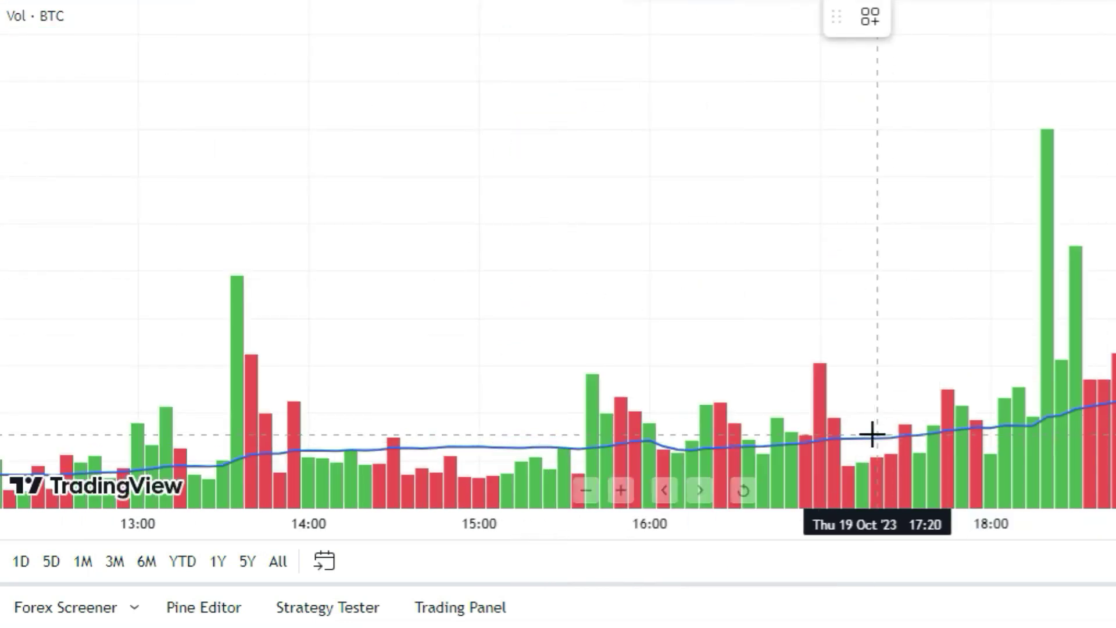
- Add a callout reading "MA LINE" that points to the volume moving average at 17:20 on 19 October
{"action": "left_click", "coordinate": [876, 435]}
{"action": "type", "text": "MA LINE"}
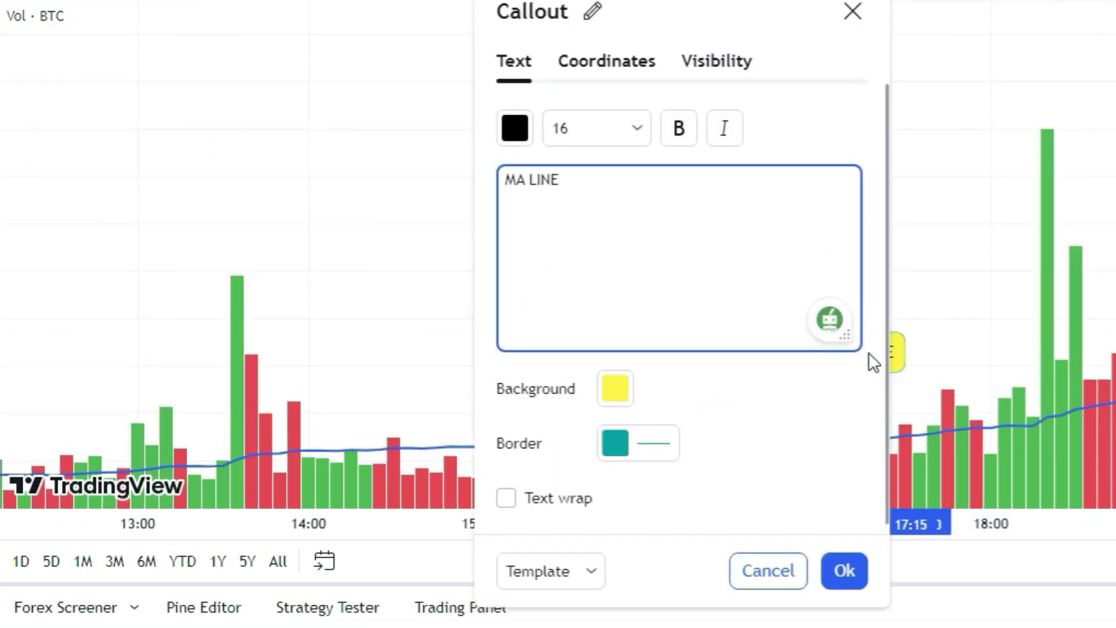
{"action": "left_click", "coordinate": [855, 566]}
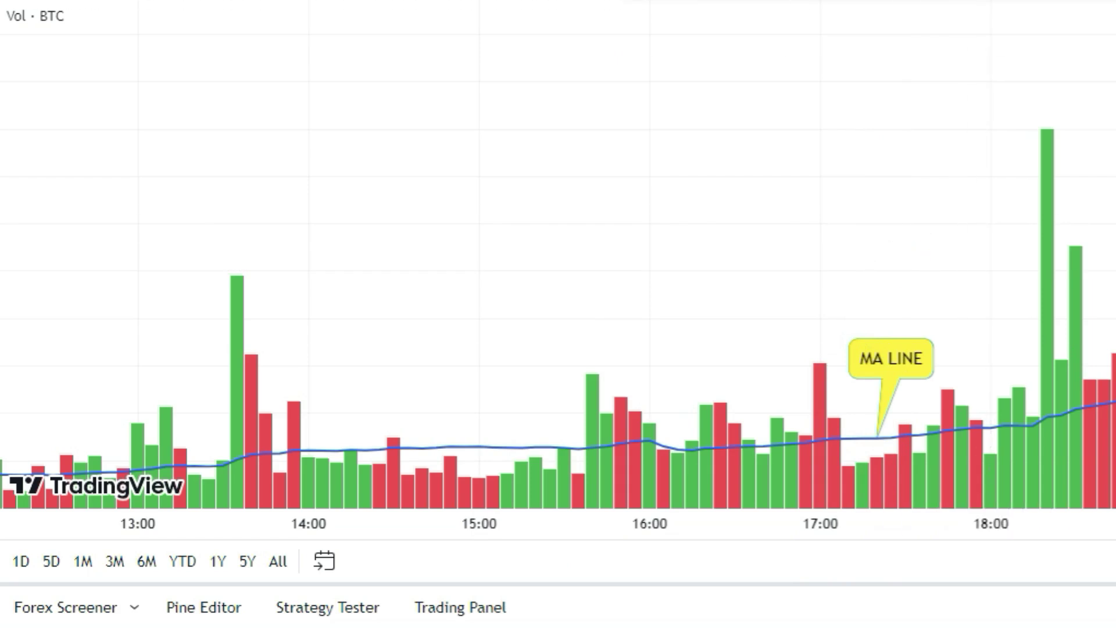
- Add the callout "GREEN BAR > MA / CONFIRMS BULLISH SIGNALS" to the tall 18:20 green bar and move its label clear above the bar
{"action": "left_click_drag", "start_coordinate": [1043, 200], "coordinate": [973, 174]}
{"action": "type", "text": "GREEN BAR"}
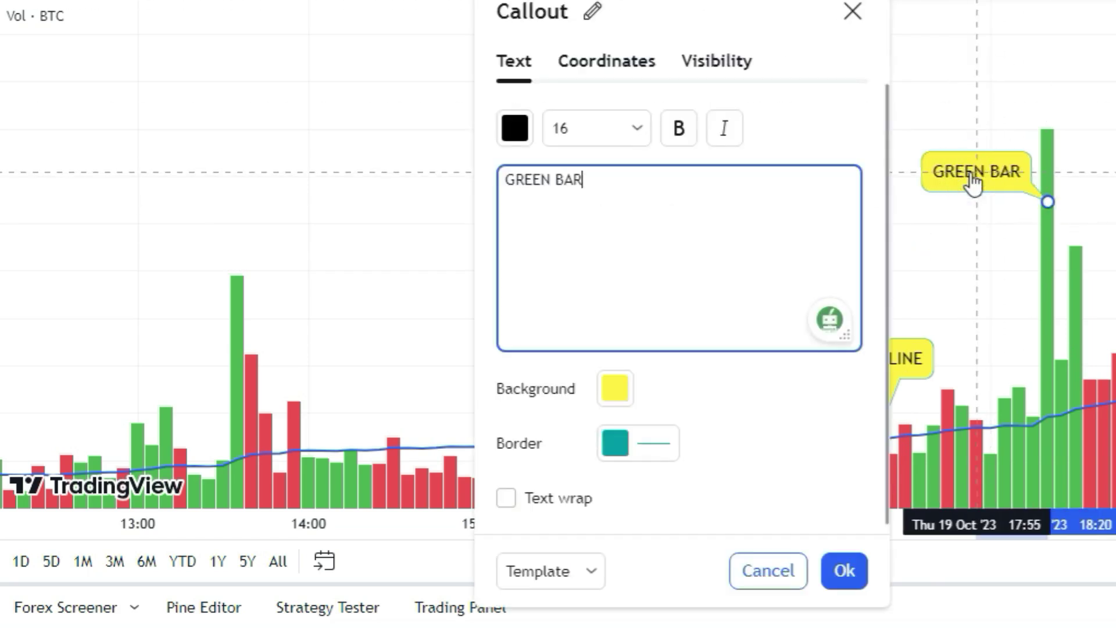
{"action": "type", "text": " > MA"}
{"action": "key", "text": "Return"}
{"action": "type", "text": "CO"}
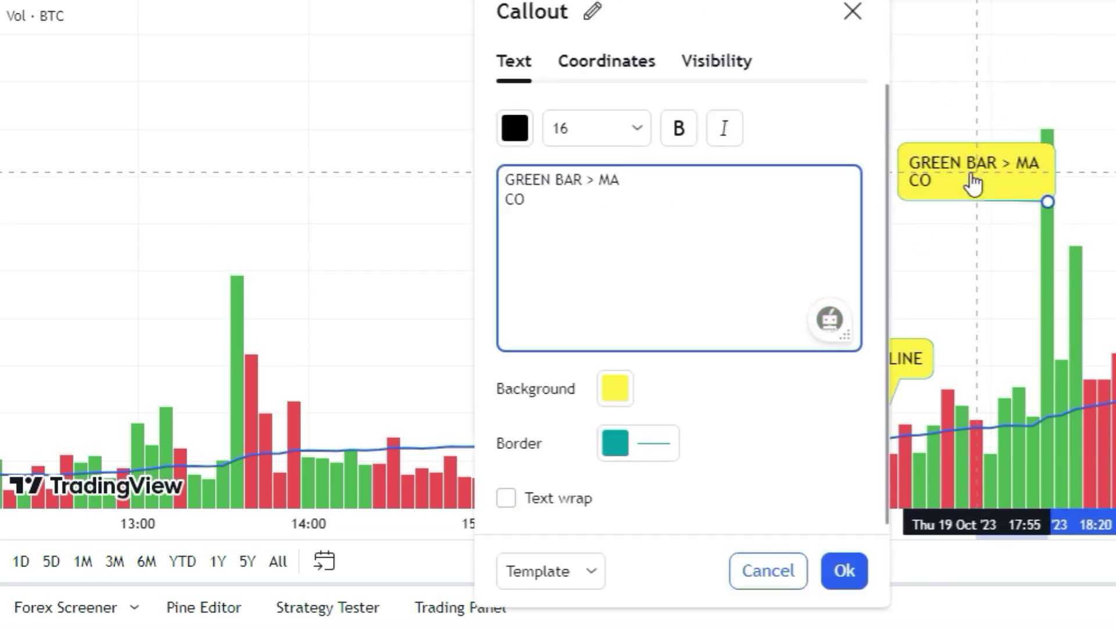
{"action": "type", "text": "NFIRMS BULLISH SIGNALS"}
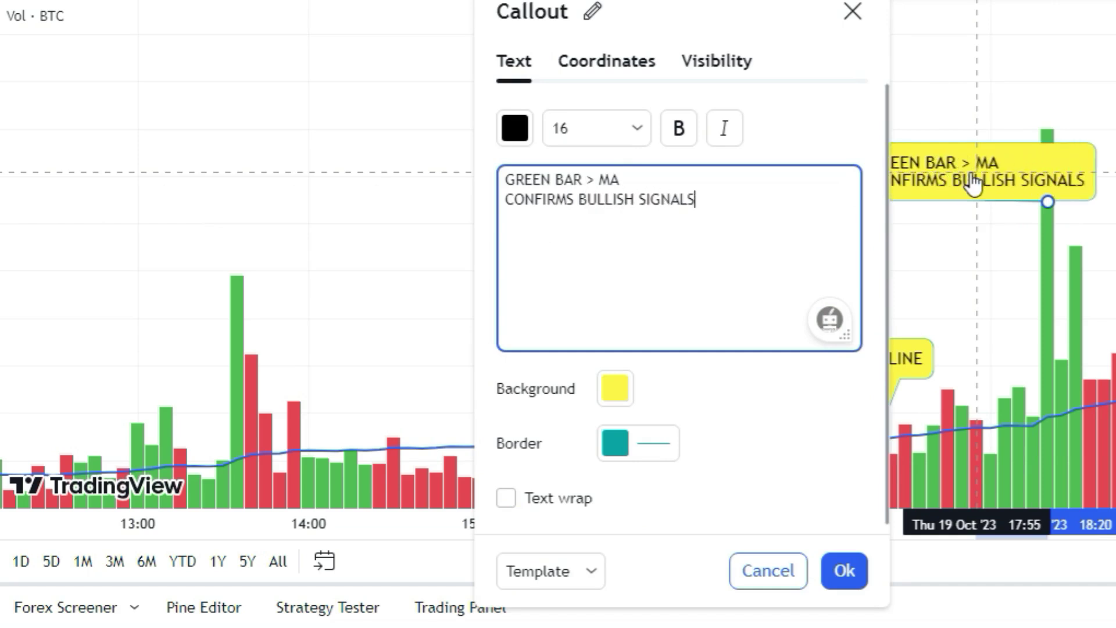
{"action": "left_click", "coordinate": [840, 564]}
{"action": "left_click_drag", "start_coordinate": [1005, 192], "coordinate": [965, 102]}
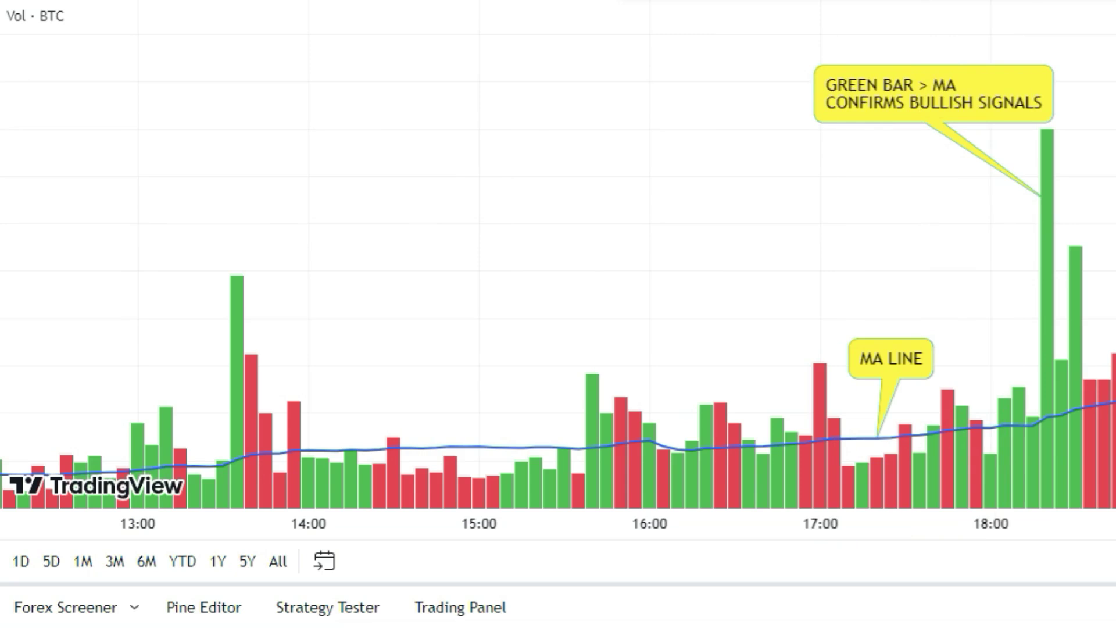
- Add the callout "RED BAR > MA / CONFIRMS BEARISH SIGNALS" to the red bar after the 13:35 green spike and move its label higher
{"action": "left_click_drag", "start_coordinate": [251, 371], "coordinate": [321, 291]}
{"action": "type", "text": "RED BAR >"}
{"action": "type", "text": " MA "}
{"action": "type", "text": "CONFI"}
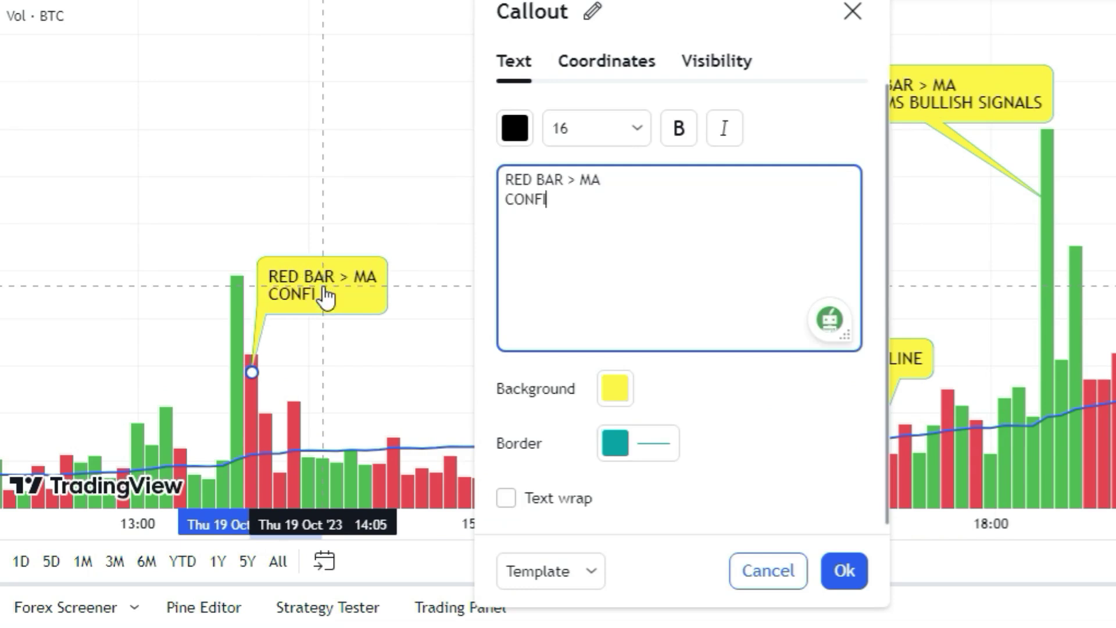
{"action": "type", "text": "RMS BEARISH SIGN"}
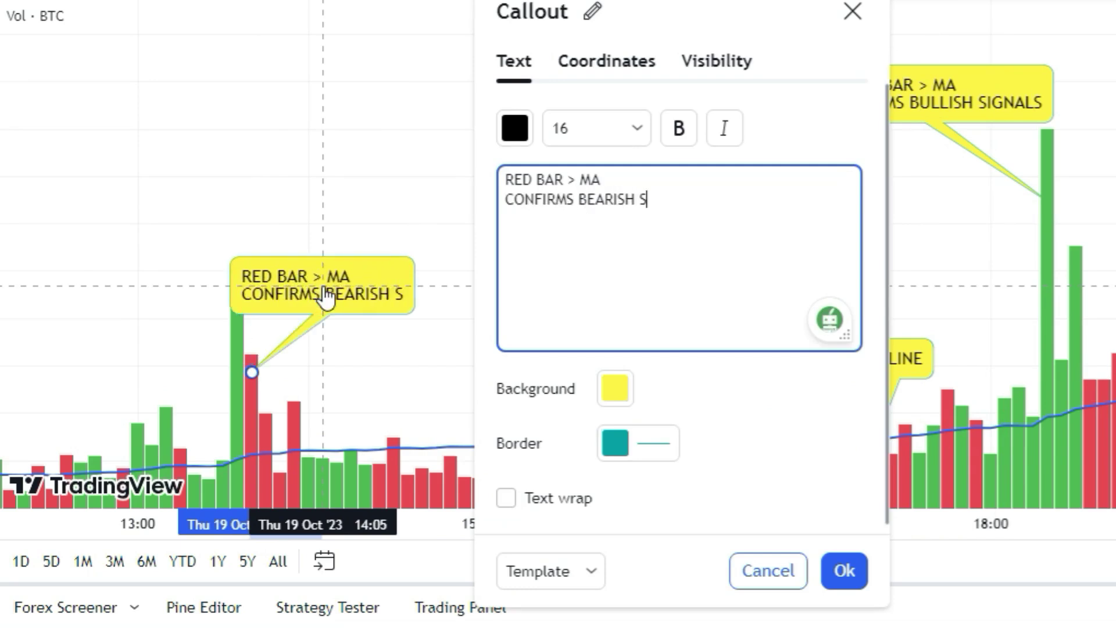
{"action": "type", "text": "ALS"}
{"action": "left_click_drag", "start_coordinate": [323, 286], "coordinate": [352, 231]}
{"action": "left_click", "coordinate": [449, 319]}
{"action": "left_click", "coordinate": [560, 290]}
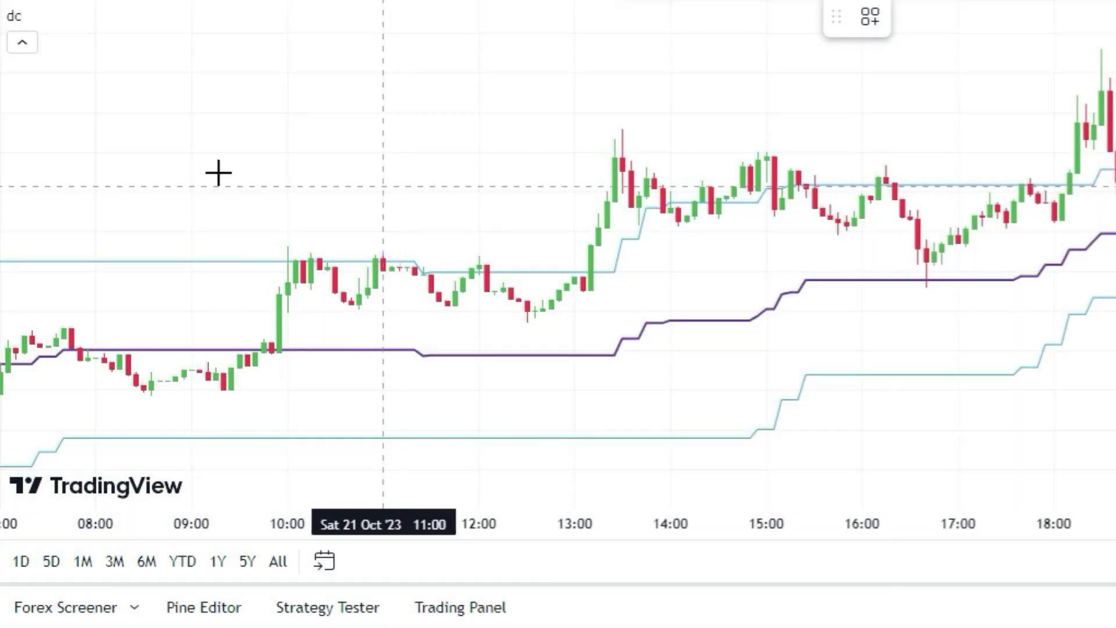
- Add the text label "1- BULLISH BREAKOUT" in the empty area above the early candles and shift it toward the chart's edge
{"action": "left_click", "coordinate": [112, 78]}
{"action": "type", "text": "1-"}
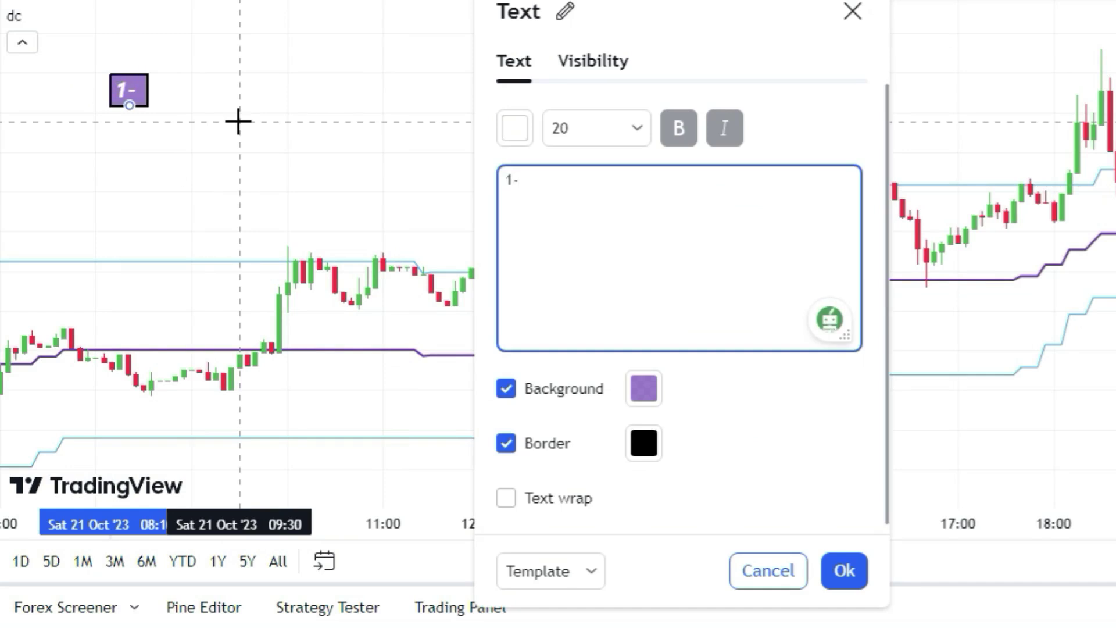
{"action": "type", "text": " BULLISH BREAKOUT"}
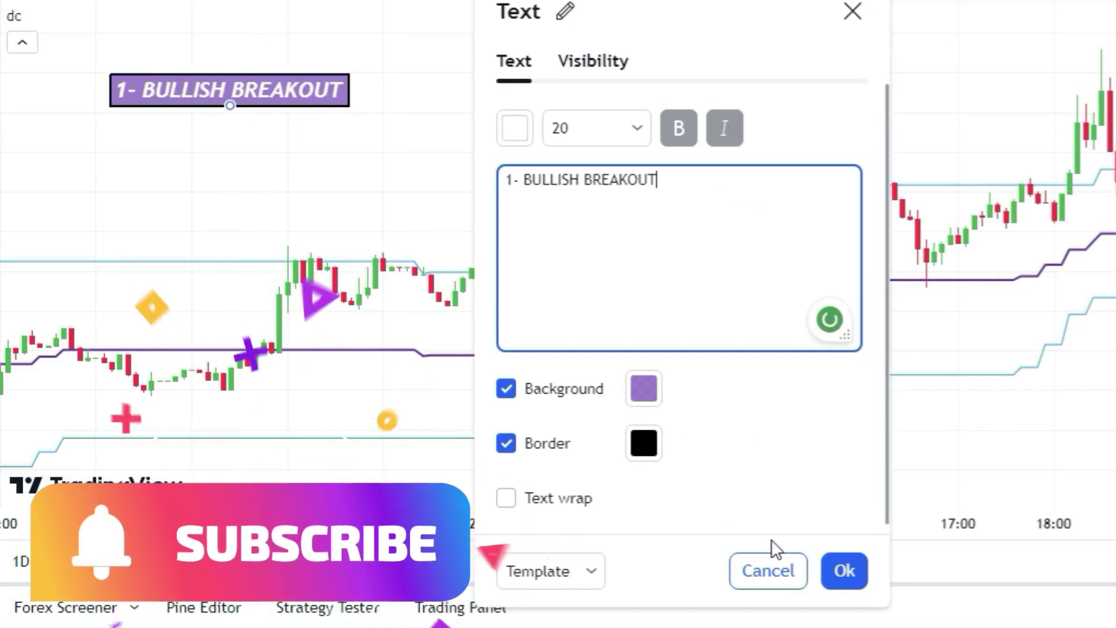
{"action": "left_click", "coordinate": [844, 571]}
{"action": "left_click_drag", "start_coordinate": [269, 92], "coordinate": [205, 86]}
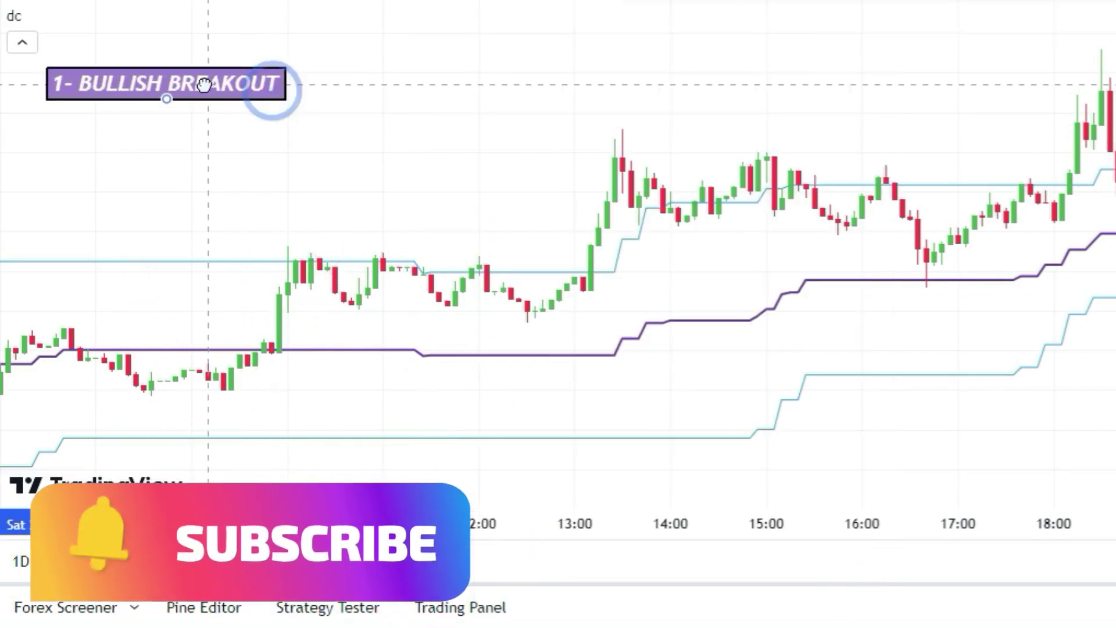
{"action": "left_click", "coordinate": [511, 119]}
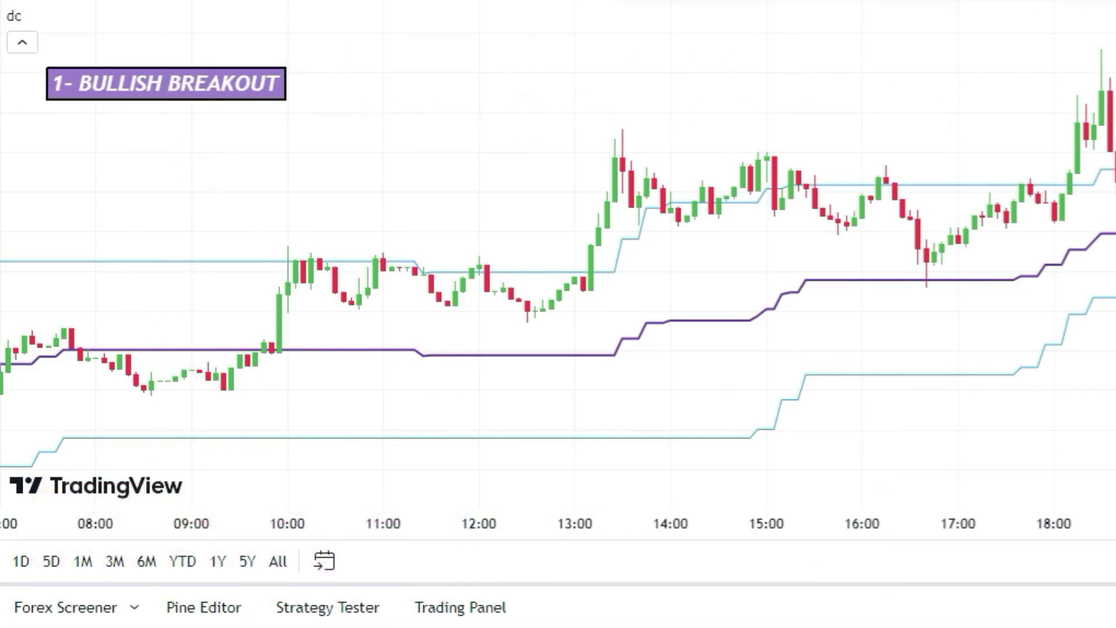
- Draw a rectangle around the green breakout candle at 13:10 on 21 October and place a vertical line through it
{"action": "left_click_drag", "start_coordinate": [567, 243], "coordinate": [607, 298]}
{"action": "left_click", "coordinate": [661, 263]}
{"action": "left_click_drag", "start_coordinate": [588, 243], "coordinate": [615, 263]}
{"action": "left_click", "coordinate": [578, 182]}
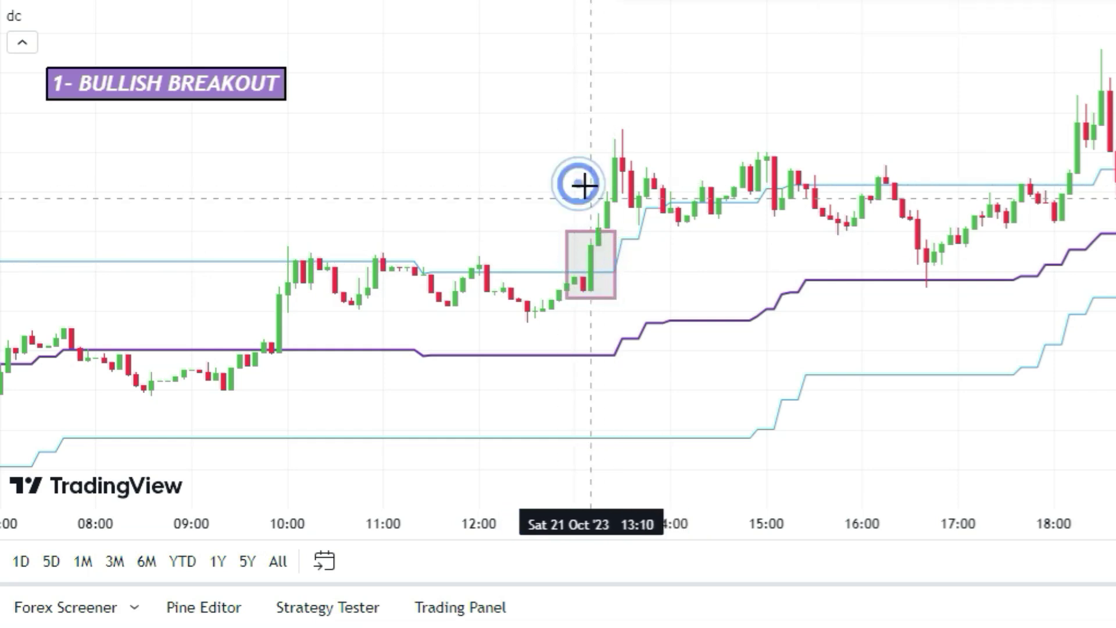
{"action": "left_click", "coordinate": [588, 150]}
{"action": "left_click", "coordinate": [522, 167]}
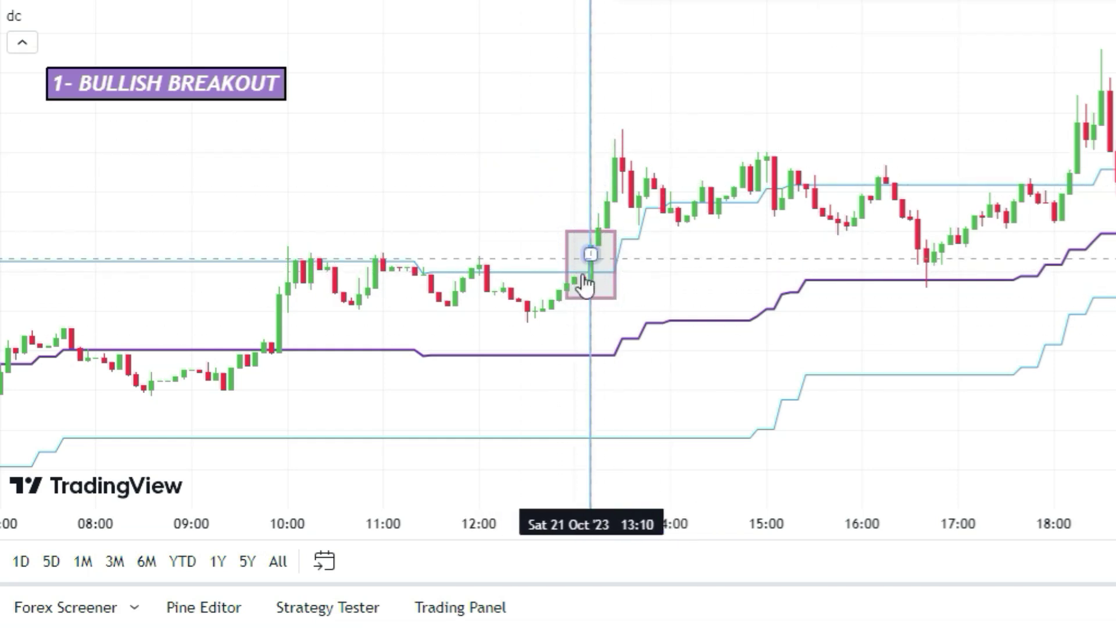
- Add the second line "2- LWTI: GREEN LINE > 50-LEVEL" to the bullish breakout text label
{"action": "double_click", "coordinate": [244, 96]}
{"action": "left_click", "coordinate": [700, 179]}
{"action": "key", "text": "Return"}
{"action": "type", "text": "2- LWTI: GREEN L"}
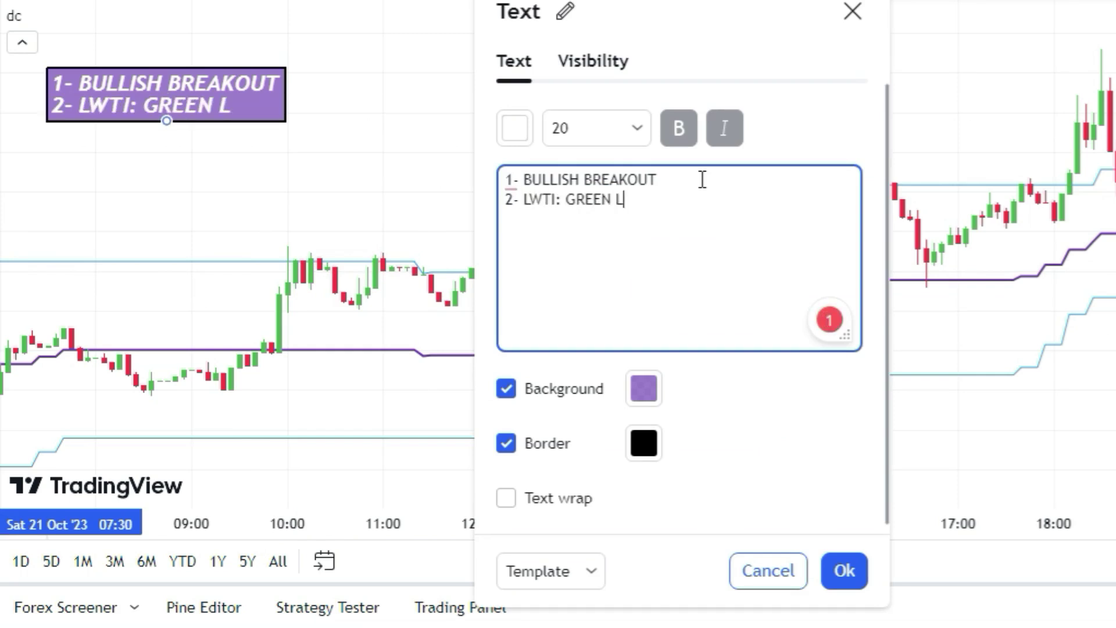
{"action": "type", "text": "INE > 50-LEVEL"}
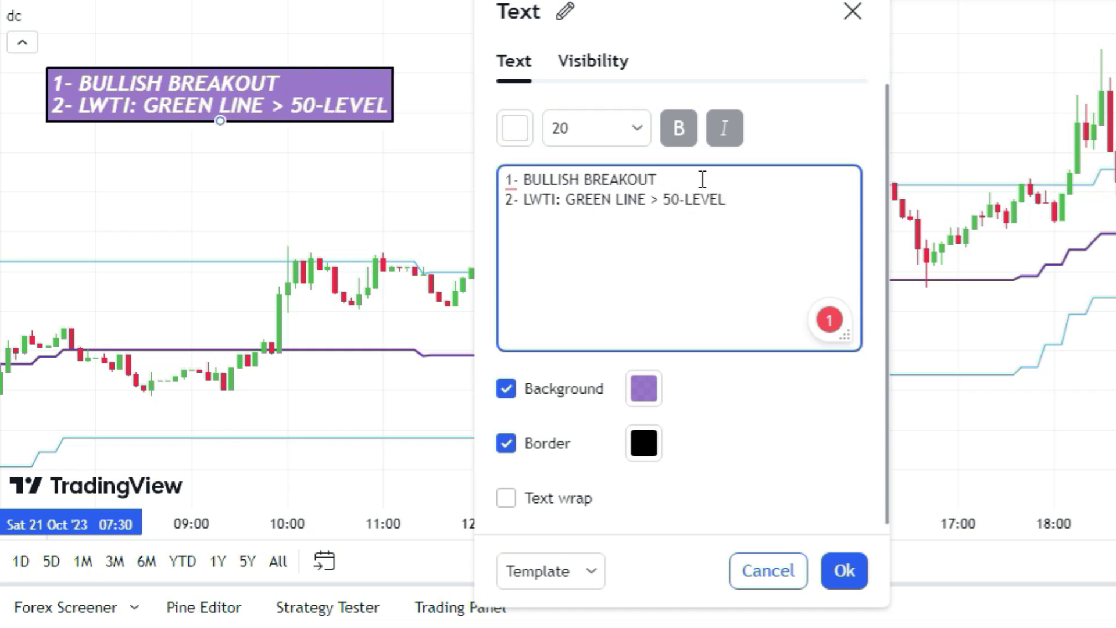
{"action": "left_click", "coordinate": [848, 569]}
- Draw a rectangle around the green LWTI line where the 13:10 vertical line crosses it, using the maximized LWTI pane
{"action": "double_click", "coordinate": [514, 164]}
{"action": "double_click", "coordinate": [612, 456]}
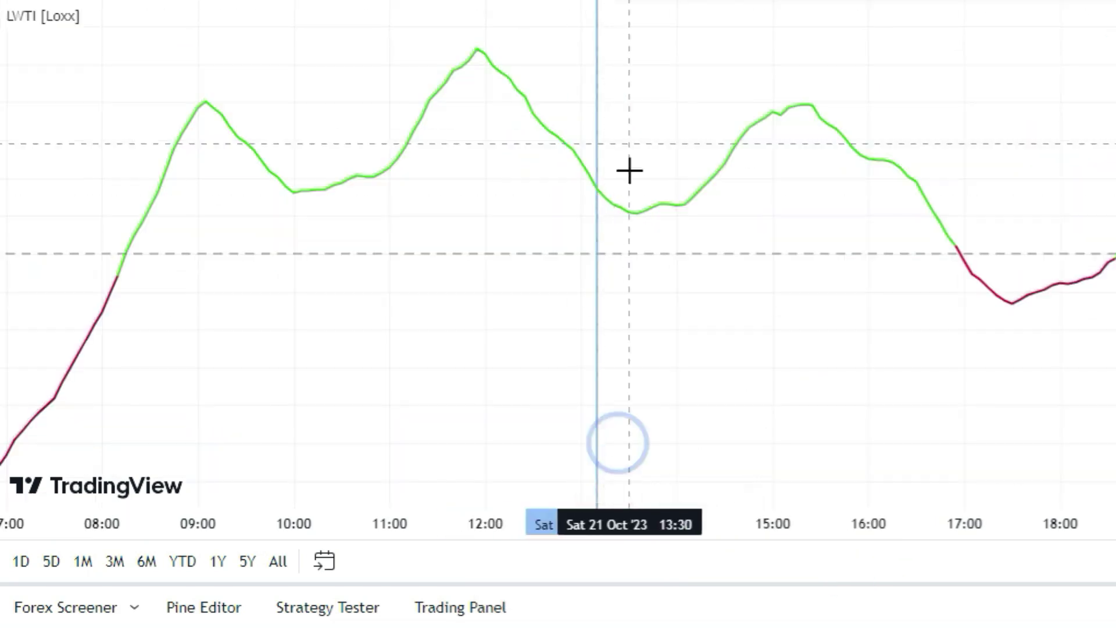
{"action": "left_click", "coordinate": [621, 154]}
{"action": "left_click", "coordinate": [581, 222]}
{"action": "left_click", "coordinate": [685, 125]}
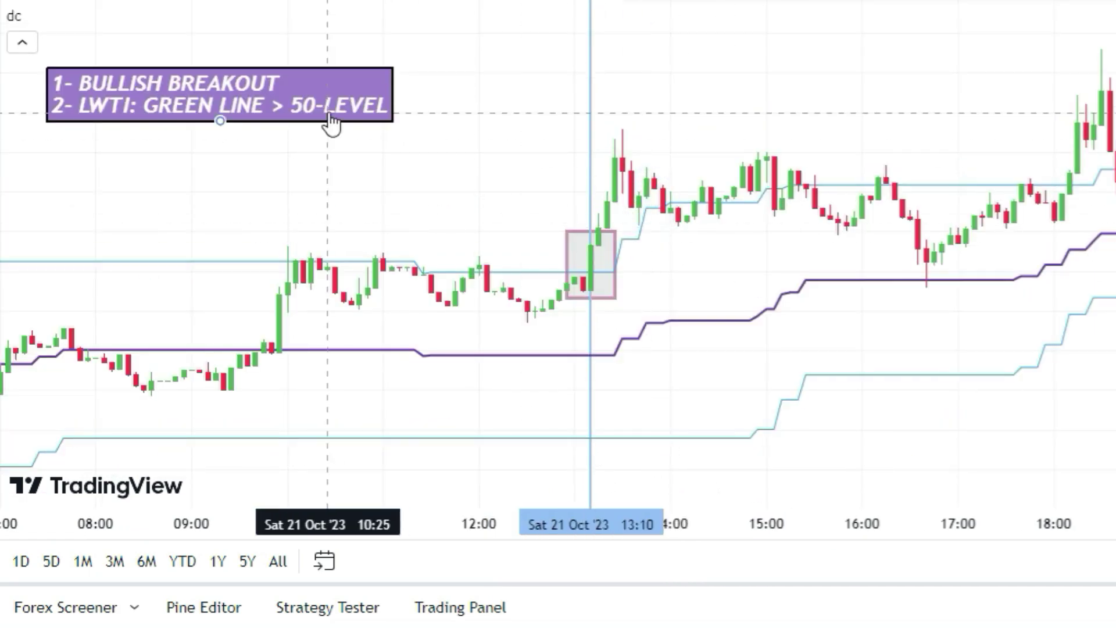
- Add the third line "3- VOLUME CONFIRMATION" to the bullish breakout text label
{"action": "double_click", "coordinate": [332, 122]}
{"action": "left_click", "coordinate": [748, 195]}
{"action": "key", "text": "Return"}
{"action": "type", "text": "3- VOLUME CONFIRMATION"}
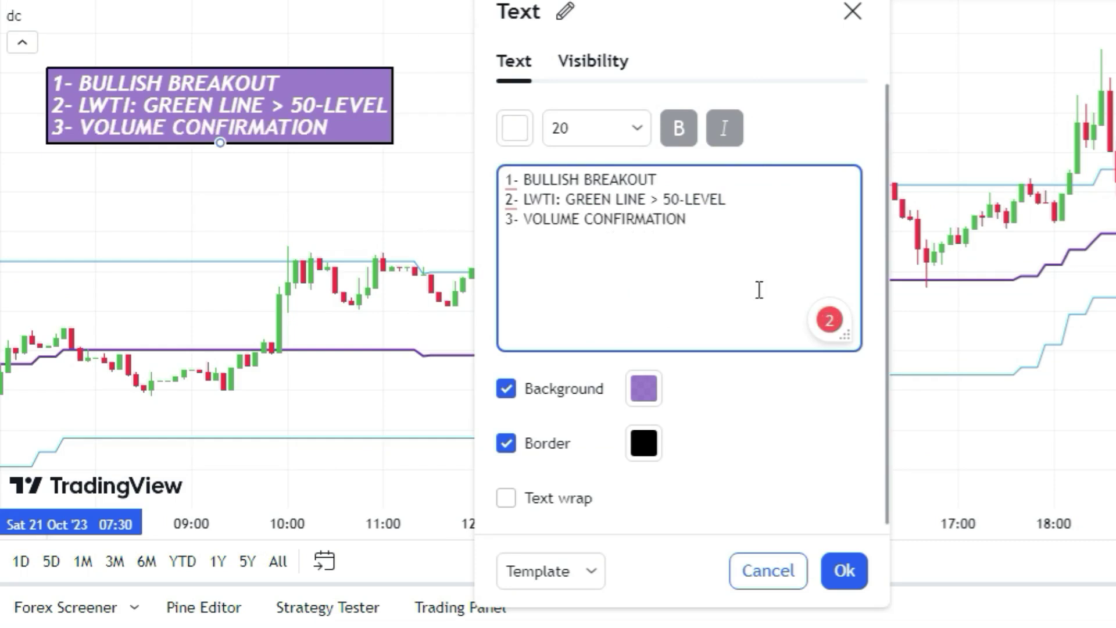
{"action": "left_click", "coordinate": [849, 564]}
{"action": "left_click", "coordinate": [684, 113]}
- Maximize the Volume pane to compare the 13:10 bar with its MA line, and return to the maximized price pane
{"action": "double_click", "coordinate": [536, 210]}
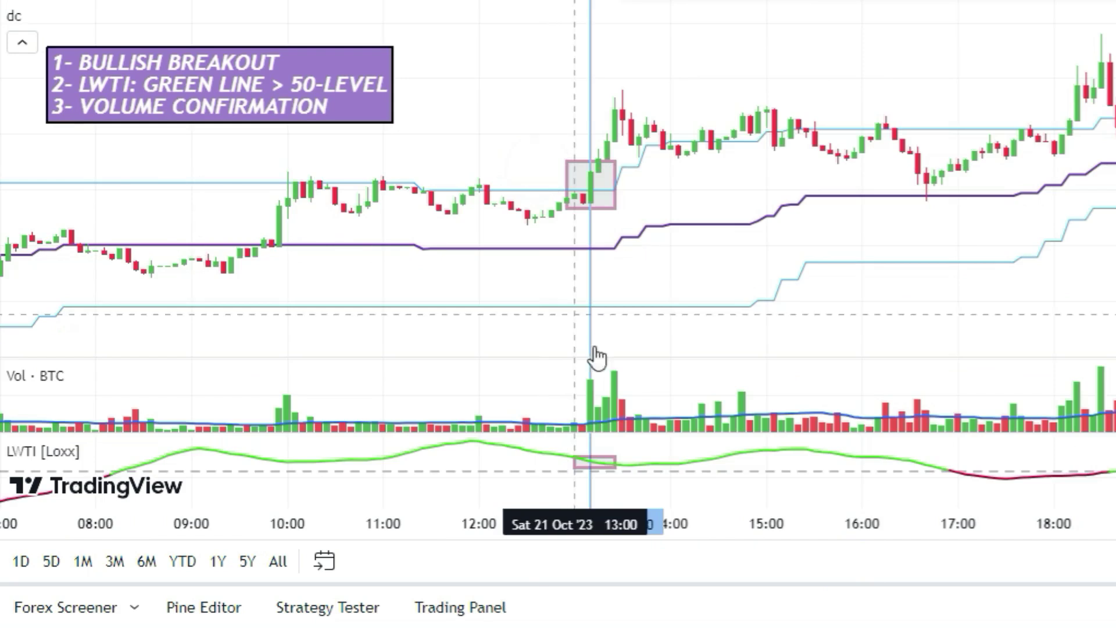
{"action": "double_click", "coordinate": [656, 383]}
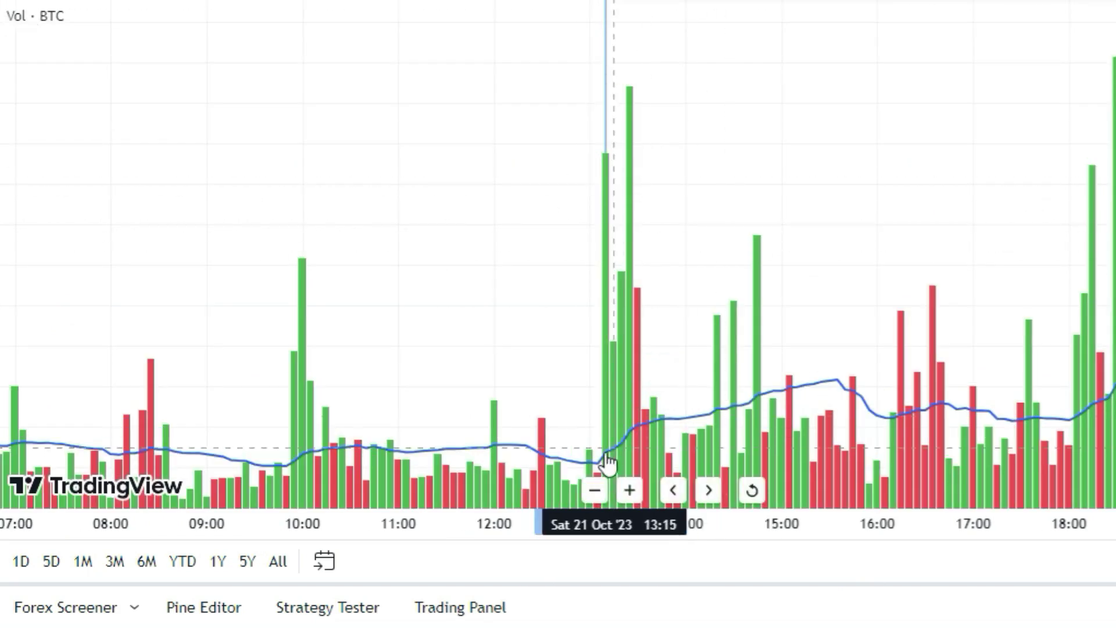
{"action": "double_click", "coordinate": [729, 174]}
{"action": "double_click", "coordinate": [700, 64]}
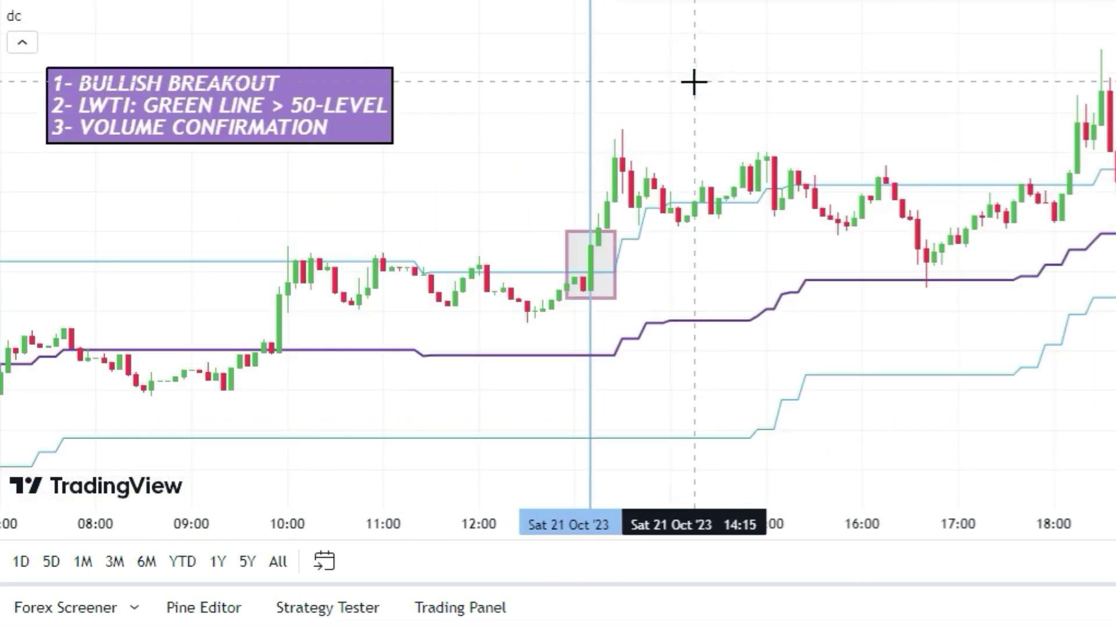
- Place a green thumbs-up icon at 12:45, just above the boxed breakout candle
{"action": "left_click", "coordinate": [551, 195]}
{"action": "left_click", "coordinate": [900, 21]}
{"action": "left_click", "coordinate": [989, 90]}
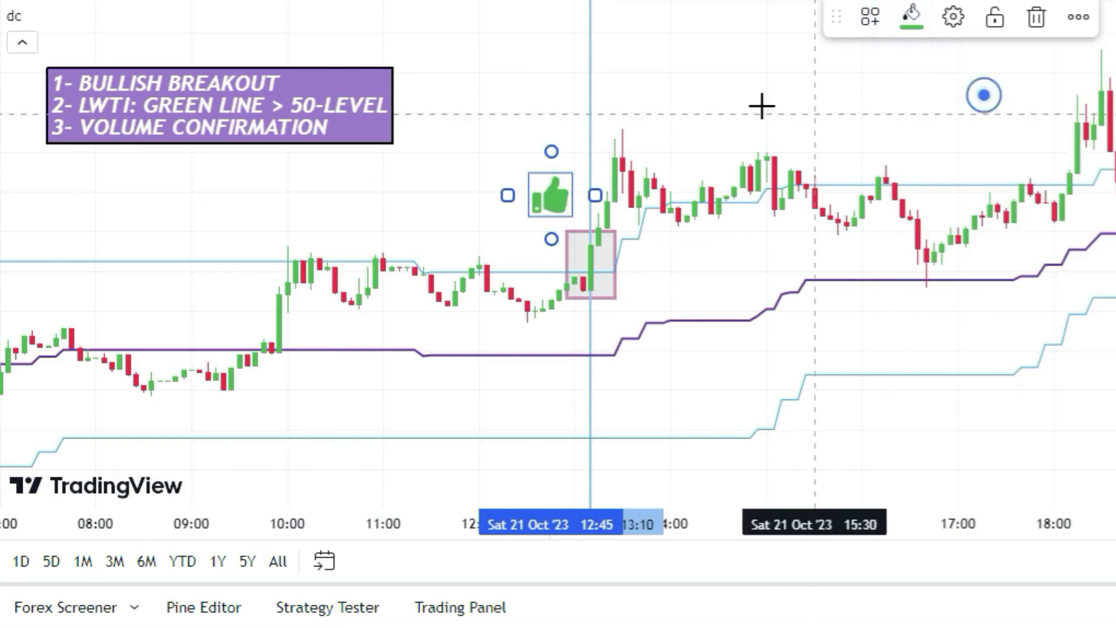
{"action": "left_click", "coordinate": [723, 90]}
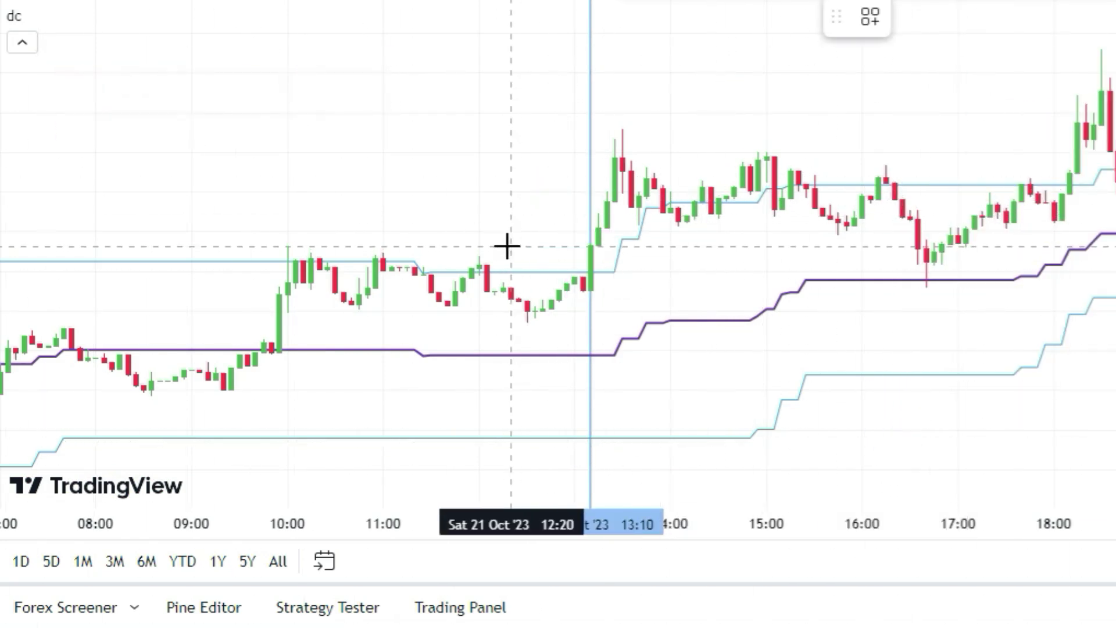
- Draw a near-horizontal trend line from 12:15 to 14:00 at the top of the breakout candle and label it "ENTRY PRICE"
{"action": "left_click_drag", "start_coordinate": [506, 244], "coordinate": [668, 247]}
{"action": "double_click", "coordinate": [643, 246]}
{"action": "left_click", "coordinate": [580, 61]}
{"action": "left_click", "coordinate": [593, 212]}
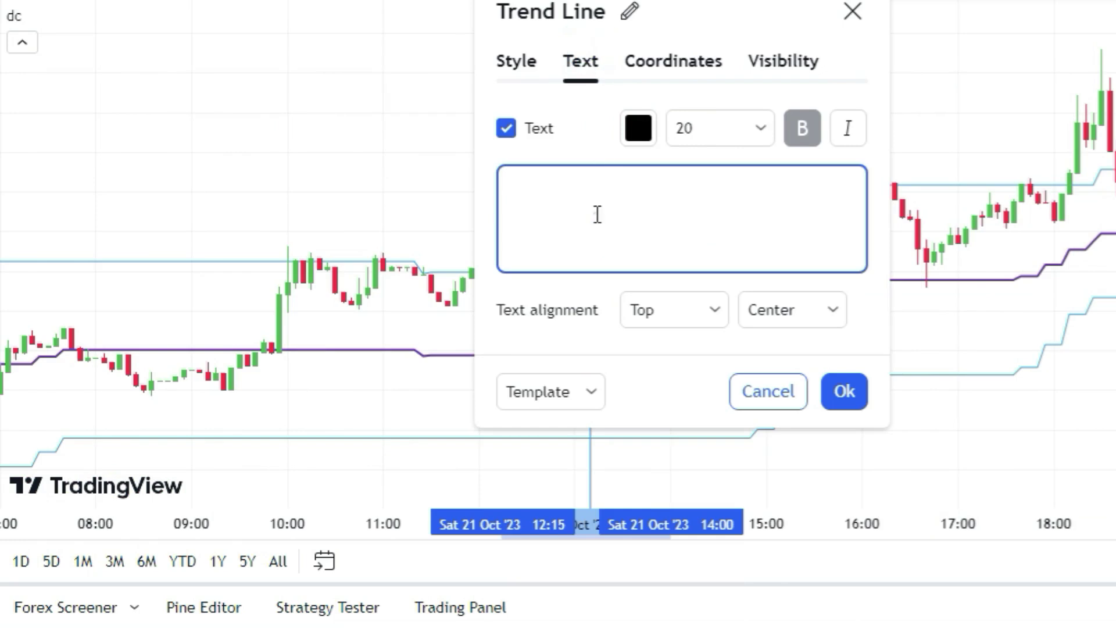
{"action": "type", "text": "ENTRY PRICE"}
{"action": "left_click", "coordinate": [842, 391]}
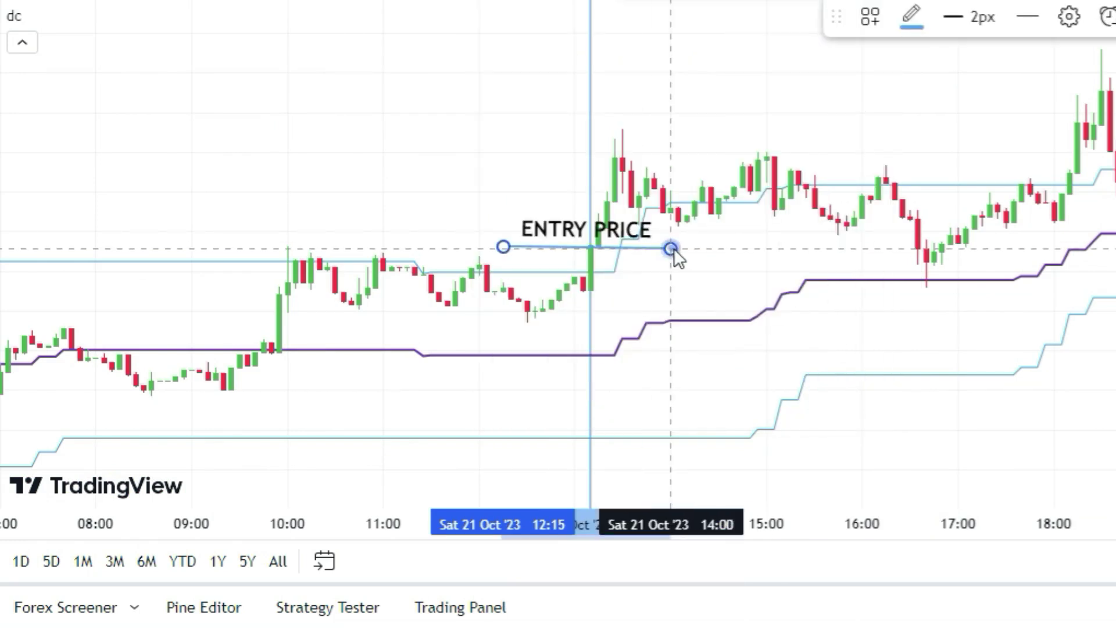
{"action": "left_click", "coordinate": [785, 3]}
- Add a callout reading "STOPLOSS LEVEL : DC MIDDLE LINE" that points at the Donchian middle line just after the breakout candle
{"action": "left_click", "coordinate": [598, 356]}
{"action": "left_click", "coordinate": [645, 408]}
{"action": "type", "text": "STOPLOSS LEVEL : DC MIDDLE LINE"}
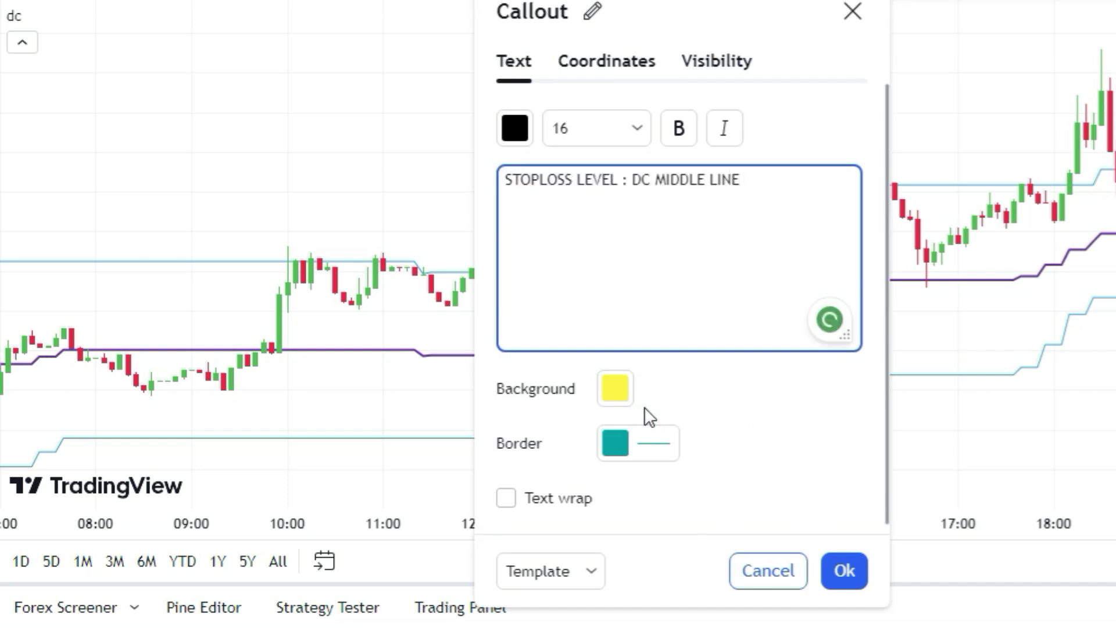
{"action": "left_click", "coordinate": [844, 570]}
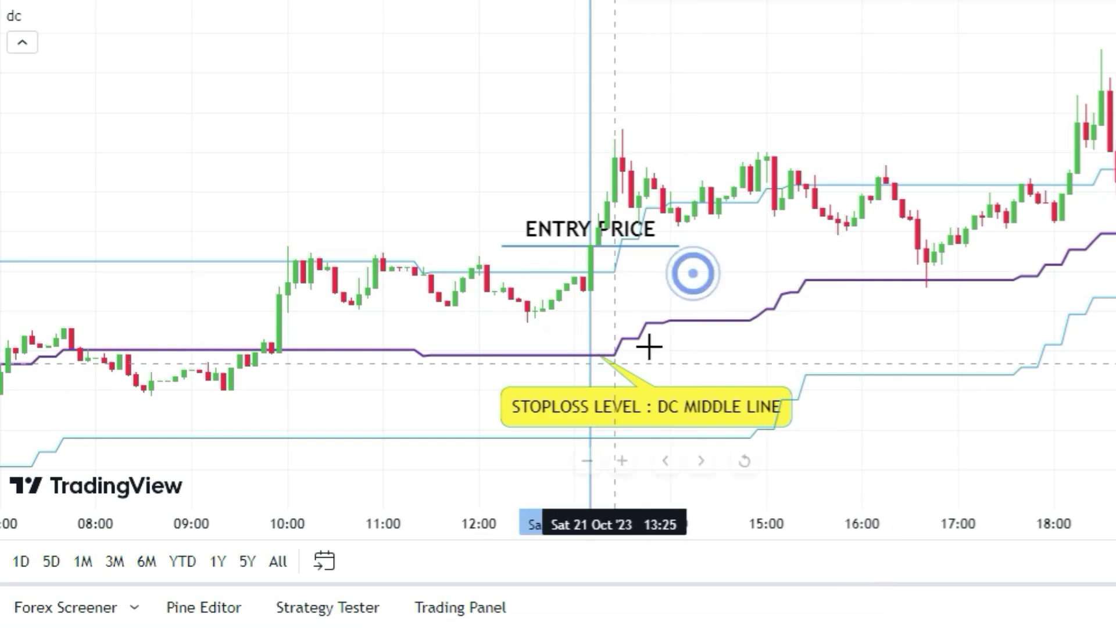
- Place a long position at the entry price from 13:15, with its stop on the Donchian middle line
{"action": "left_click", "coordinate": [596, 245]}
{"action": "left_click_drag", "start_coordinate": [598, 315], "coordinate": [599, 355]}
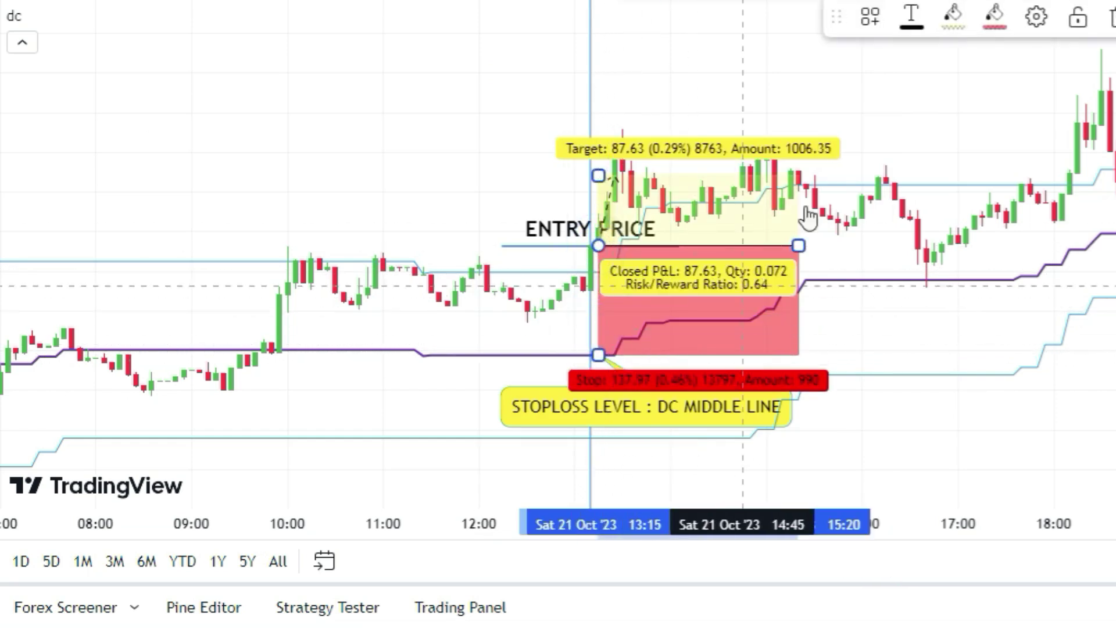
{"action": "left_click", "coordinate": [890, 107]}
- Add a text label reading "TP: 1.5X SL" above the candles around 11:35
{"action": "left_click", "coordinate": [405, 102]}
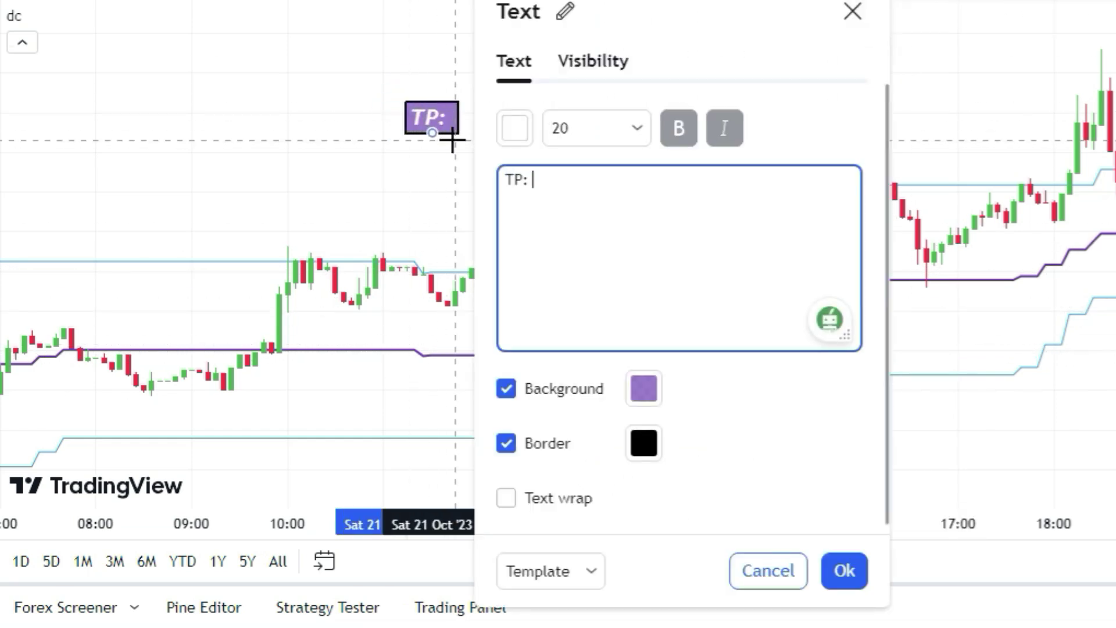
{"action": "left_click", "coordinate": [845, 570]}
{"action": "left_click_drag", "start_coordinate": [434, 125], "coordinate": [441, 166]}
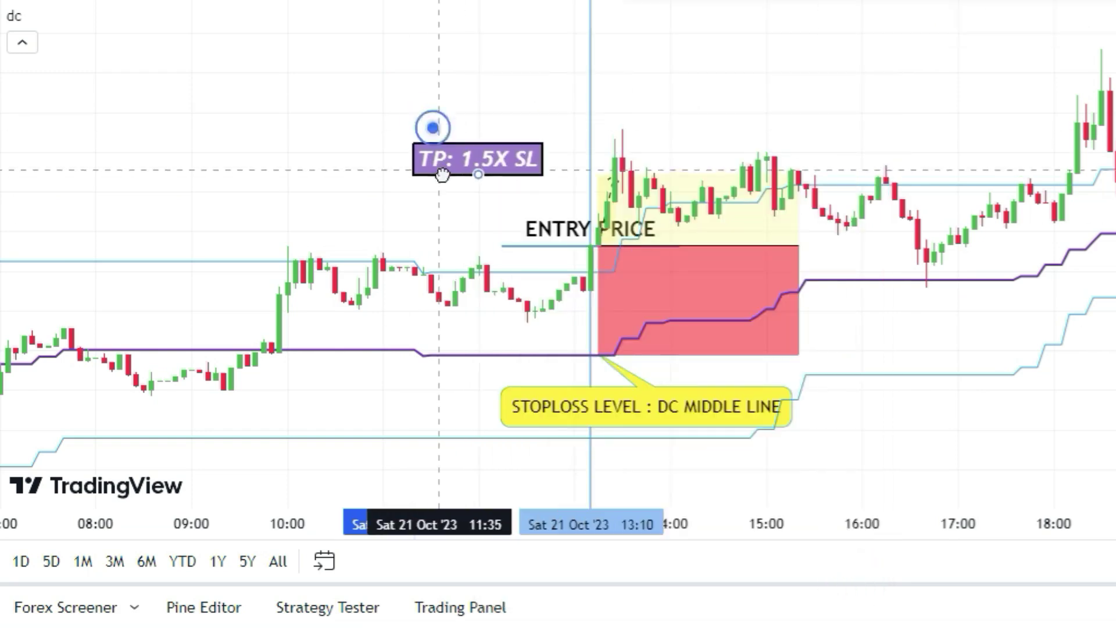
- Raise the long position's target to a 1.5 risk/reward ratio, extend it to about 18:30, and move the take-profit label above it
{"action": "left_click_drag", "start_coordinate": [599, 176], "coordinate": [600, 80]}
{"action": "left_click_drag", "start_coordinate": [866, 127], "coordinate": [739, 126]}
{"action": "left_click_drag", "start_coordinate": [673, 353], "coordinate": [977, 346]}
{"action": "left_click_drag", "start_coordinate": [369, 304], "coordinate": [752, 227]}
{"action": "left_click", "coordinate": [894, 209]}
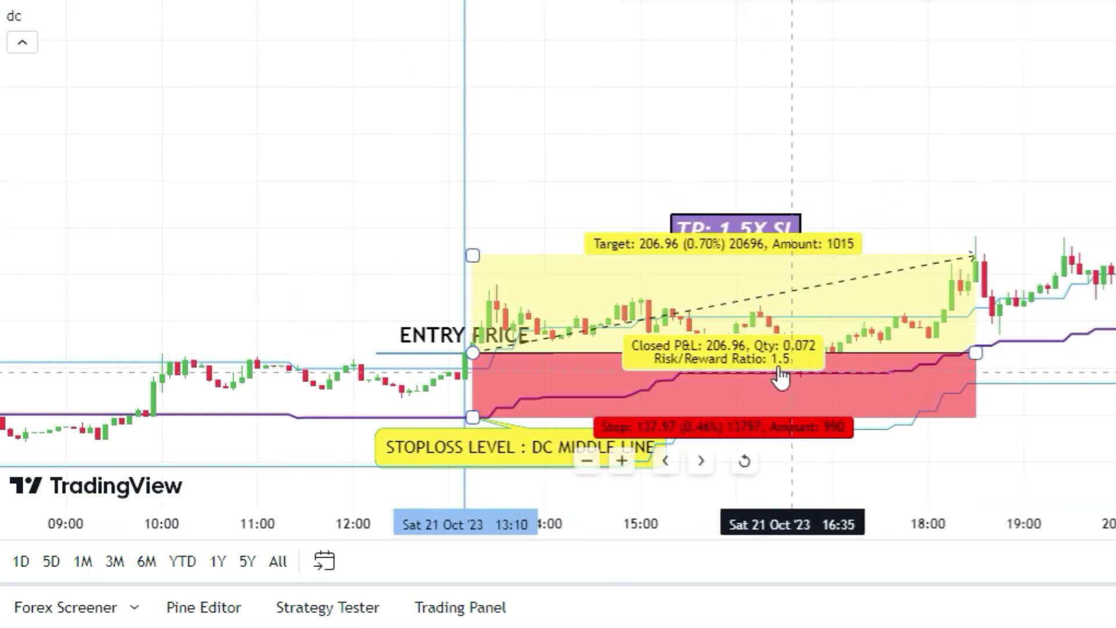
- Add a text label reading "1- BEARISH BREAKOUT" below the lower Donchian line at about 15:15 on 11 October
{"action": "left_click_drag", "start_coordinate": [1113, 395], "coordinate": [1113, 279]}
{"action": "left_click_drag", "start_coordinate": [1104, 371], "coordinate": [1099, 231]}
{"action": "left_click_drag", "start_coordinate": [746, 61], "coordinate": [732, 85]}
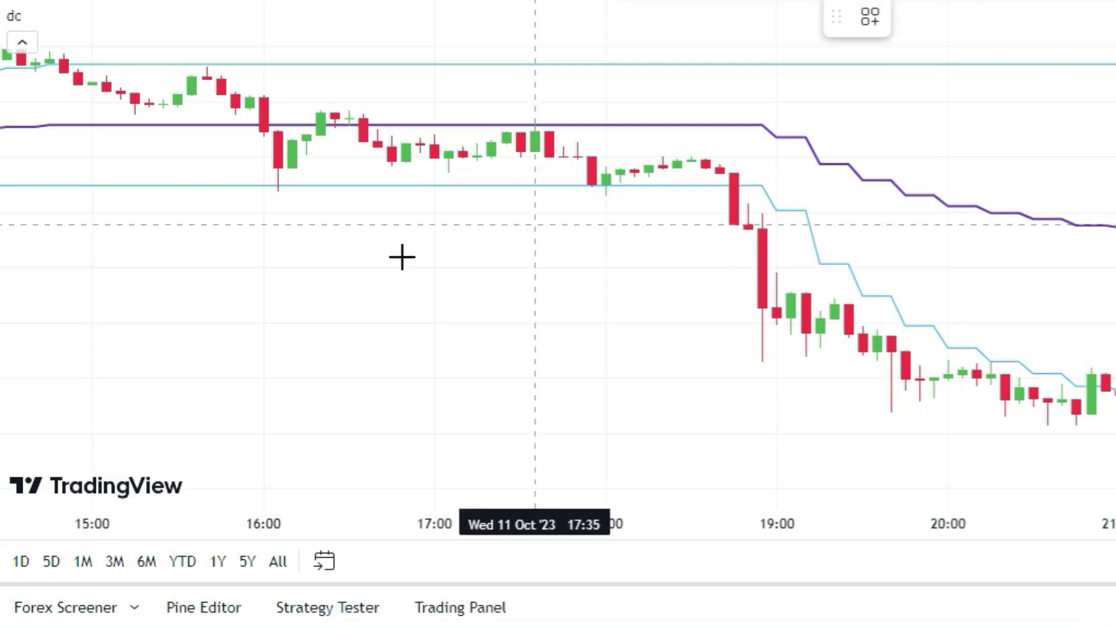
{"action": "left_click", "coordinate": [141, 238]}
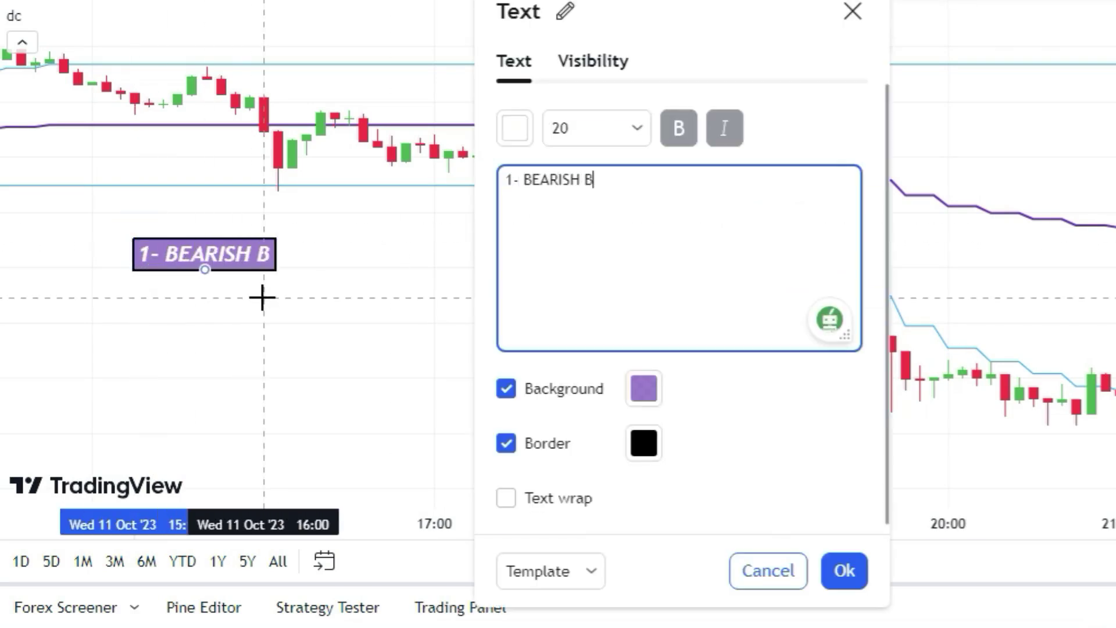
{"action": "left_click", "coordinate": [843, 568]}
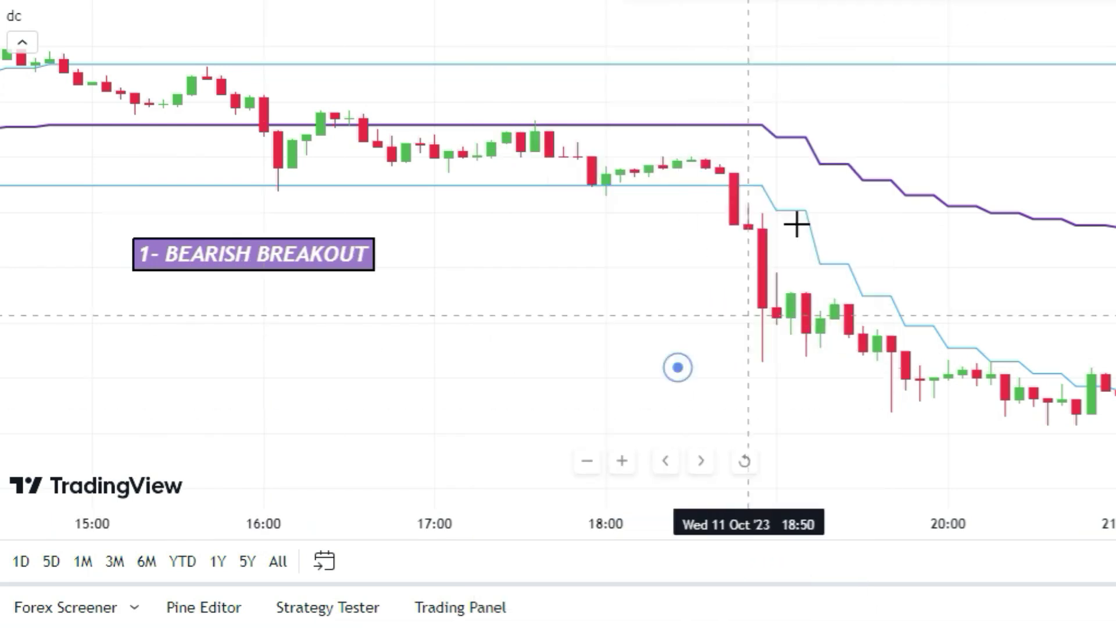
- Box the bearish breakout candle with a rectangle from 18:35 to 18:55 and place a vertical line at 18:45
{"action": "left_click", "coordinate": [708, 234]}
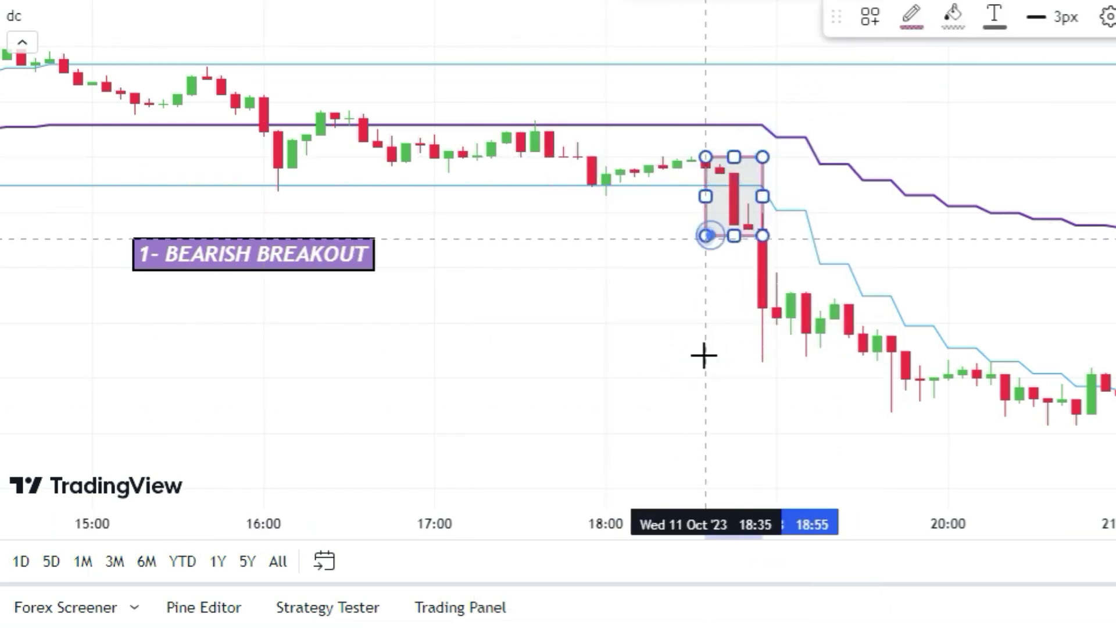
{"action": "left_click", "coordinate": [706, 381]}
{"action": "left_click", "coordinate": [735, 135]}
{"action": "left_click", "coordinate": [799, 91]}
- Add the second line "2- LWTI: RED LINE < 50-LEVEL" to the bearish breakout text label
{"action": "double_click", "coordinate": [366, 265]}
{"action": "left_click", "coordinate": [707, 195]}
{"action": "key", "text": "Return"}
{"action": "type", "text": "2- LWTI: RED LINE < 50-LEVEL"}
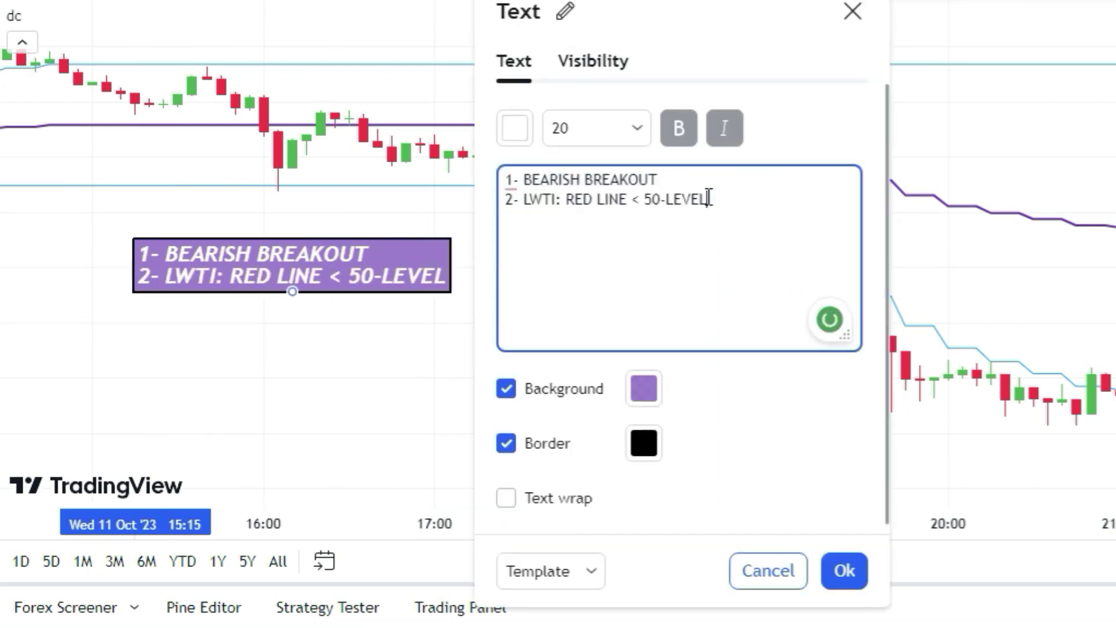
{"action": "left_click", "coordinate": [863, 571]}
- Maximize the LWTI pane to check the line at 18:45, circle it there, and return to all panes
{"action": "double_click", "coordinate": [676, 301]}
{"action": "double_click", "coordinate": [783, 451]}
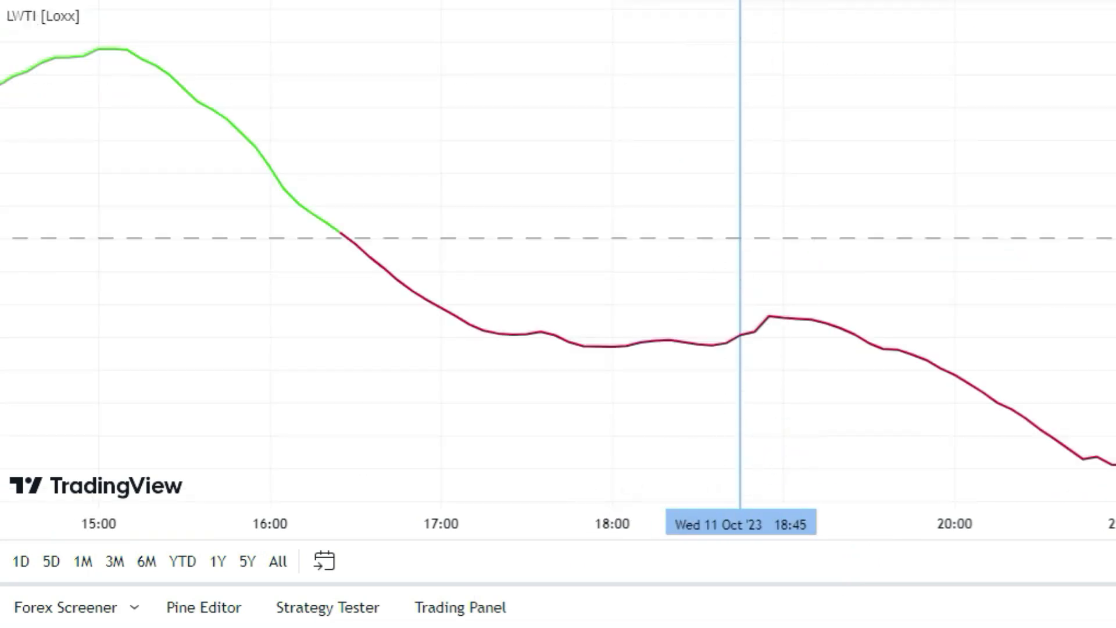
{"action": "double_click", "coordinate": [712, 247]}
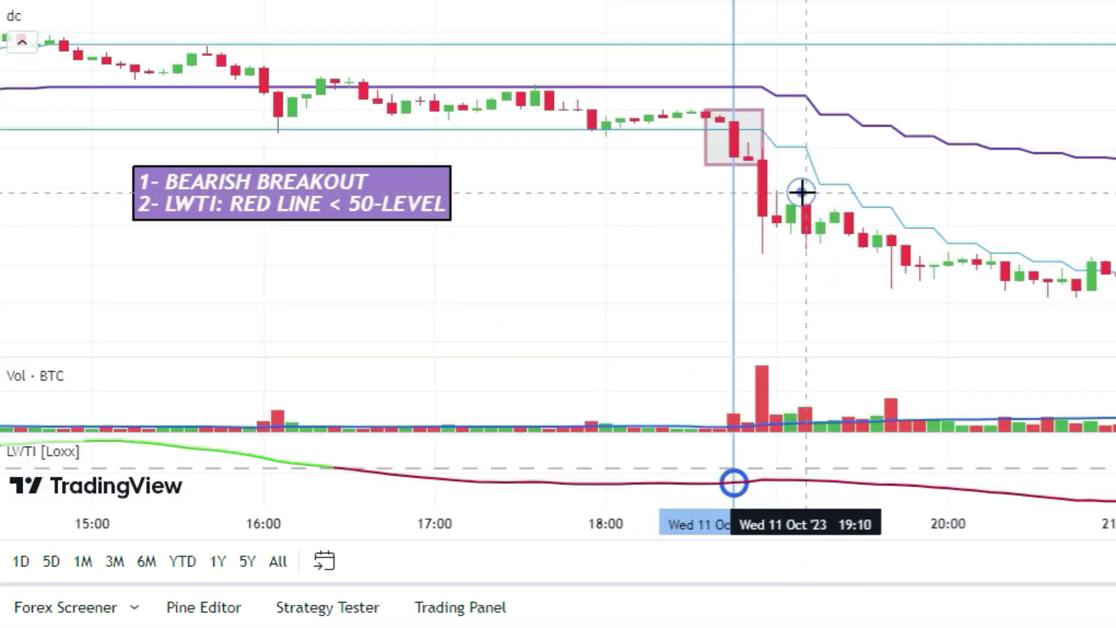
- Add the third line "3- VOLUME CONFIRMATION" to the bearish breakout text label
{"action": "double_click", "coordinate": [407, 200]}
{"action": "left_click", "coordinate": [715, 199]}
{"action": "type", "text": "3- VOLUME CONFIRMATION"}
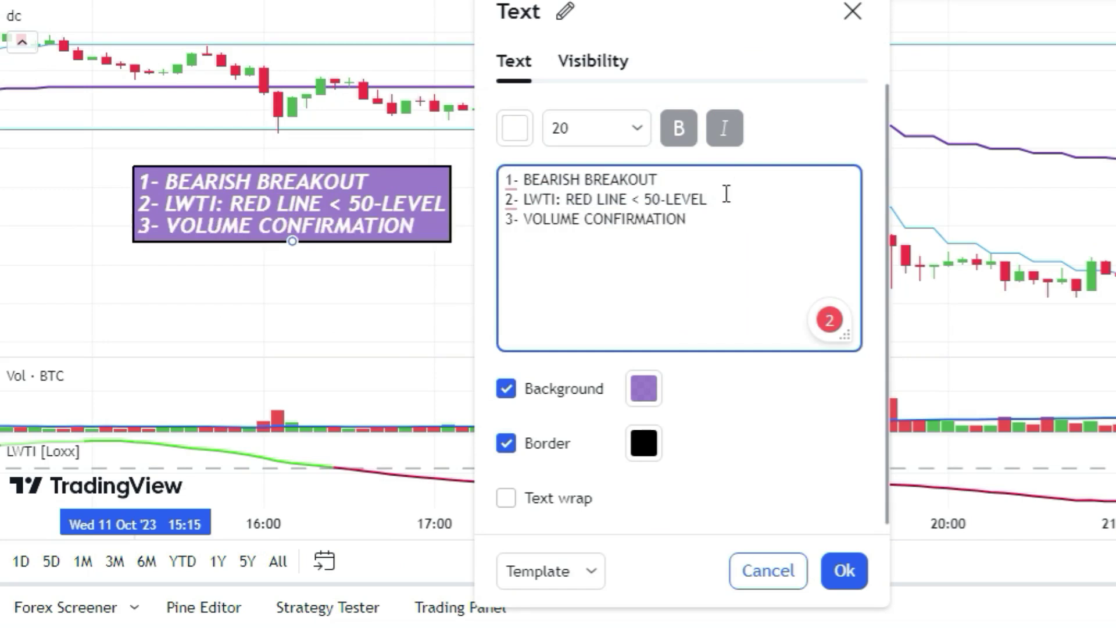
{"action": "left_click", "coordinate": [844, 571]}
- Draw a blue arrow in the maximized Volume pane pointing at the 18:45 bar, and return to all panes
{"action": "double_click", "coordinate": [721, 375]}
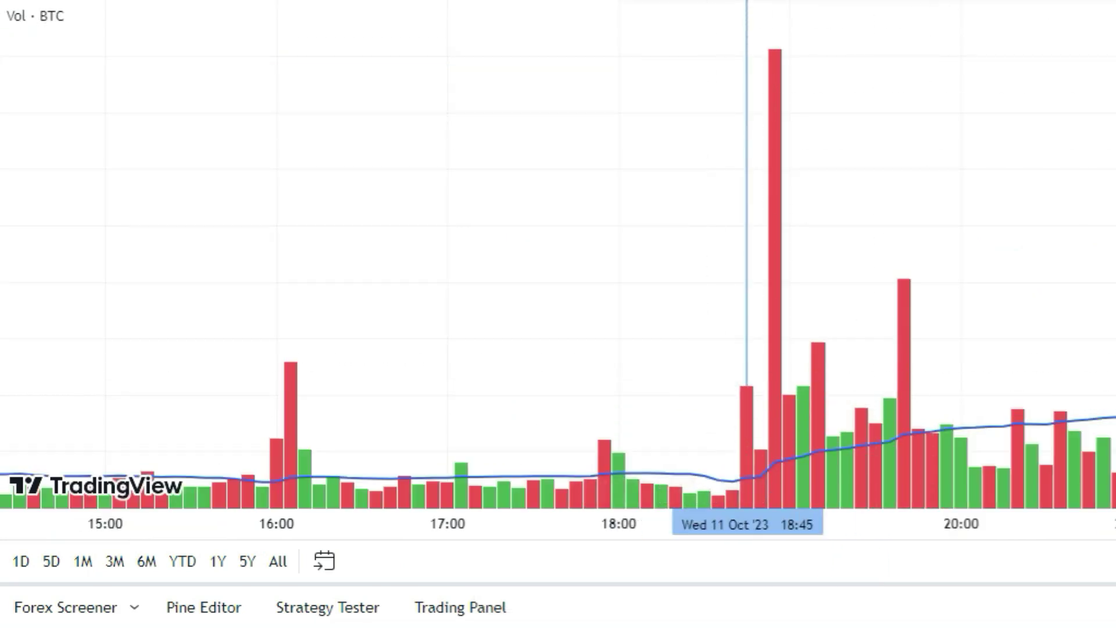
{"action": "left_click", "coordinate": [683, 376]}
{"action": "left_click", "coordinate": [744, 414]}
{"action": "left_click", "coordinate": [733, 342]}
{"action": "left_click_drag", "start_coordinate": [732, 414], "coordinate": [720, 399]}
{"action": "left_click", "coordinate": [731, 343]}
{"action": "double_click", "coordinate": [699, 269]}
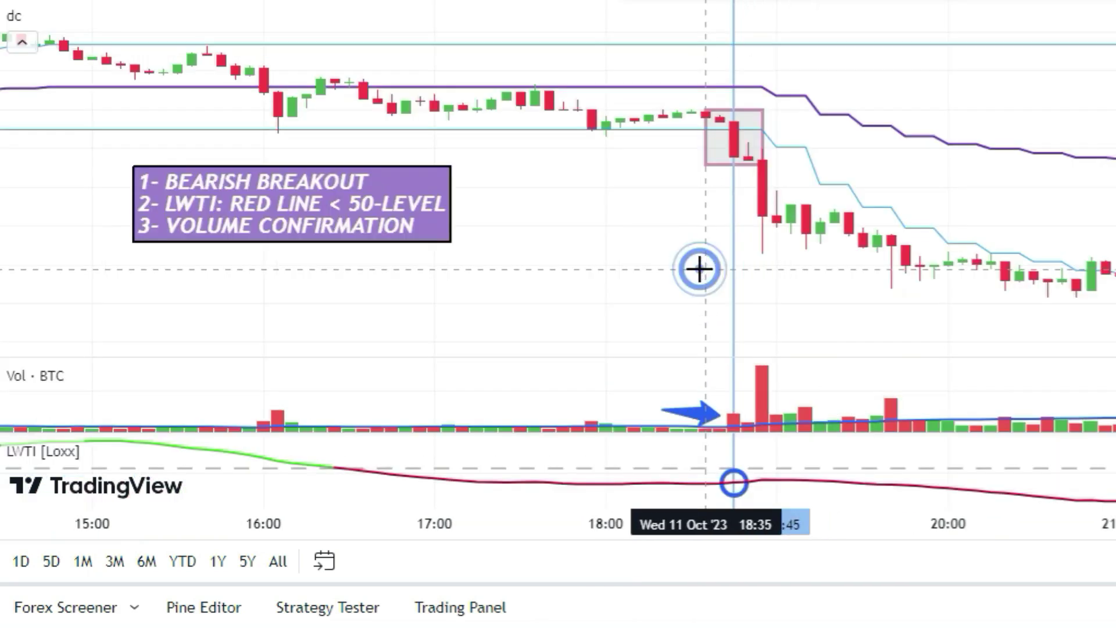
- Draw a horizontal trend line from 18:05 to 19:30 at the bearish breakout candle's close and label it "ENTRY PRICE"
{"action": "left_click", "coordinate": [697, 188]}
{"action": "left_click", "coordinate": [654, 231]}
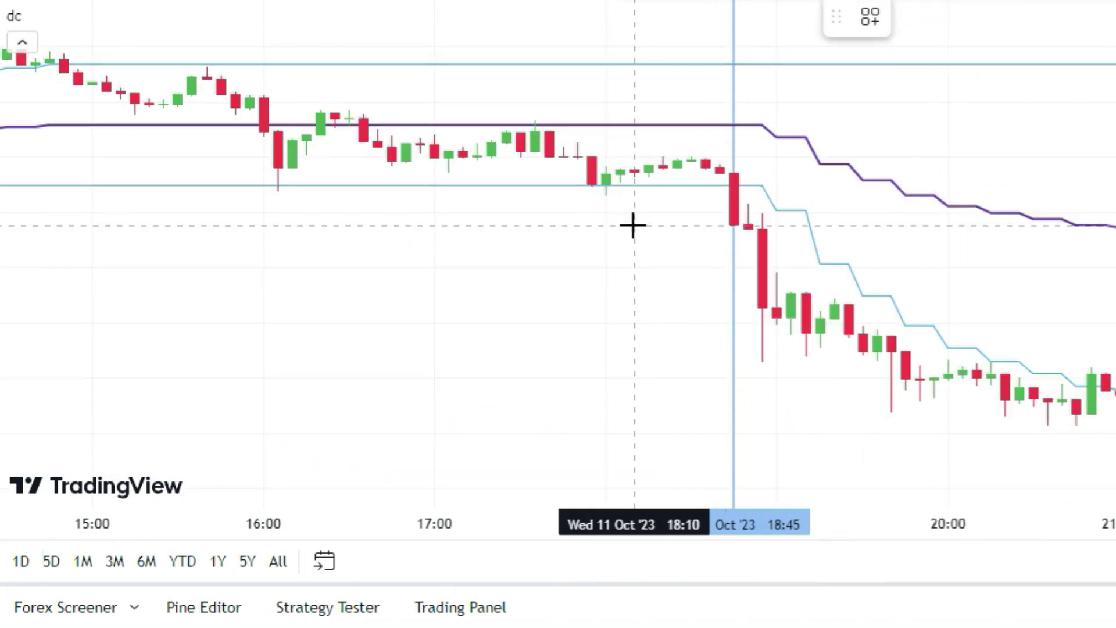
{"action": "left_click", "coordinate": [621, 224]}
{"action": "left_click", "coordinate": [863, 225]}
{"action": "type", "text": "ENTRY PRICE"}
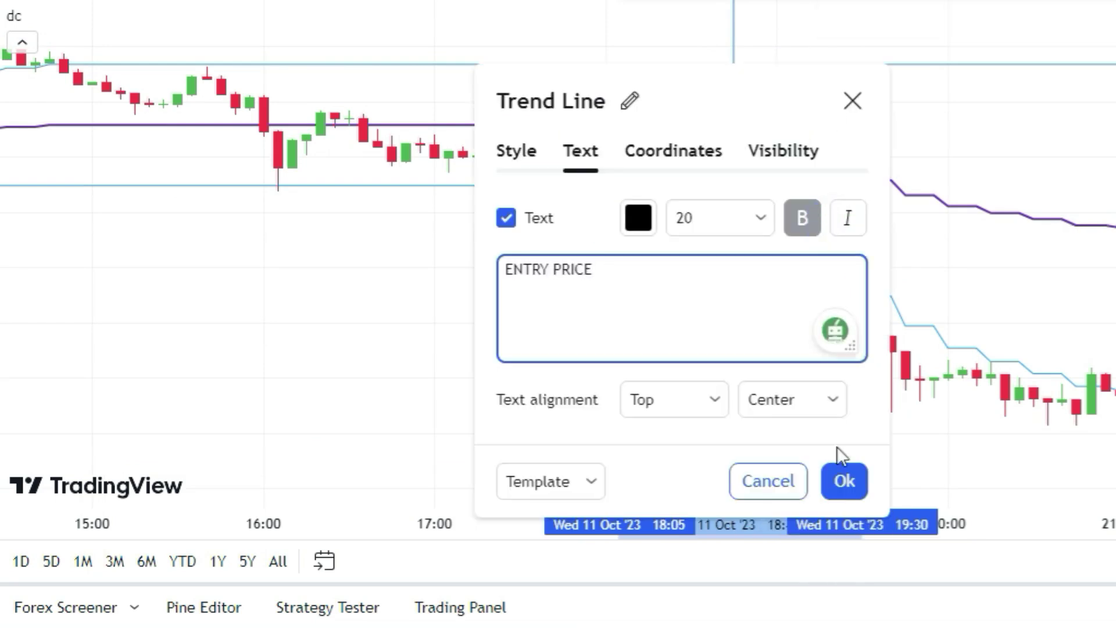
{"action": "left_click", "coordinate": [844, 481]}
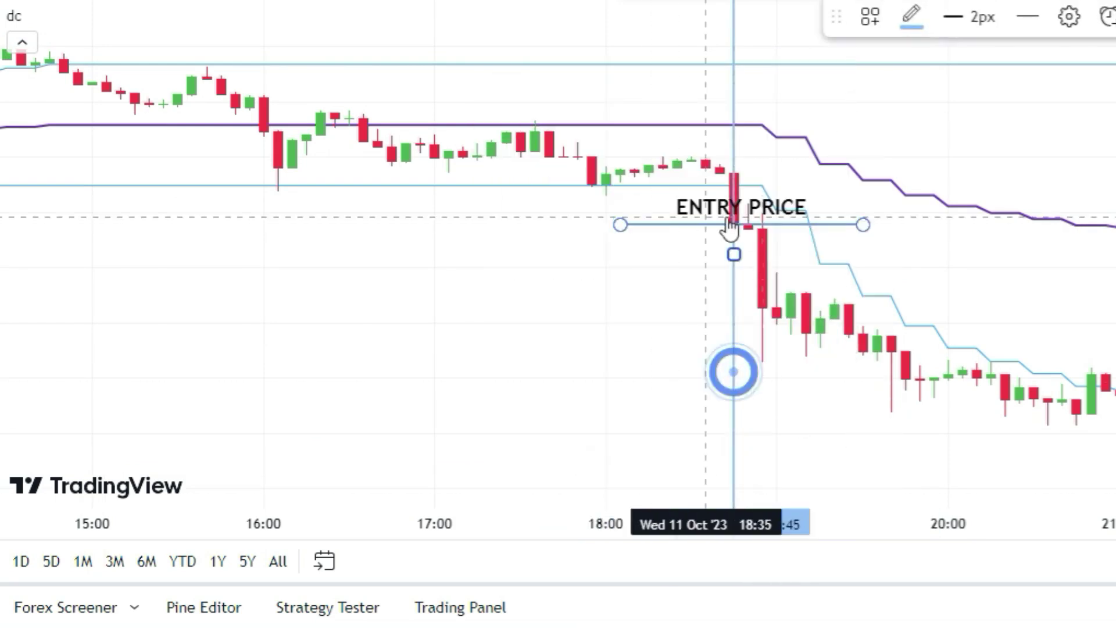
- Add a callout reading "SL: DC MIDDLE LINE" that points at the Donchian middle line just after the bearish breakout candle
{"action": "left_click", "coordinate": [749, 123]}
{"action": "left_click", "coordinate": [776, 95]}
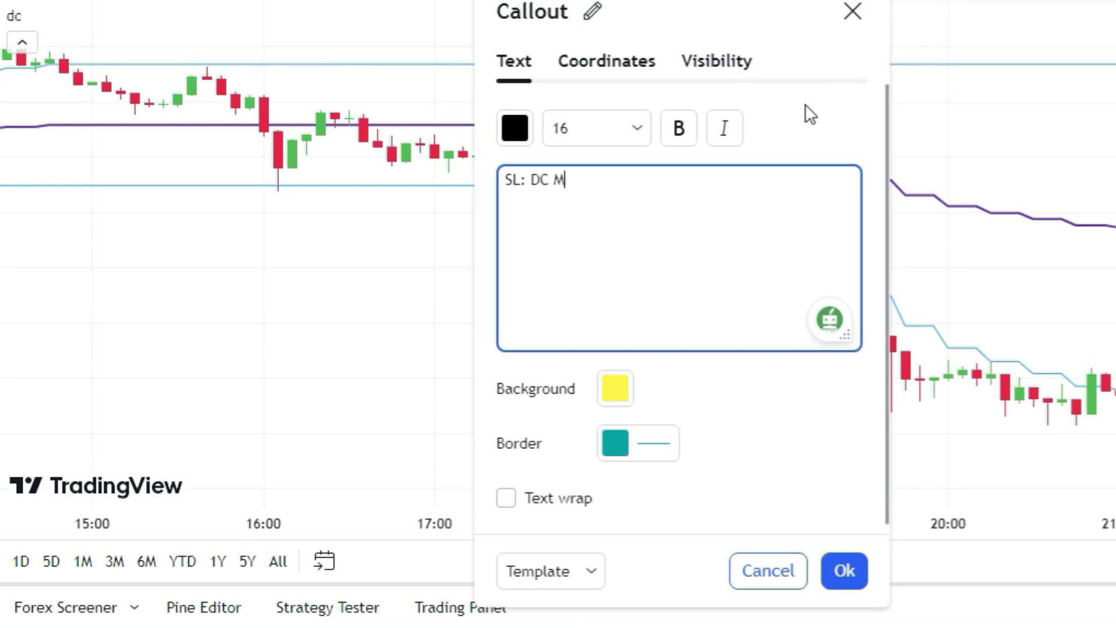
{"action": "type", "text": "SL: DC MIDDLE LINE"}
{"action": "left_click", "coordinate": [844, 571]}
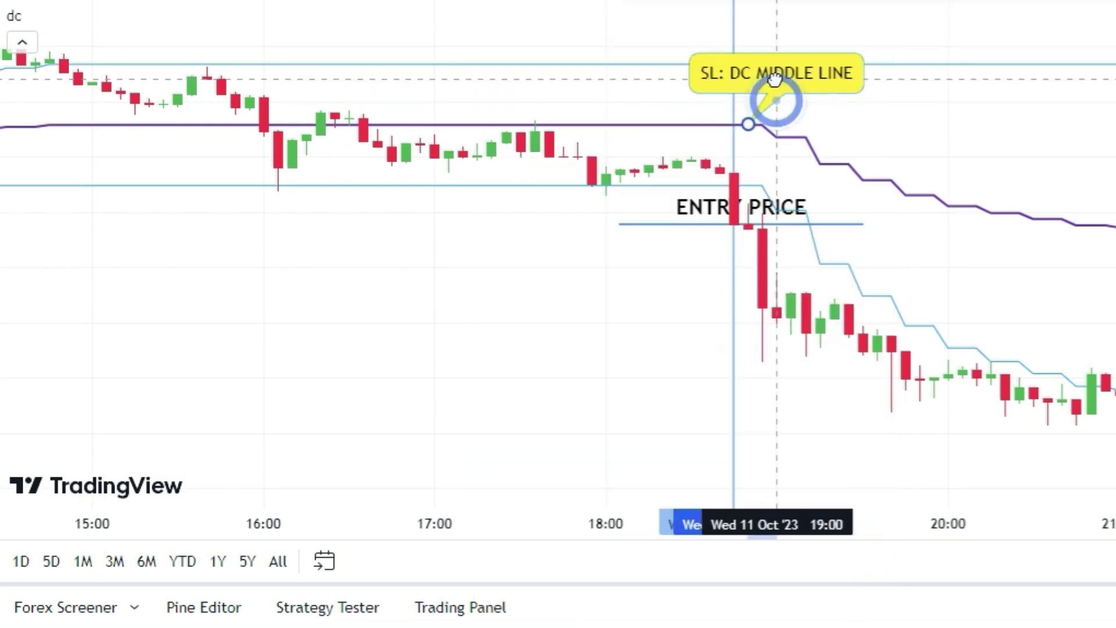
- Place a short position at the 18:45 entry with its stop on the Donchian middle line, and add a "TP: 1.5X SL" text label
{"action": "left_click", "coordinate": [702, 221]}
{"action": "left_click_drag", "start_coordinate": [704, 136], "coordinate": [702, 99]}
{"action": "left_click", "coordinate": [386, 292]}
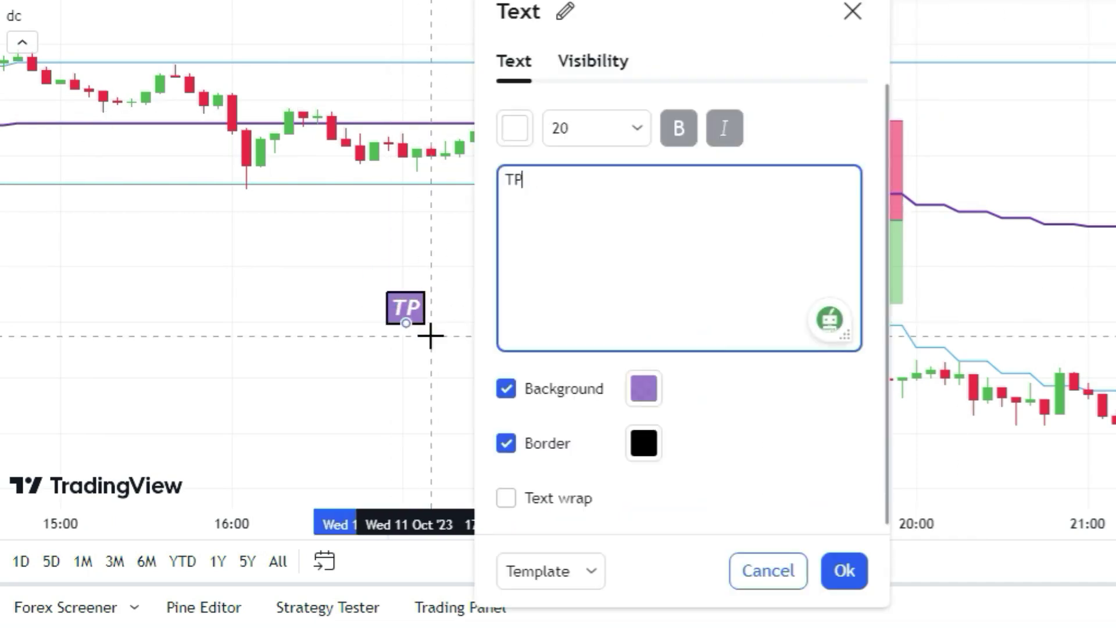
{"action": "left_click", "coordinate": [845, 571]}
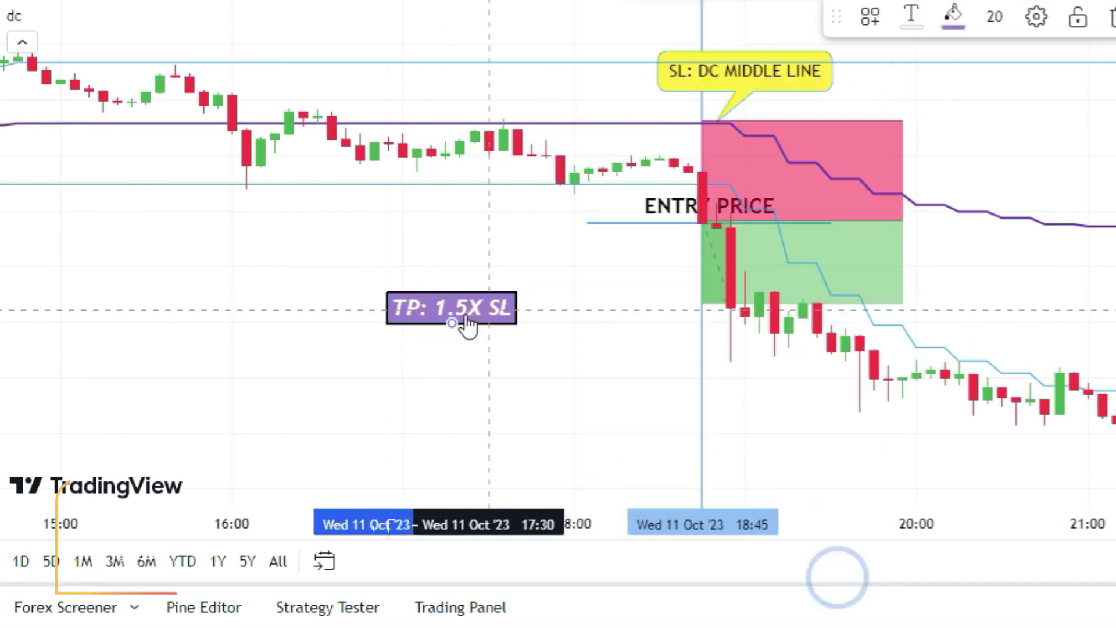
- Extend the short position's target to about 1.5 times the stop distance, shorten it to about 19:40, and move the take-profit label beneath it
{"action": "mouse_move", "coordinate": [702, 302]}
{"action": "left_mouse_down"}
{"action": "mouse_move", "coordinate": [703, 462]}
{"action": "mouse_move", "coordinate": [701, 370]}
{"action": "left_mouse_up"}
{"action": "left_click_drag", "start_coordinate": [902, 220], "coordinate": [860, 221]}
{"action": "left_click_drag", "start_coordinate": [503, 309], "coordinate": [793, 382]}
{"action": "left_click", "coordinate": [837, 259]}
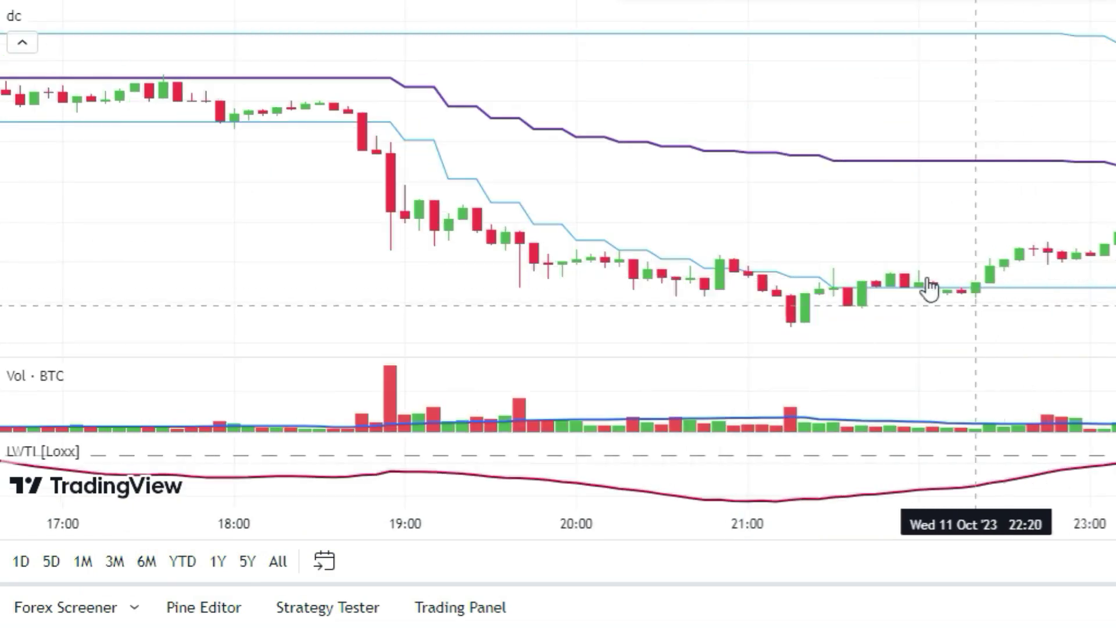
{"action": "left_click", "coordinate": [914, 211]}
- Examine the price, Volume and LWTI action following the bearish trade, into the early hours of 12 October
{"action": "key", "text": "Right"}
{"action": "key", "text": "Right"}
{"action": "key", "text": "Right"}
{"action": "key", "text": "Right"}
{"action": "key", "text": "Right"}
{"action": "key", "text": "Right"}
{"action": "key", "text": "Right"}
{"action": "key", "text": "Right"}
{"action": "key", "text": "Right"}
{"action": "key", "text": "Right"}
{"action": "key", "text": "Right"}
{"action": "key", "text": "Right"}
{"action": "key", "text": "Right"}
{"action": "key", "text": "Right"}
{"action": "key", "text": "Right"}
{"action": "key", "text": "Right"}
{"action": "key", "text": "Right"}
{"action": "key", "text": "Right"}
{"action": "key", "text": "Right"}
{"action": "key", "text": "Right"}
{"action": "key", "text": "Right"}
{"action": "key", "text": "Right"}
{"action": "key", "text": "Right"}
{"action": "key", "text": "Right"}
{"action": "key", "text": "Right"}
{"action": "key", "text": "Right"}
{"action": "key", "text": "Right"}
{"action": "key", "text": "Right"}
{"action": "key", "text": "Right"}
{"action": "key", "text": "Right"}
{"action": "key", "text": "Right"}
{"action": "key", "text": "Right"}
{"action": "scroll", "coordinate": [558, 279], "scroll_direction": "right", "scroll_amount": 9}
{"action": "scroll", "coordinate": [558, 279], "scroll_direction": "right", "scroll_amount": 9}
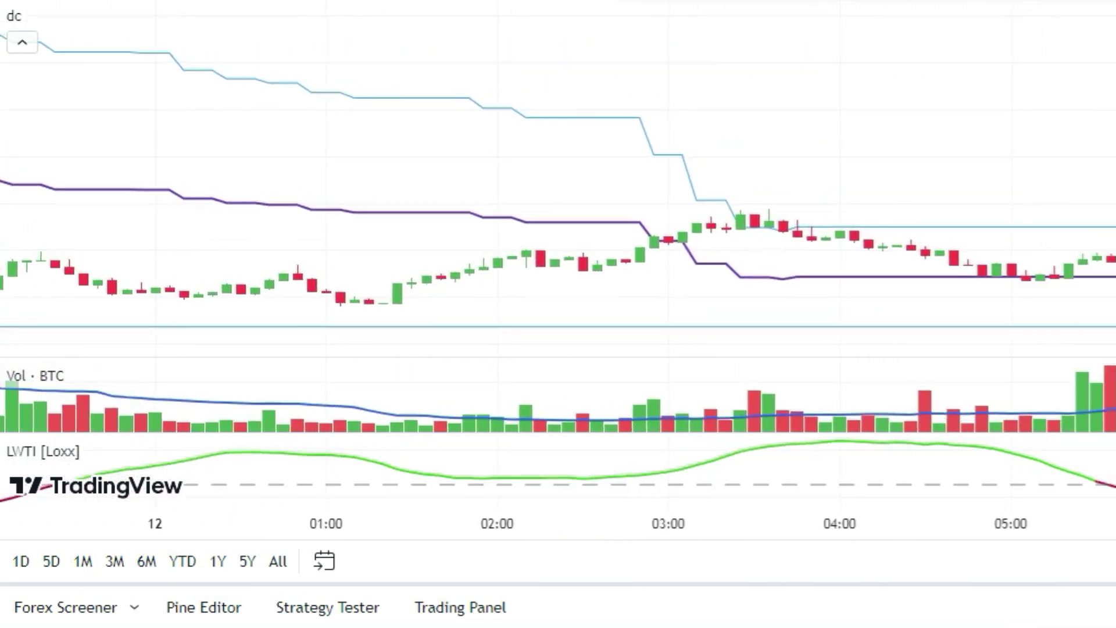